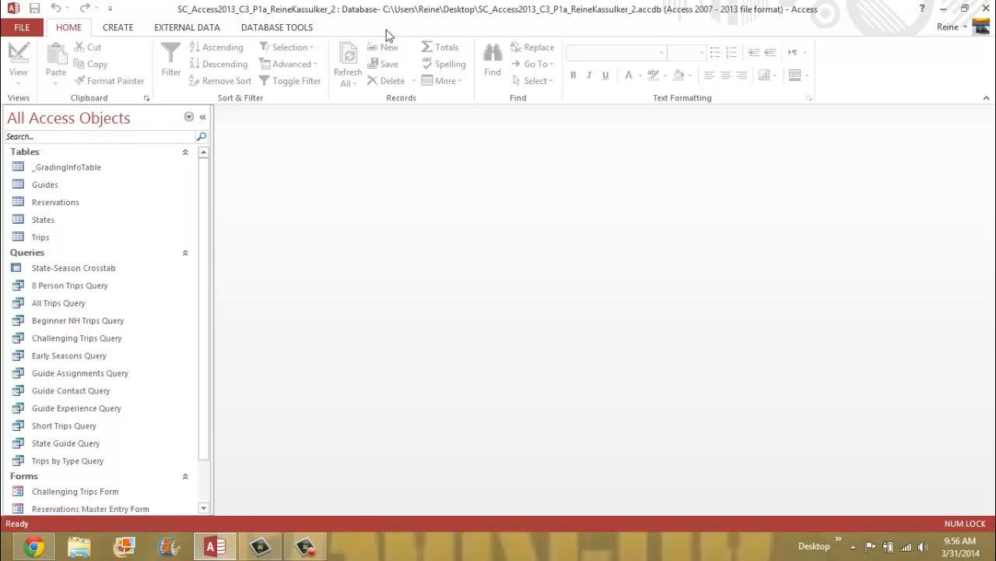
- Open the Relationships diagram from the Database Tools ribbon
click(294, 31)
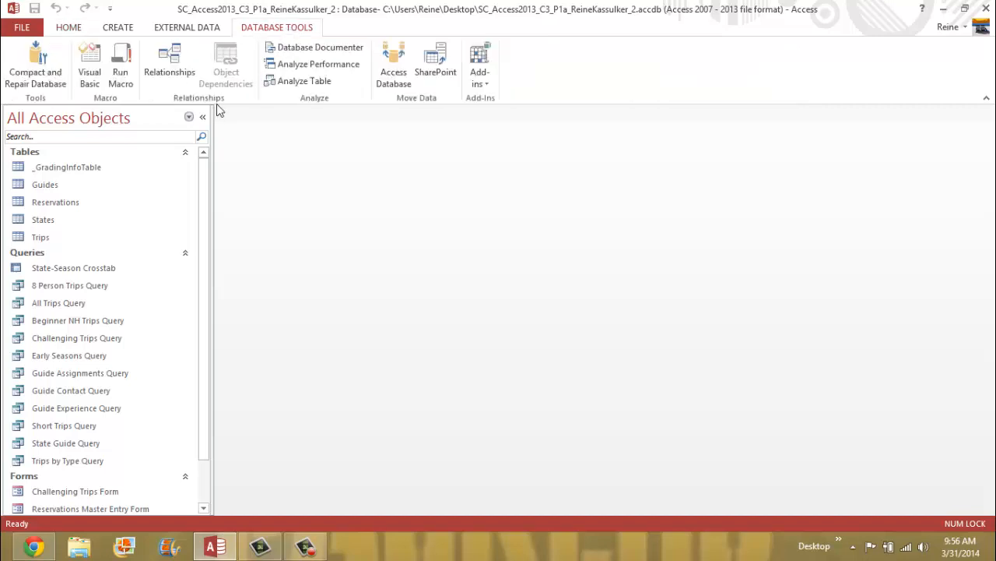
click(186, 71)
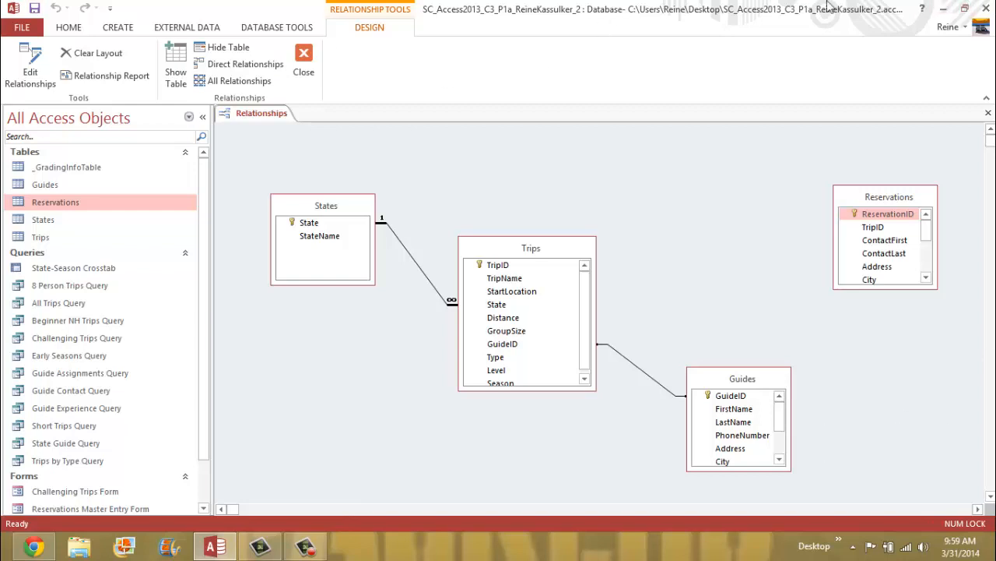
- Add a Reservations_1 copy beside Trips, rearrange the table boxes, and drag TripID onto it
drag(877, 199, 348, 127)
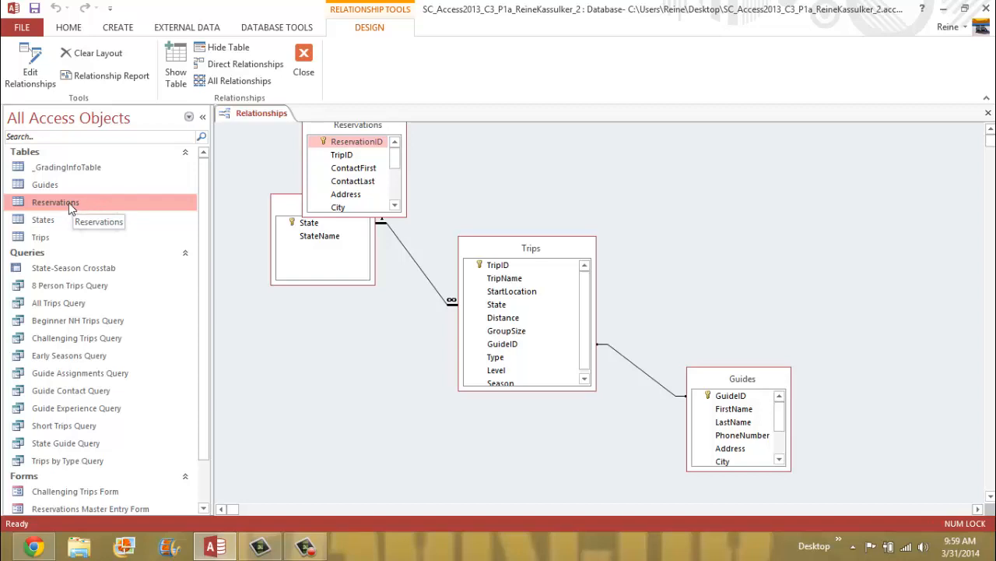
drag(70, 209, 515, 215)
drag(364, 122, 228, 494)
drag(562, 210, 736, 163)
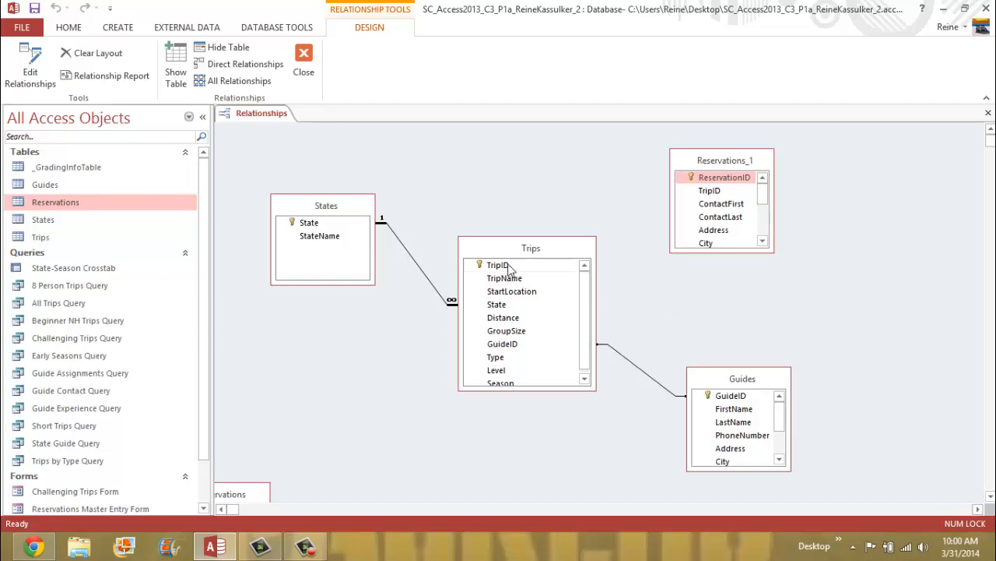
drag(510, 265, 709, 193)
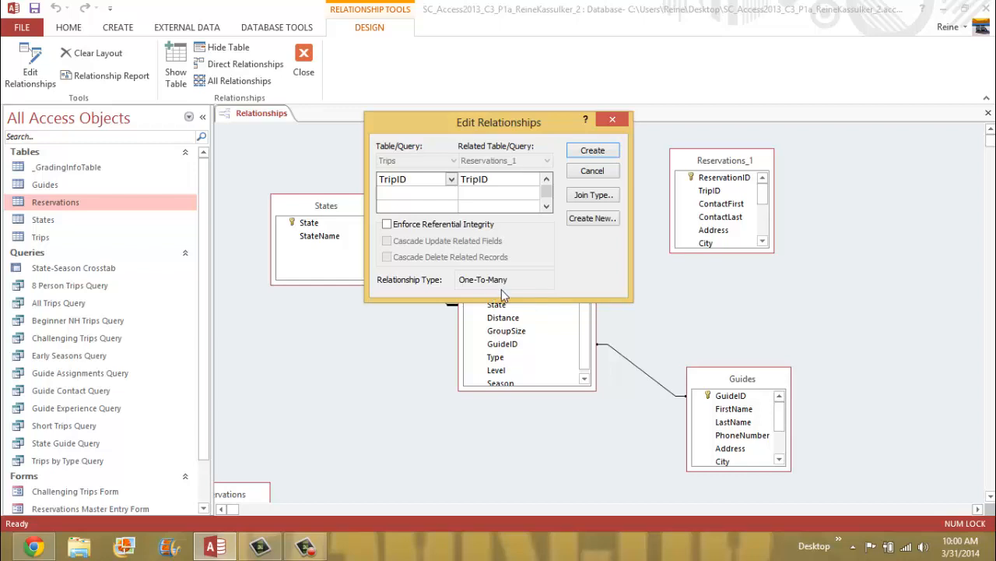
- Create the Trips–Reservations_1 TripID link with referential integrity and cascading updates
click(387, 224)
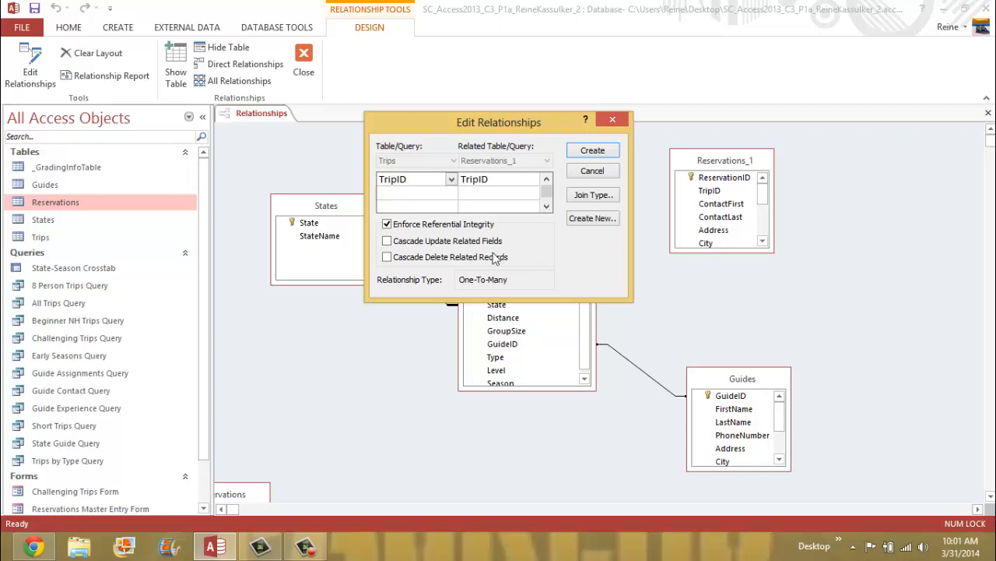
click(388, 242)
click(604, 154)
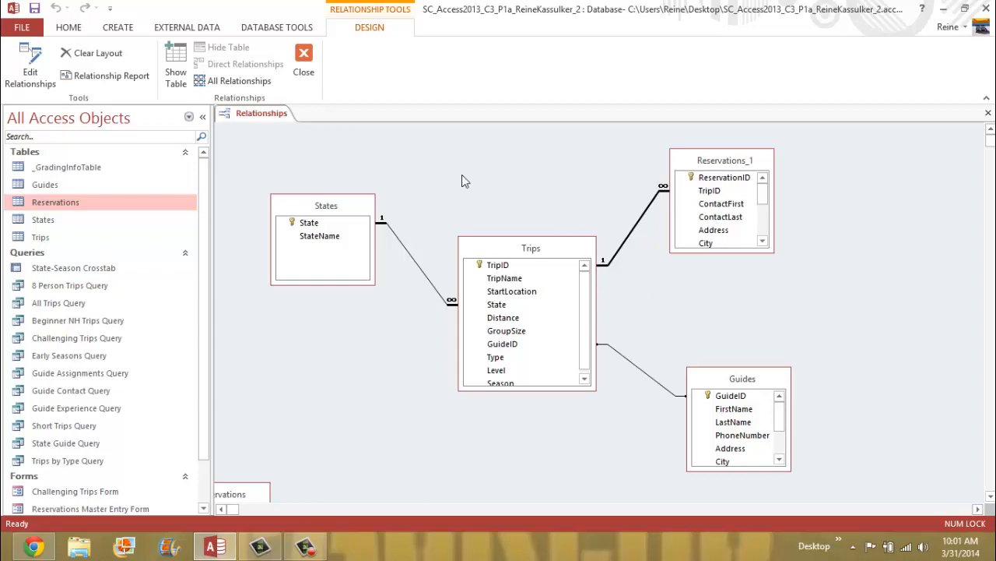
right_click(256, 116)
click(247, 119)
right_click(263, 116)
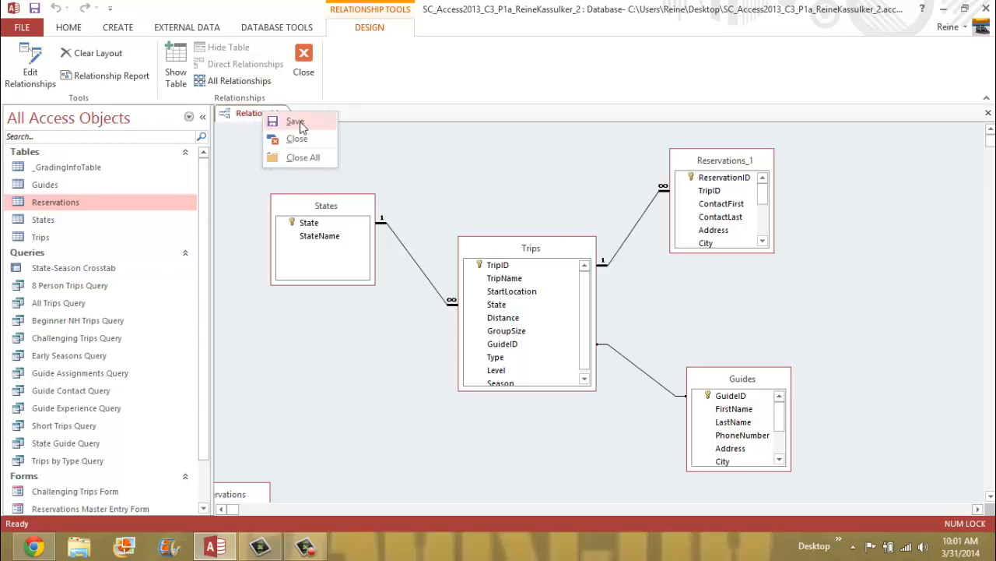
click(294, 122)
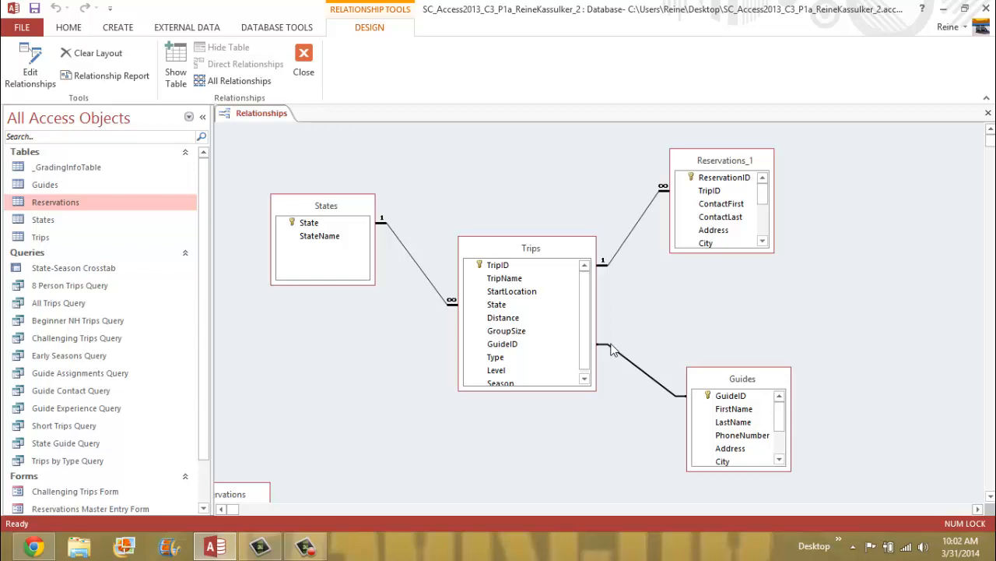
- Edit the Guides–Trips relationship to enforce referential integrity and cascade updates
right_click(644, 379)
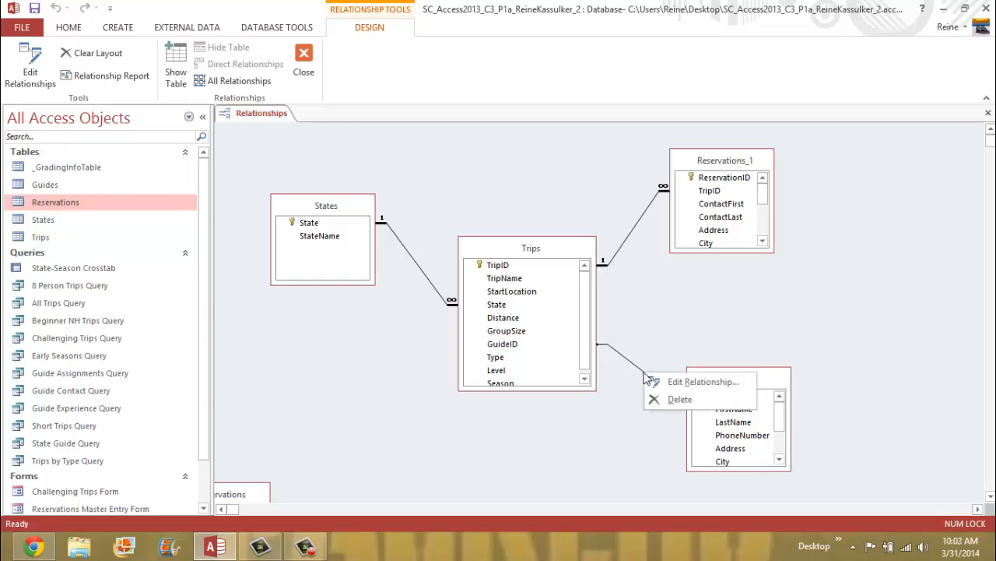
click(691, 382)
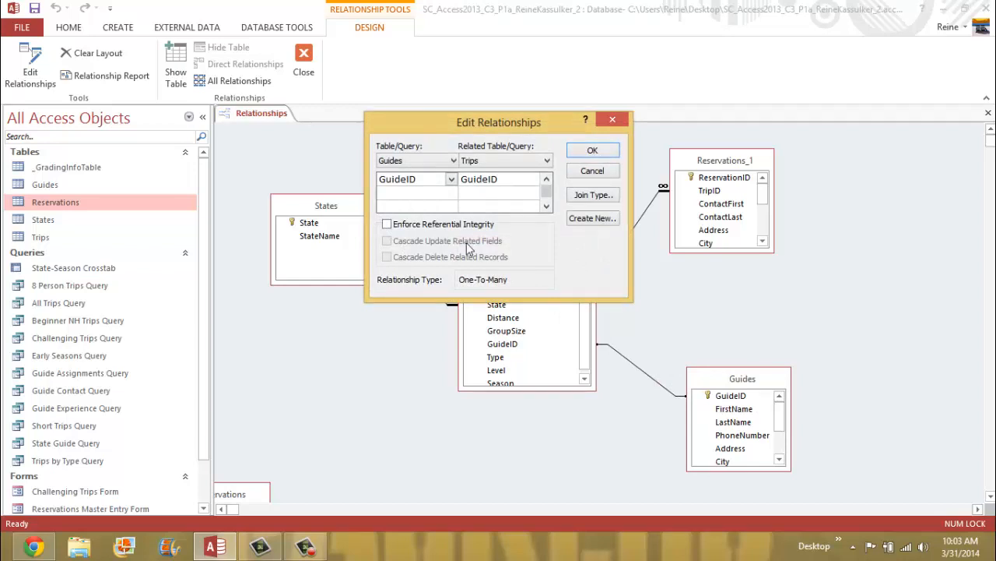
click(387, 224)
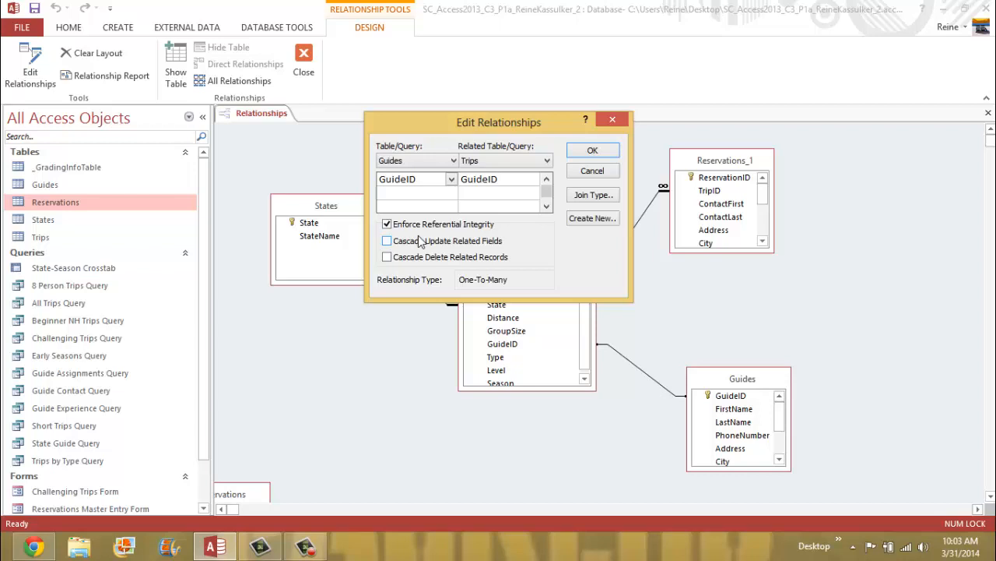
click(387, 241)
click(592, 151)
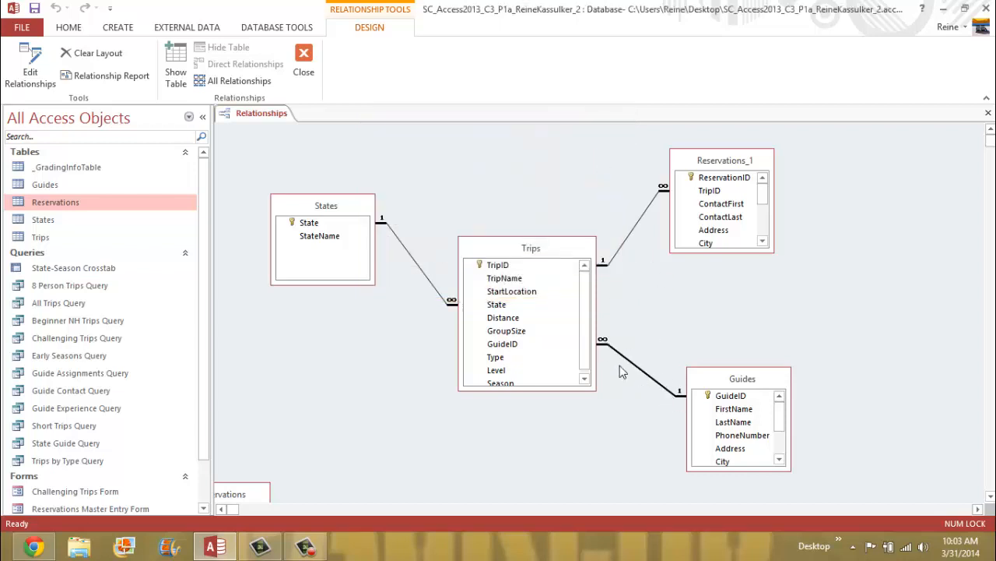
- Save and close the Relationships layout, leaving the Trips table selected
right_click(263, 116)
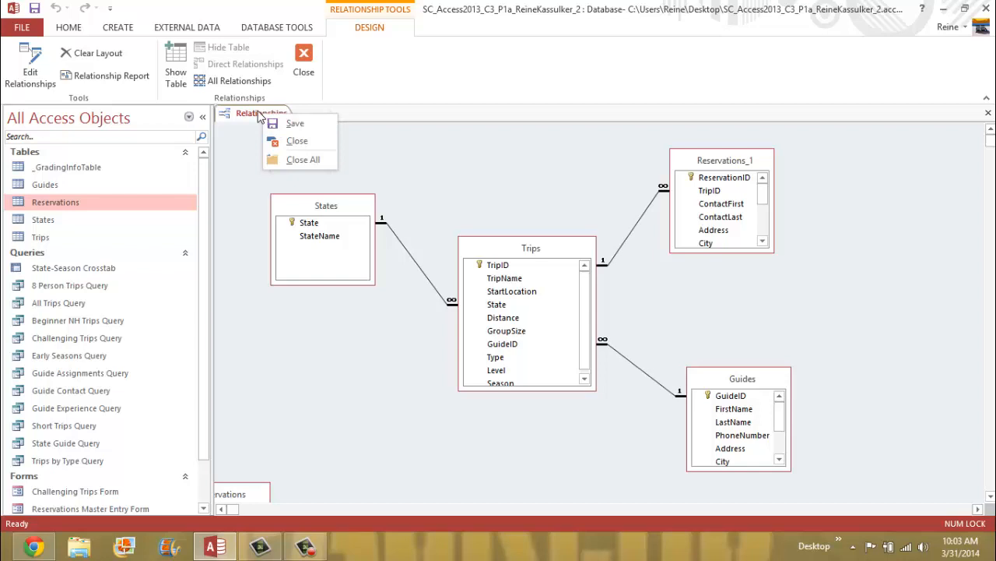
click(289, 127)
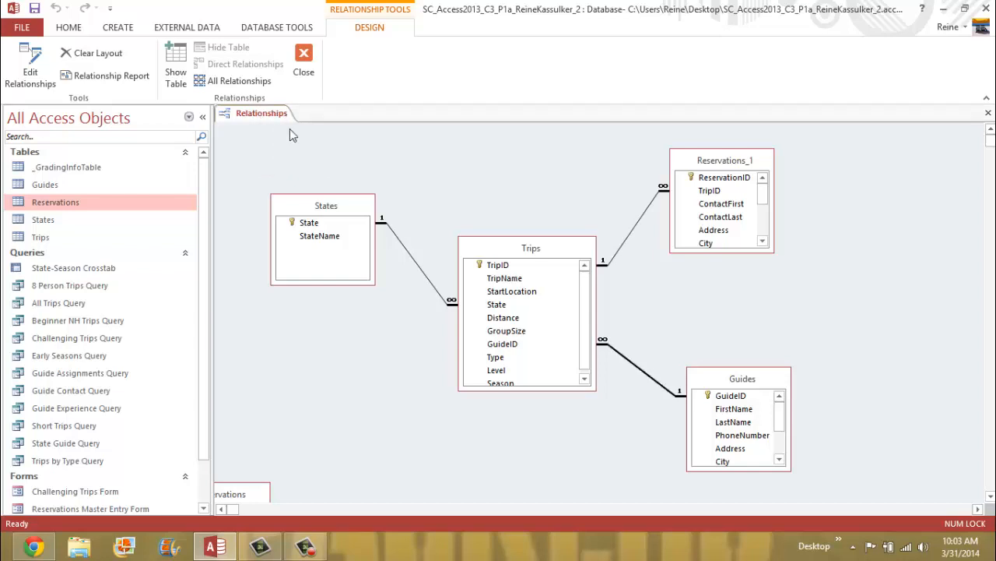
right_click(259, 117)
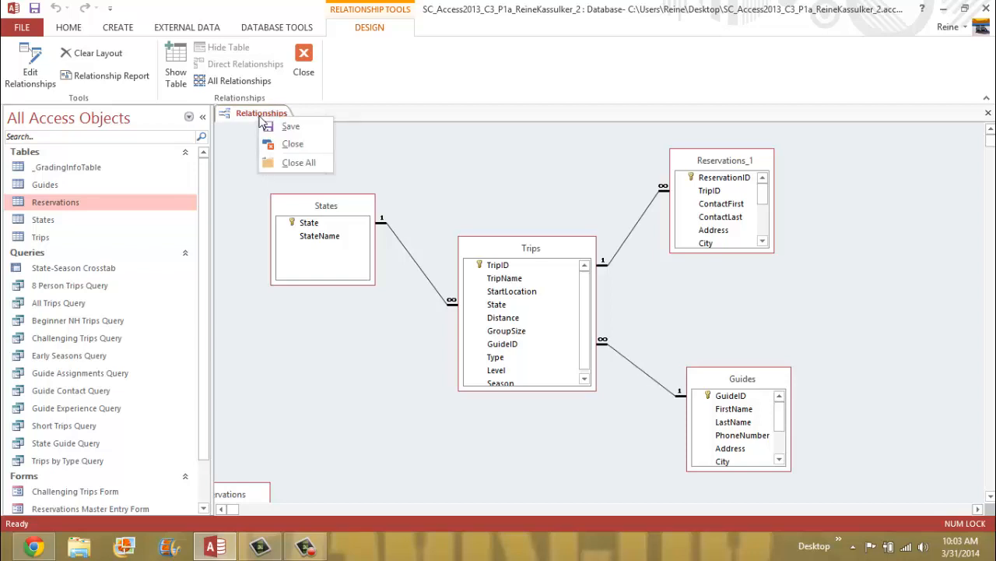
click(302, 146)
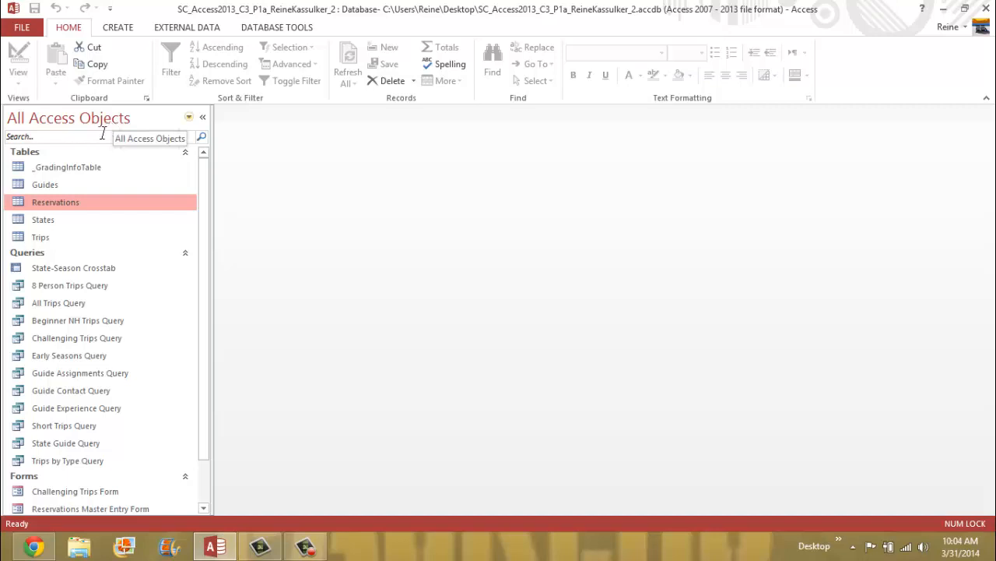
click(43, 239)
- Open Trips in Design View and select the Season field's Data Type cell
right_click(45, 239)
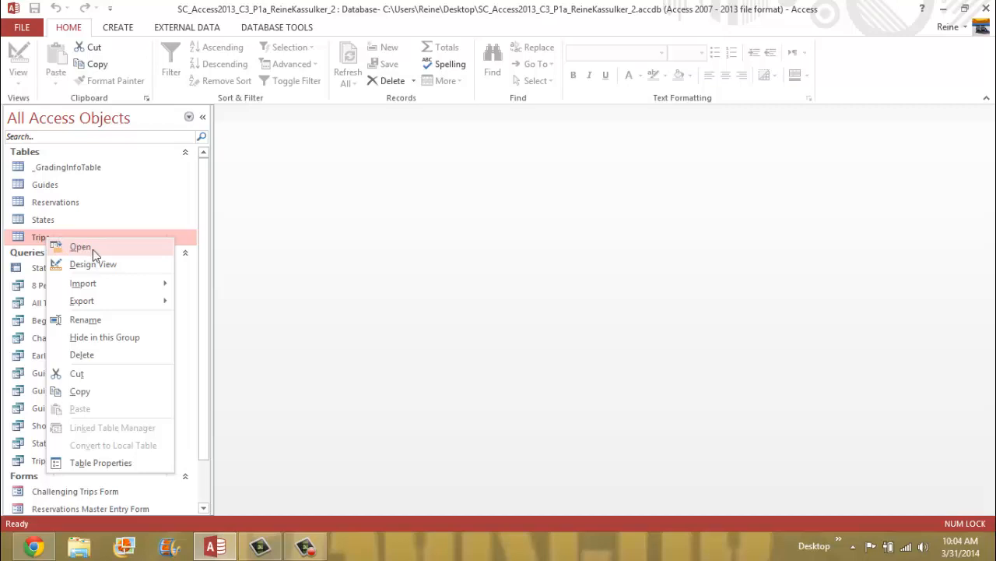
click(109, 267)
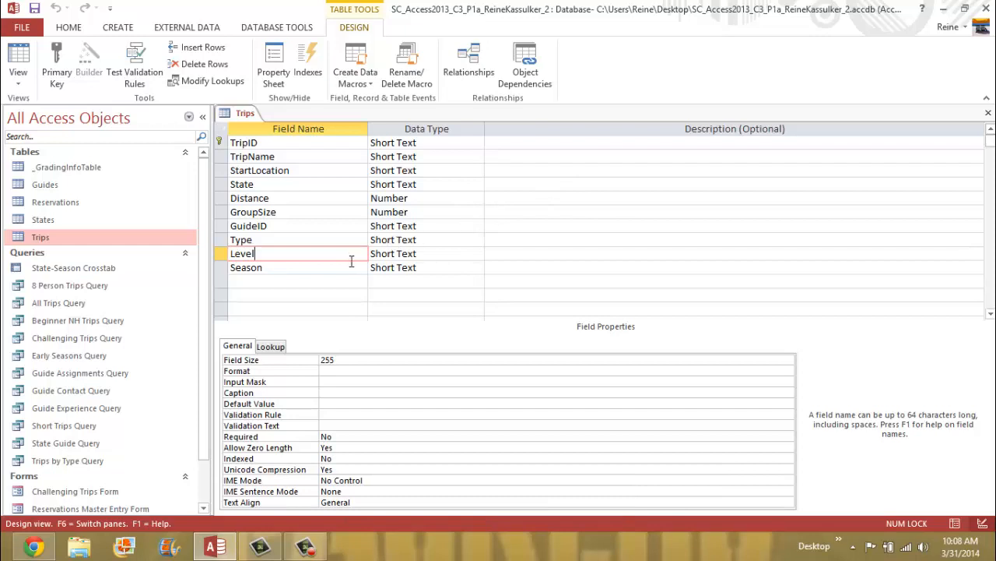
click(451, 269)
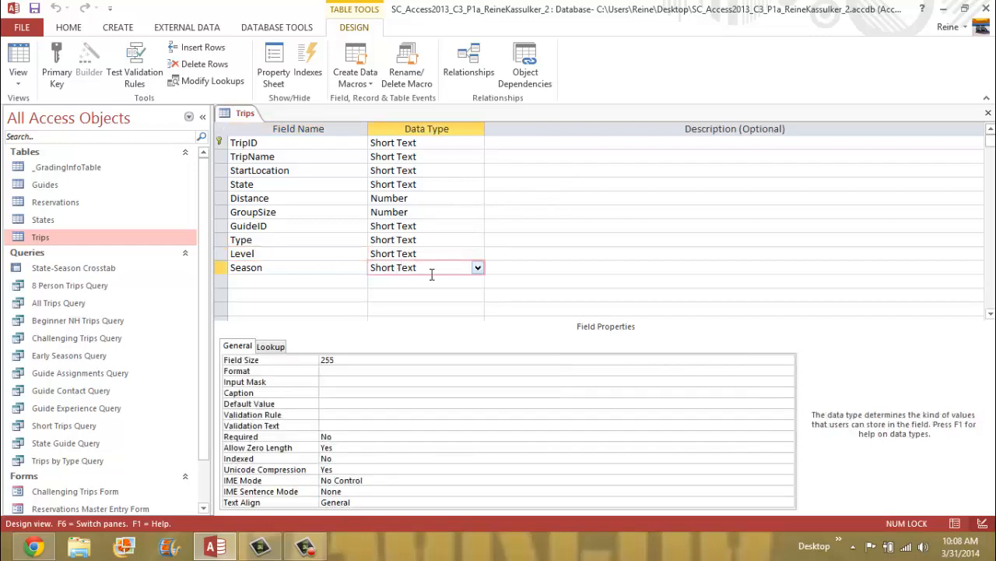
- Start the Lookup Wizard for Season, choosing to type in the values yourself
click(478, 269)
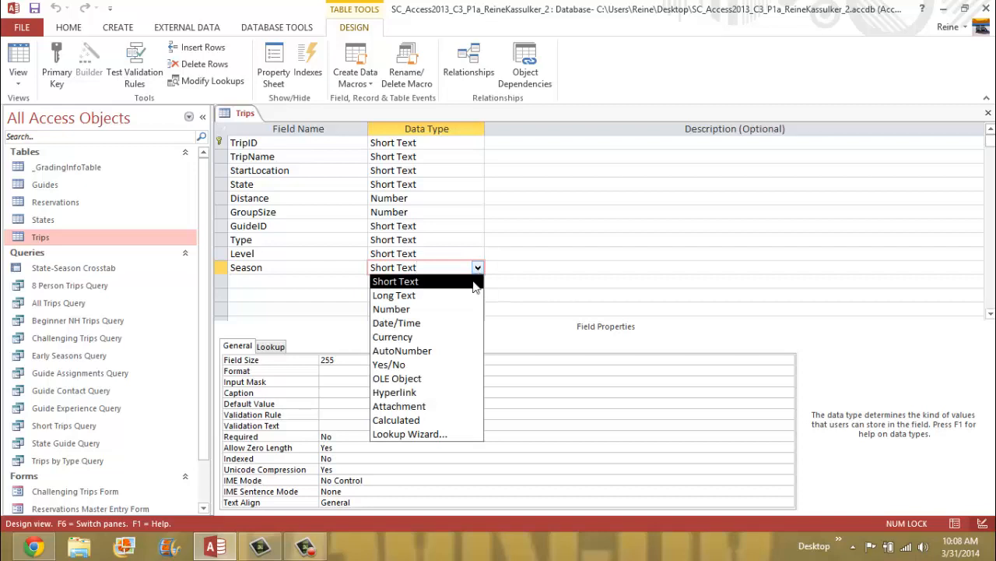
click(455, 434)
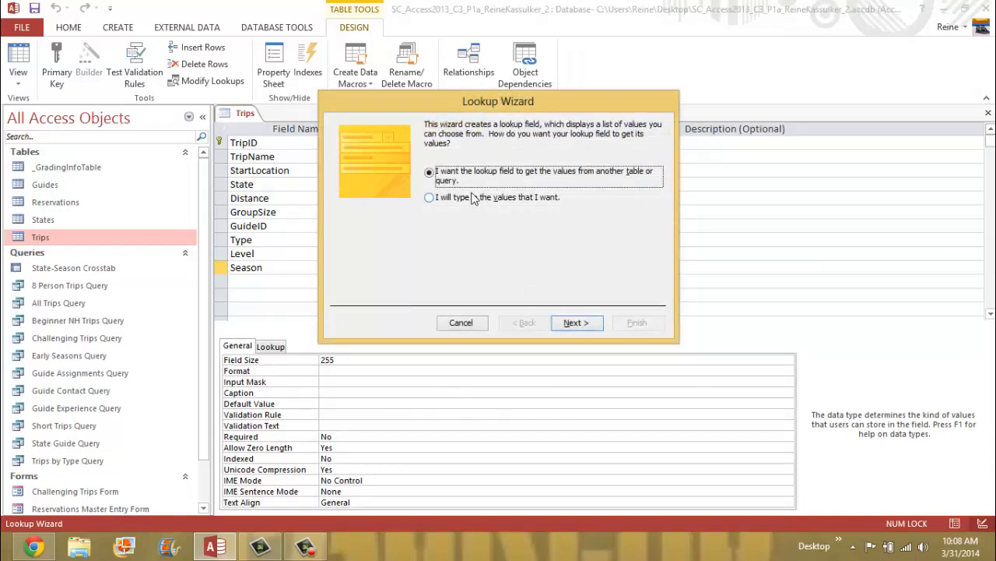
click(431, 198)
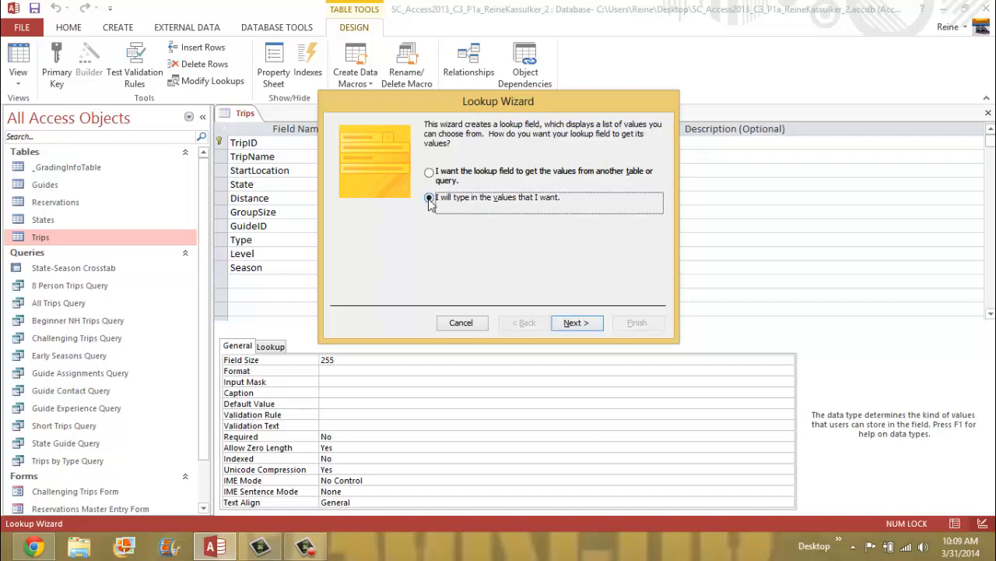
click(585, 323)
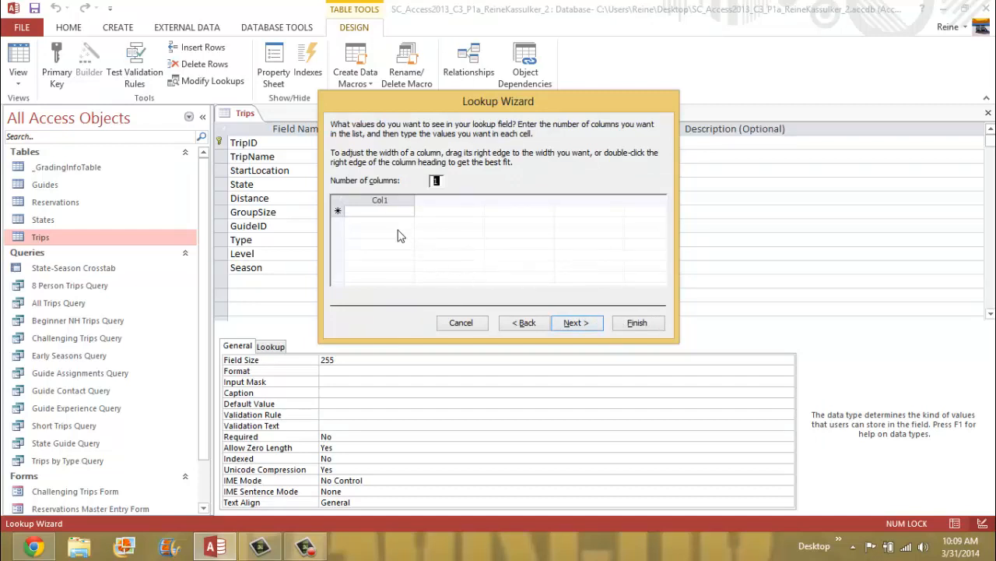
- Enter Early Spring, Late Spring, Summer, Early Fall and 'Late Fal' in the lookup list
click(373, 212)
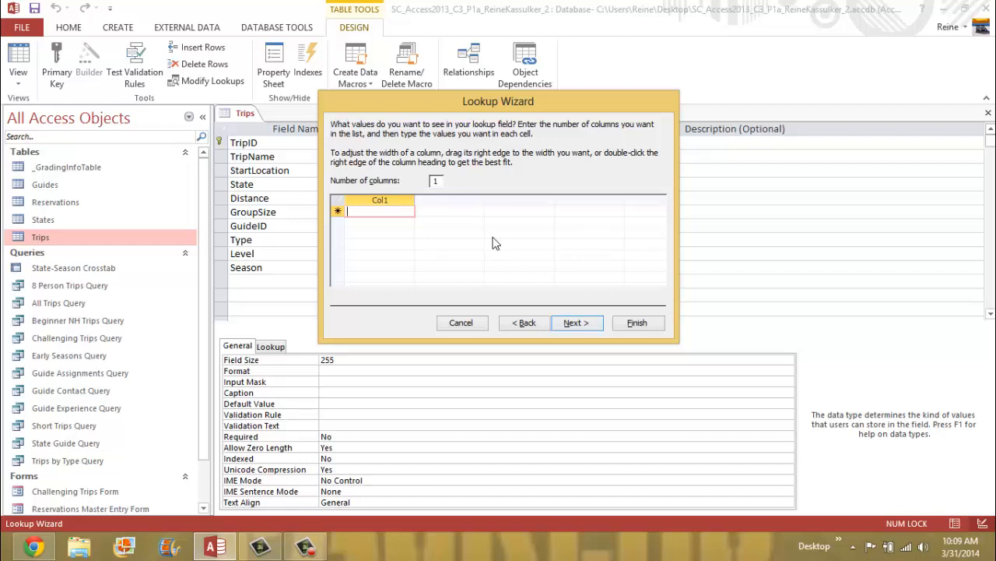
text(Ea)
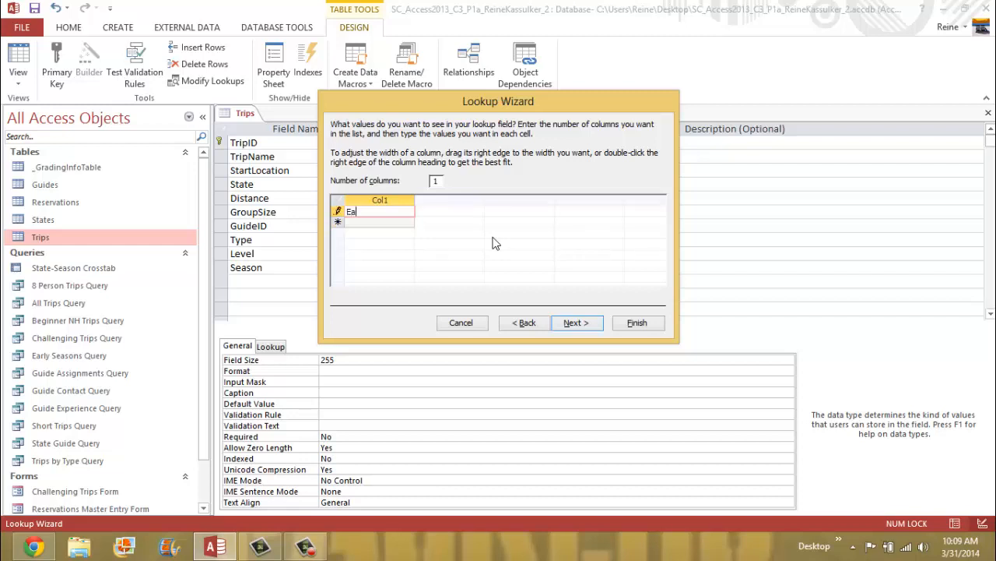
text(rly Spring)
key(Return)
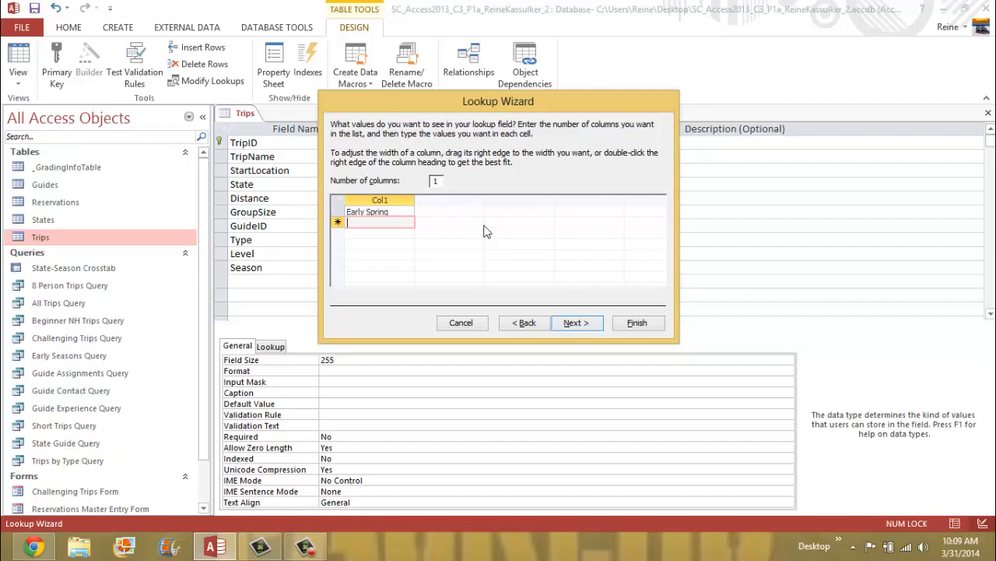
text(Late Spring)
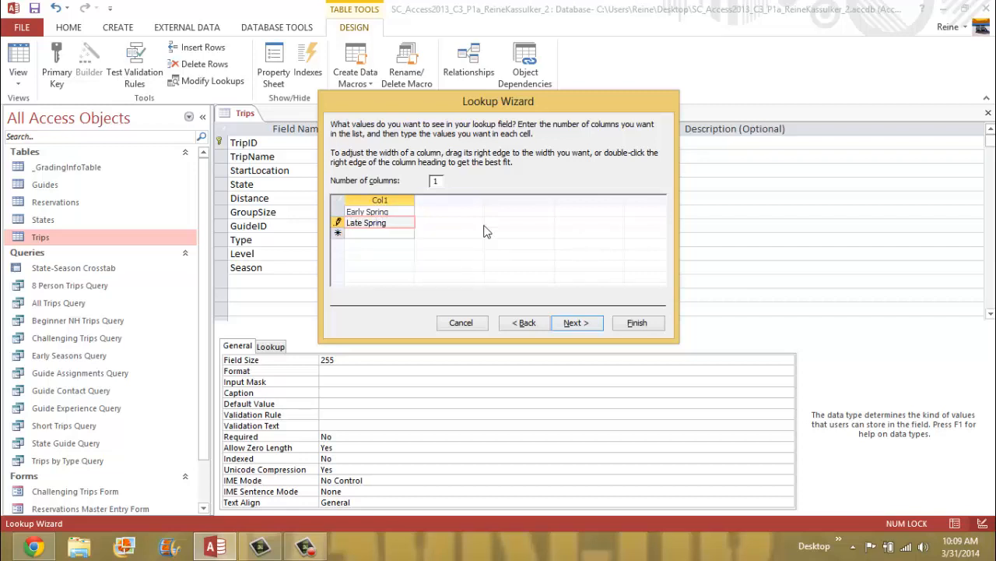
key(Down)
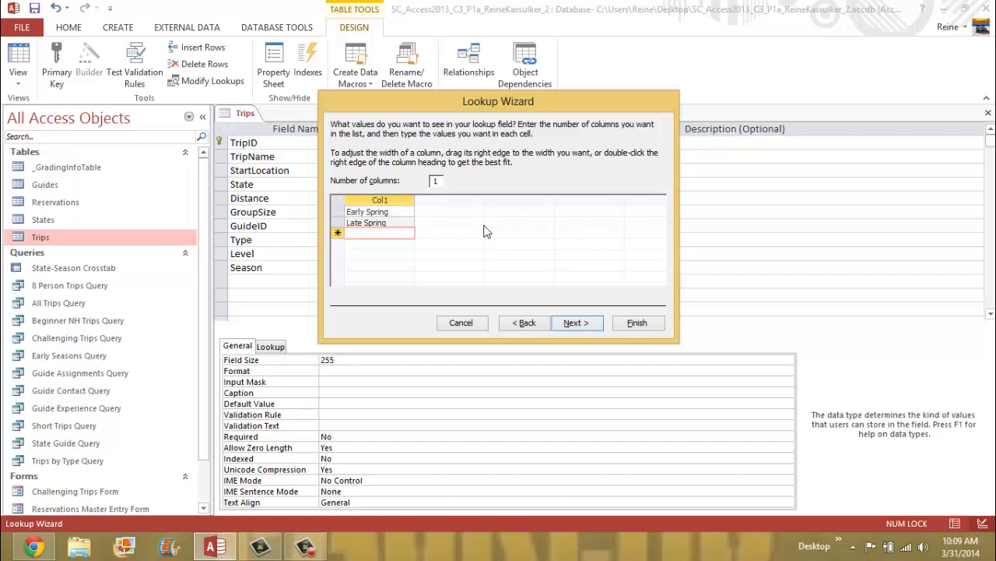
text(Summer)
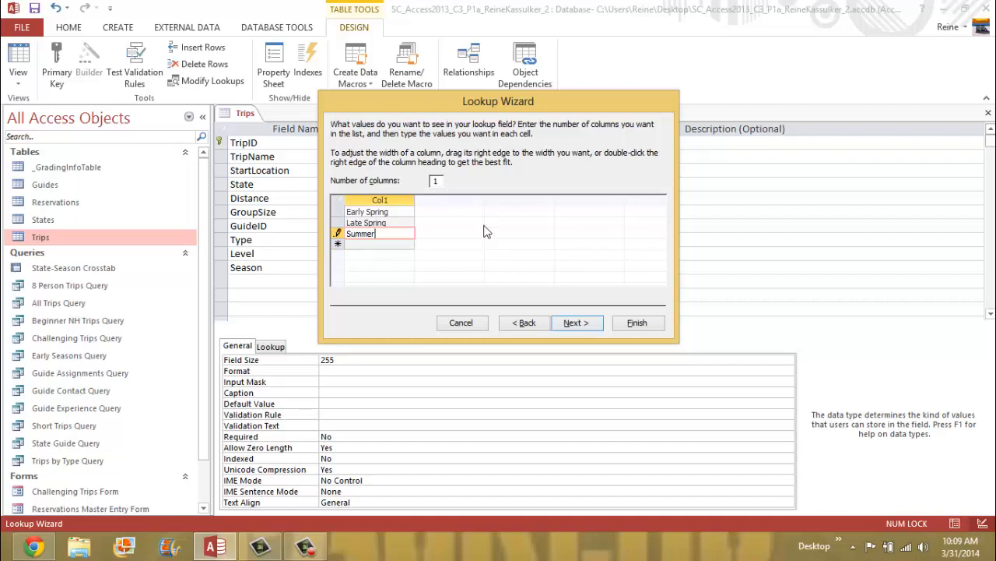
key(Down)
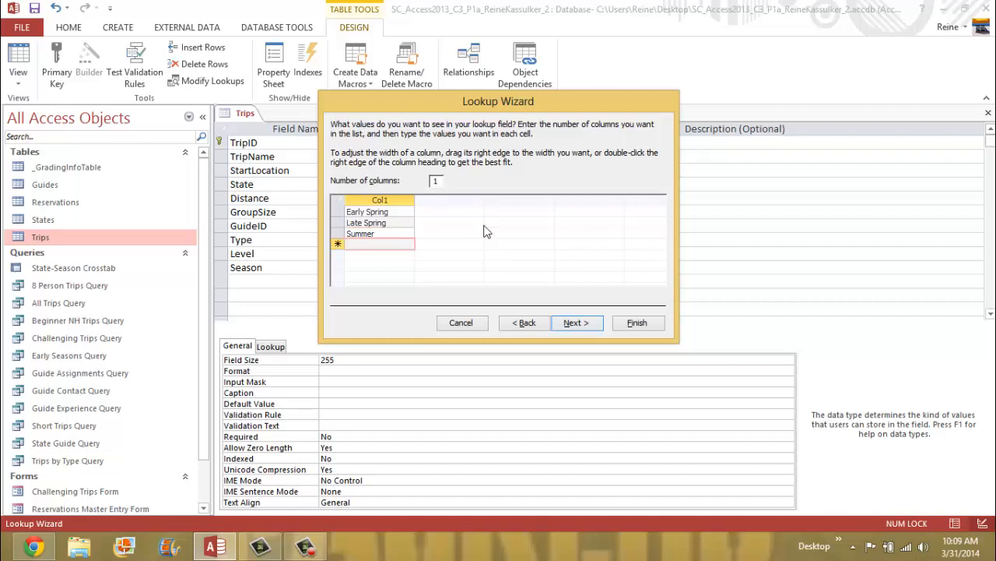
text(Early Fall)
key(Down)
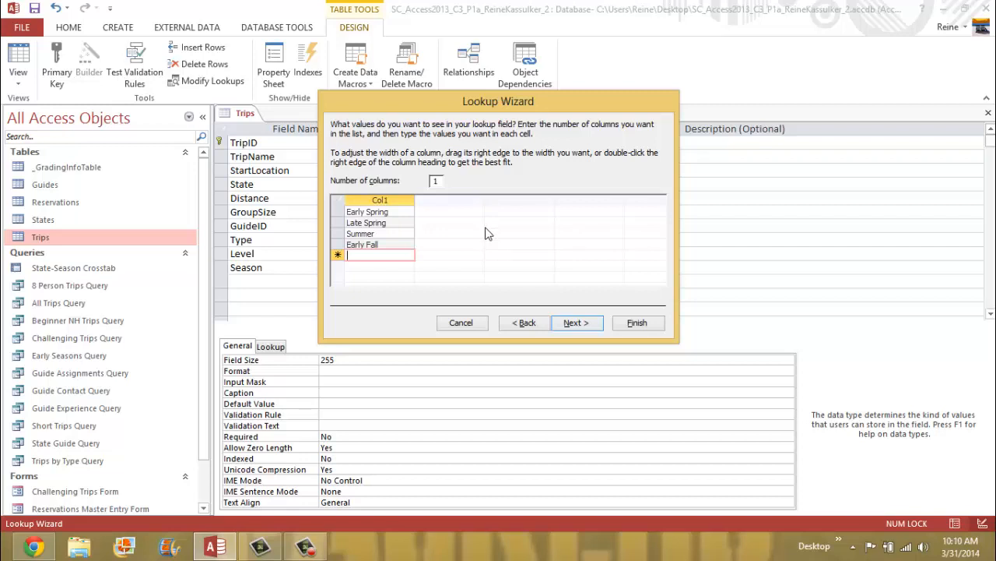
text(Late )
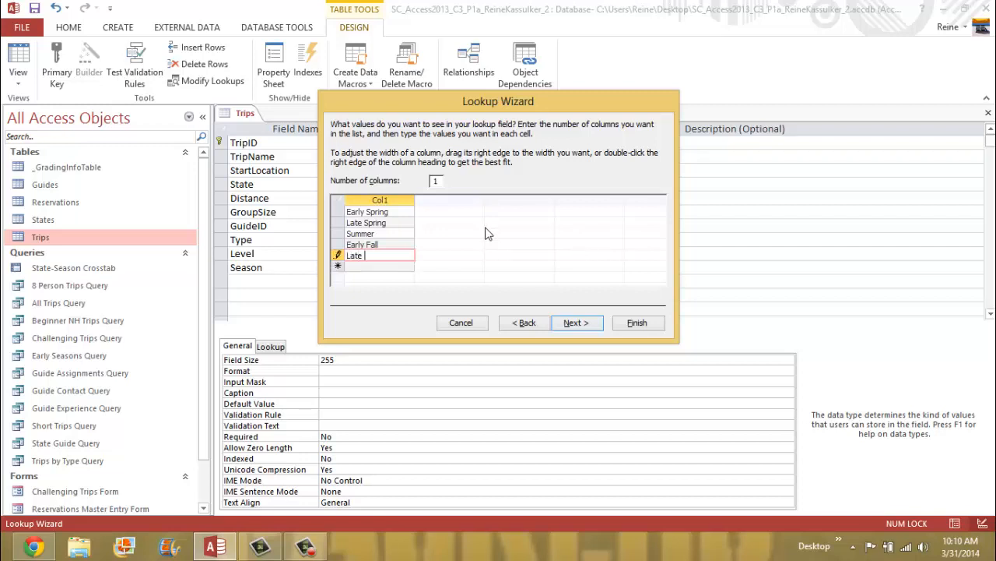
text(Fall)
- Keep the Season label, check Limit To List, and finish the wizard
click(576, 324)
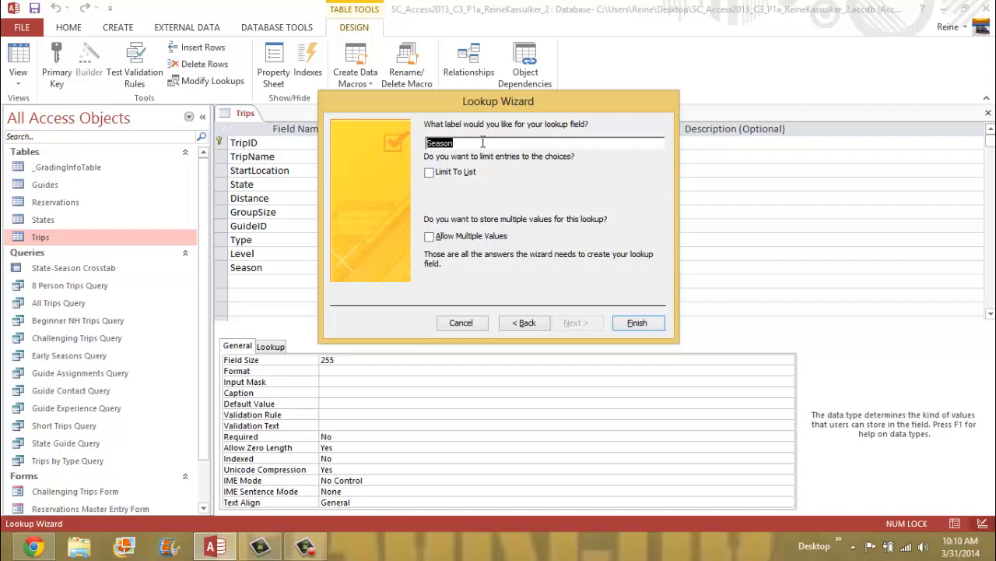
click(431, 173)
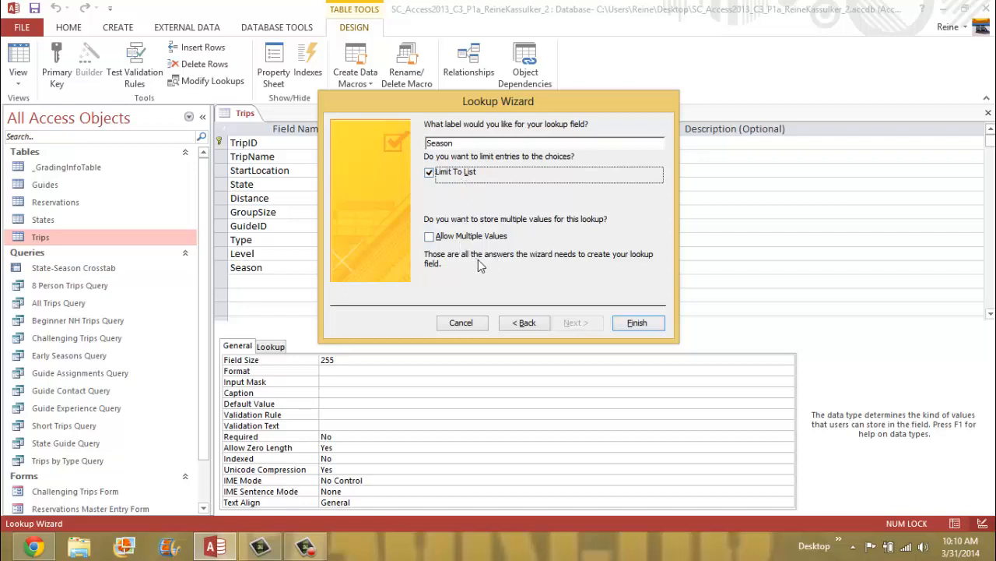
click(637, 324)
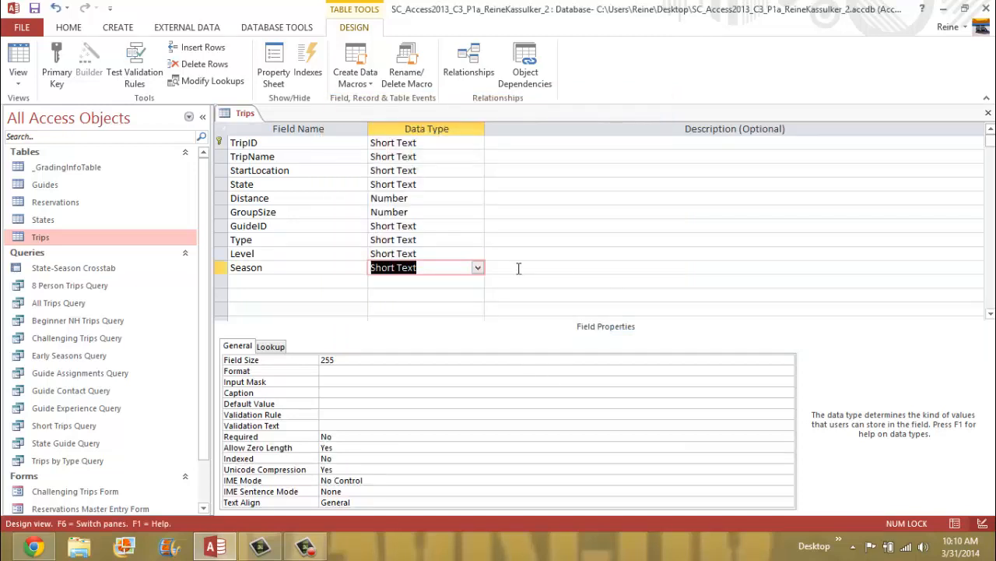
- Restart the Lookup Wizard on Season, opting to type in the values
click(478, 268)
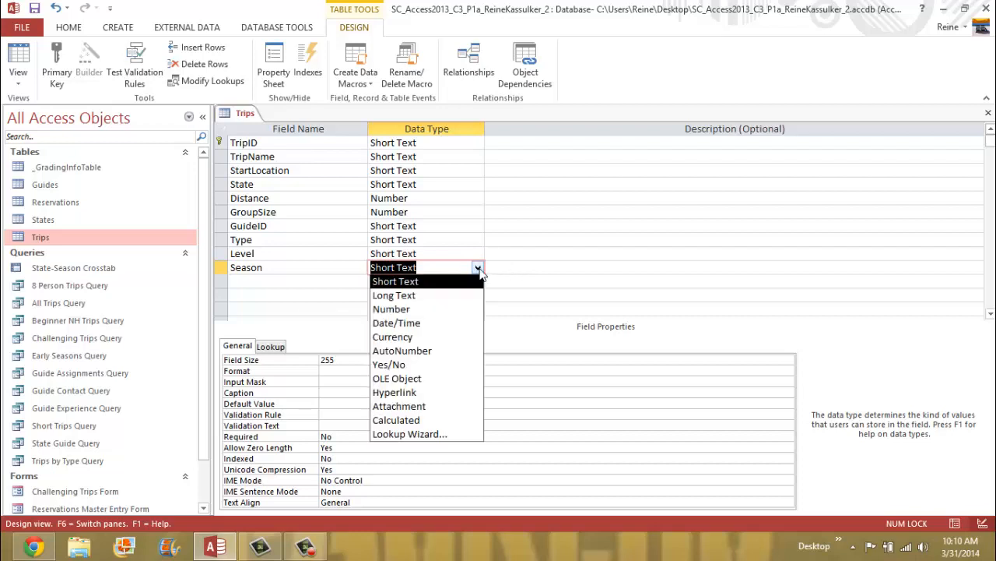
click(458, 435)
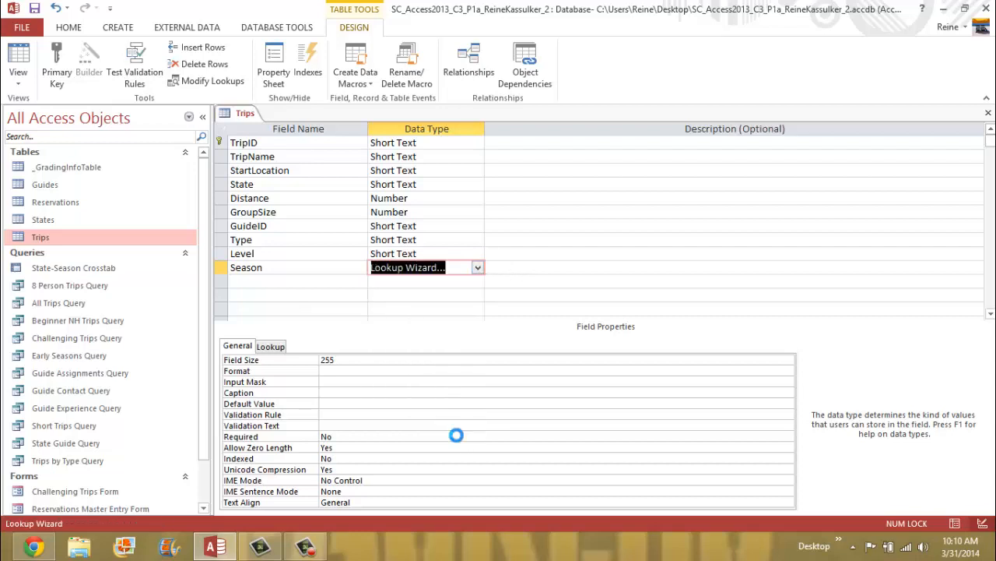
click(429, 198)
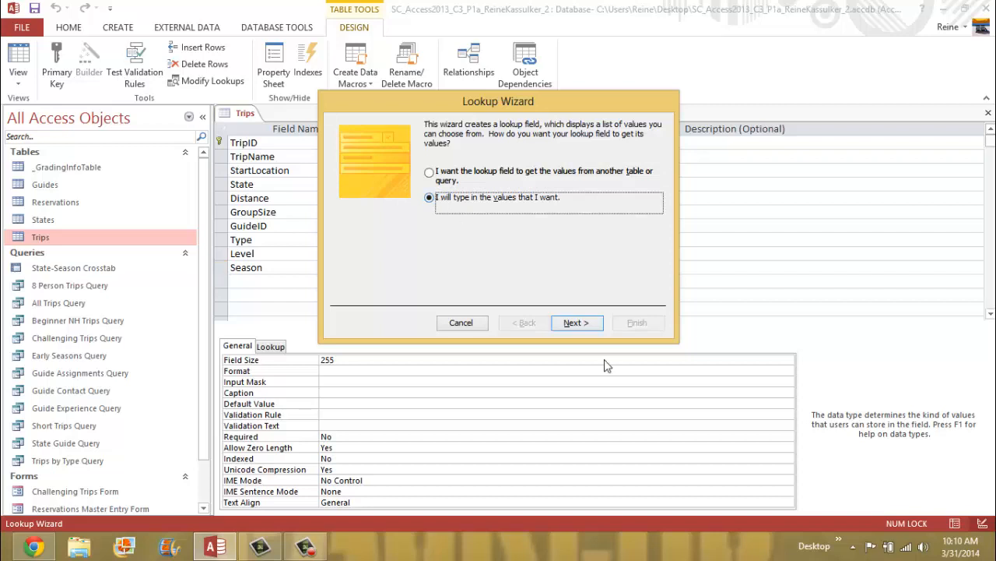
click(569, 323)
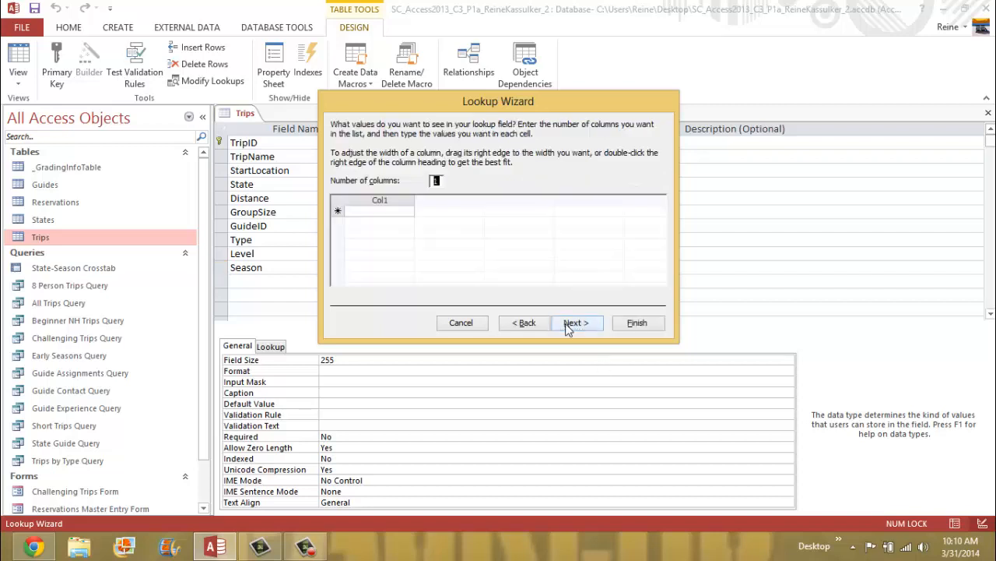
- Enter Early Spring, Late Spring, Summer, Early Fall and Late Fall as lookup values
click(377, 211)
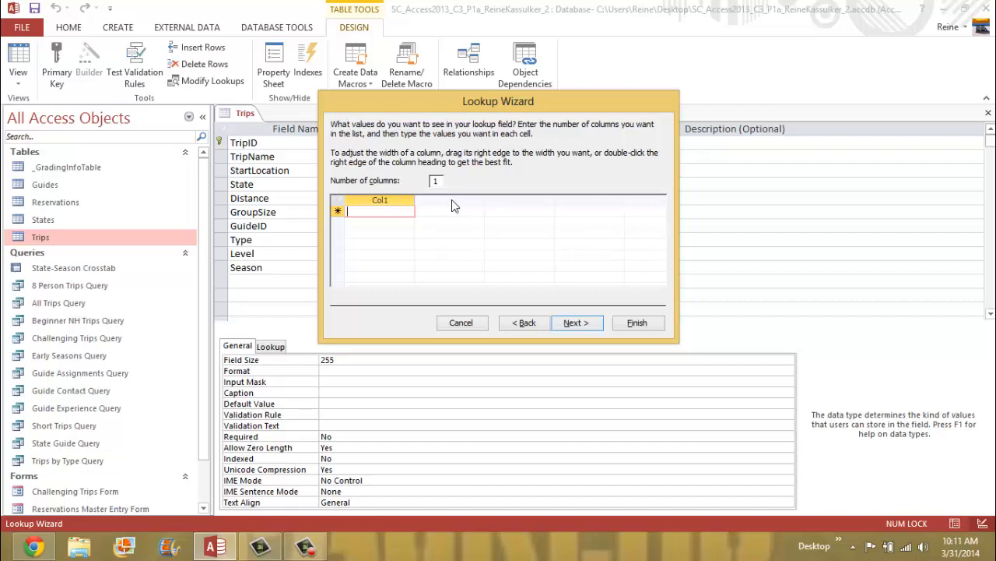
text(Ea)
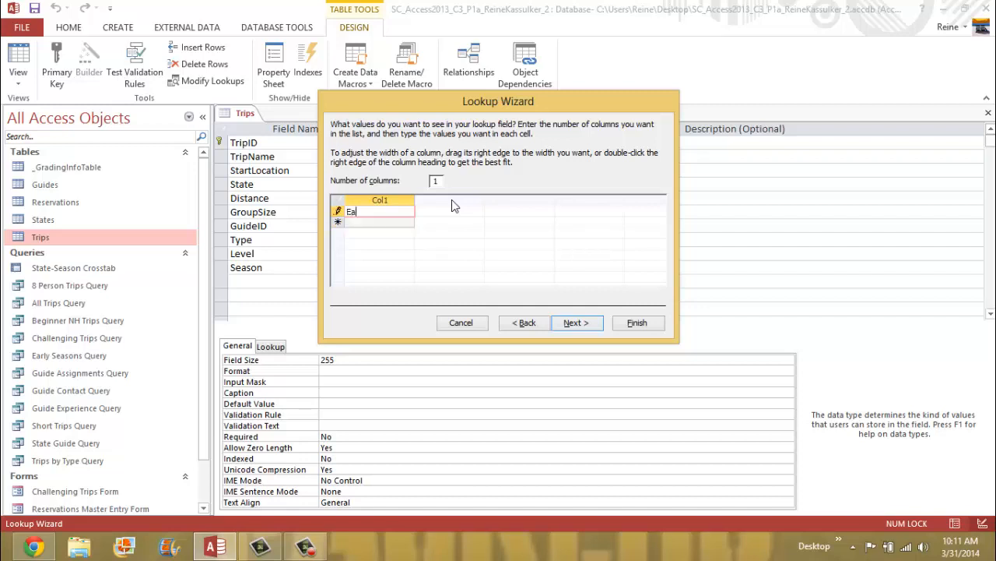
text(rly Spring)
key(Down)
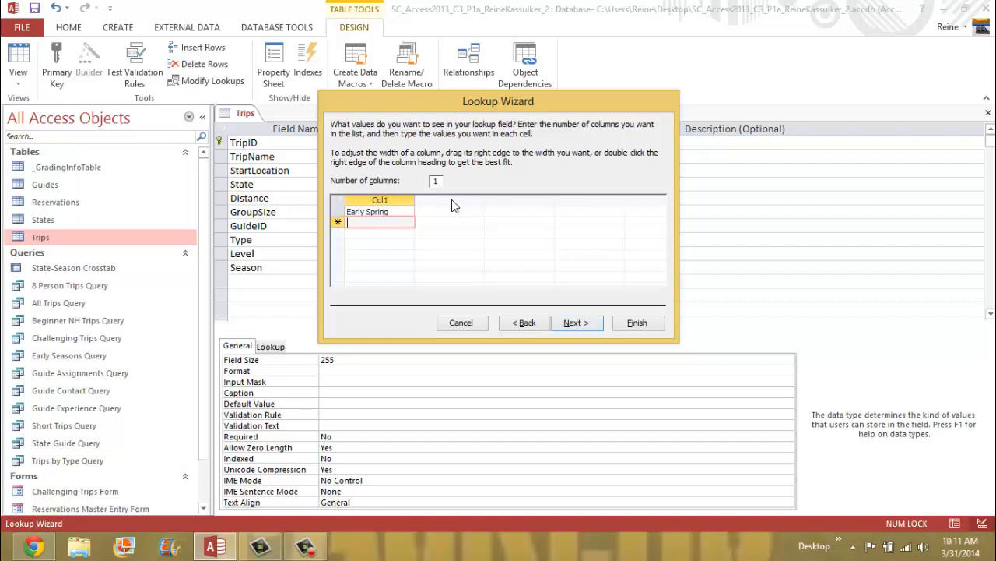
text(Late Spring)
key(Down)
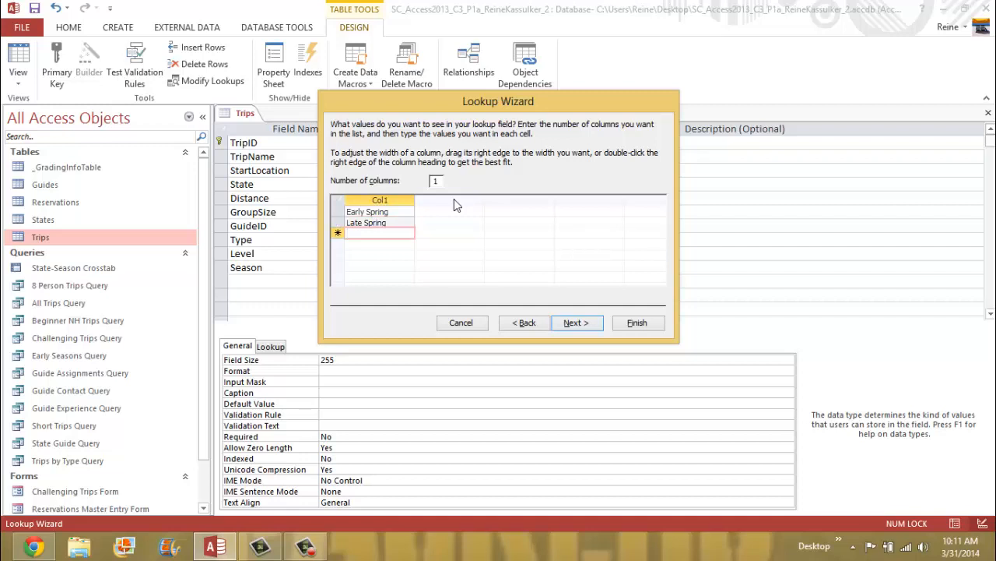
text(Summer)
key(Down)
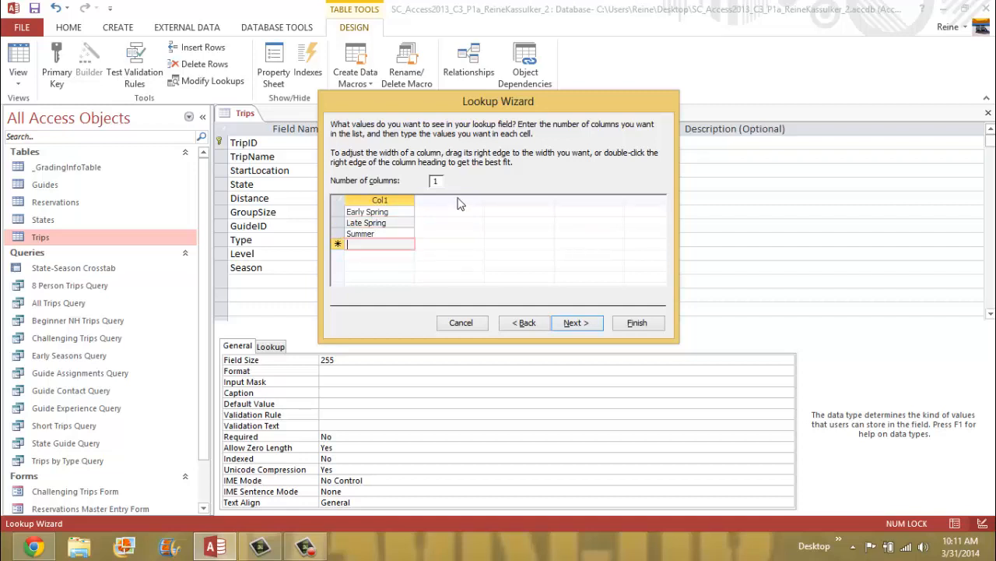
text(Early Fall)
key(Down)
text(Late Fall)
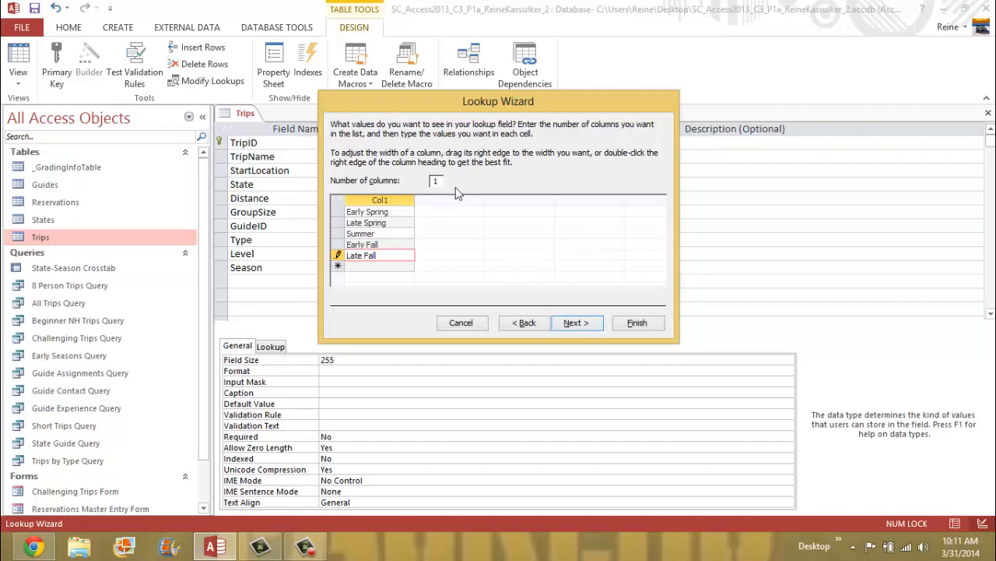
- Limit Season entries to the list and finish the lookup
click(590, 327)
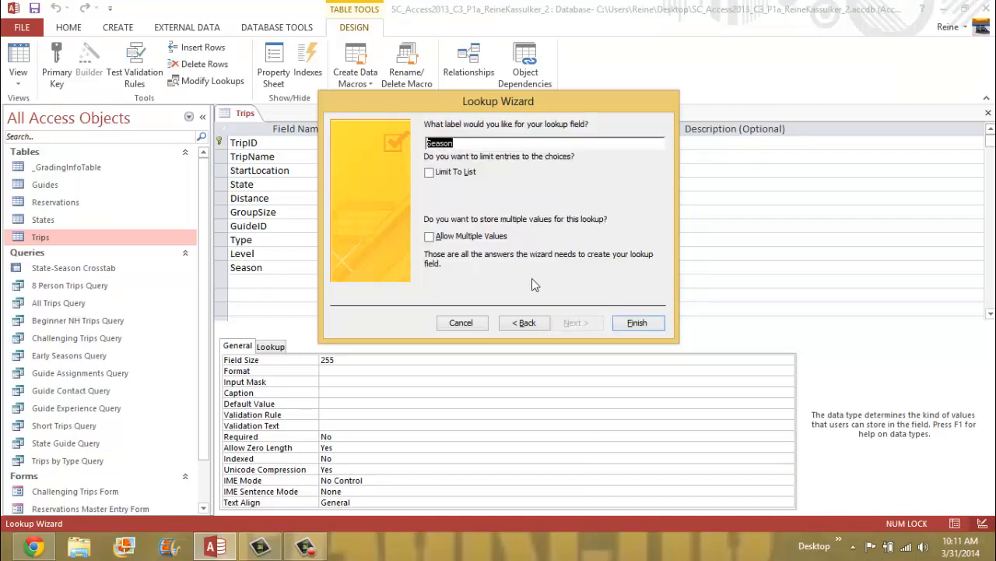
click(430, 172)
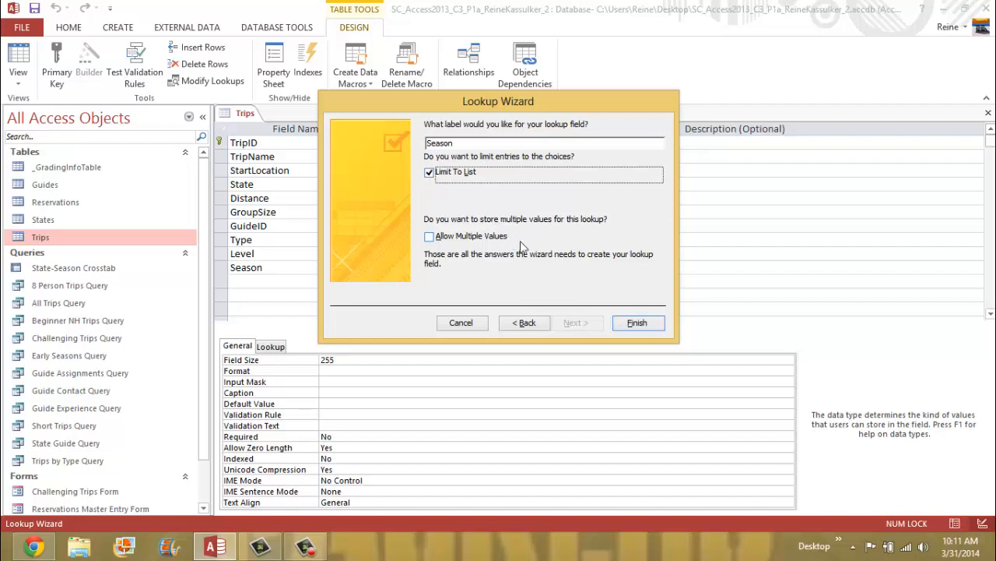
click(637, 322)
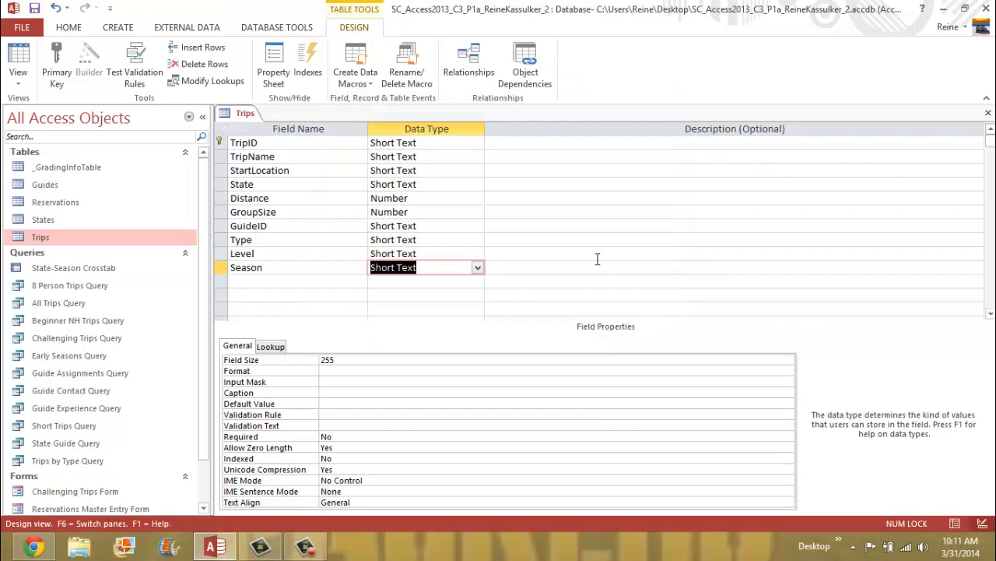
click(275, 267)
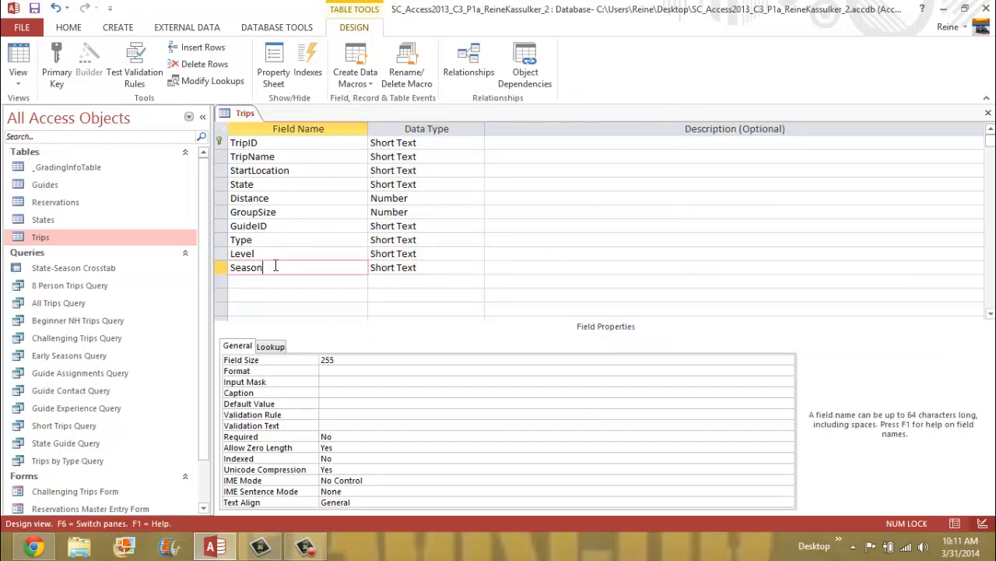
click(273, 253)
click(293, 267)
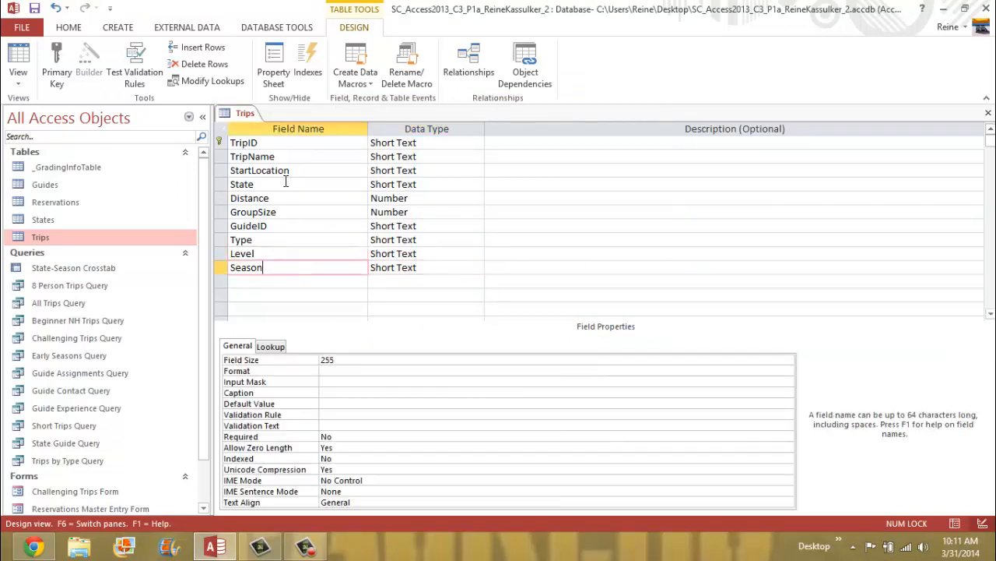
right_click(247, 116)
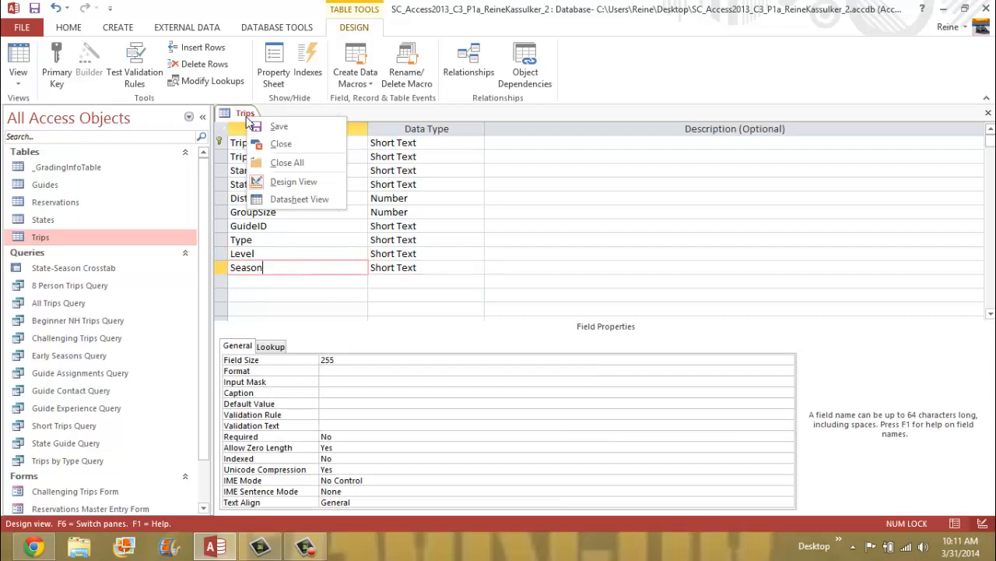
click(289, 128)
click(991, 313)
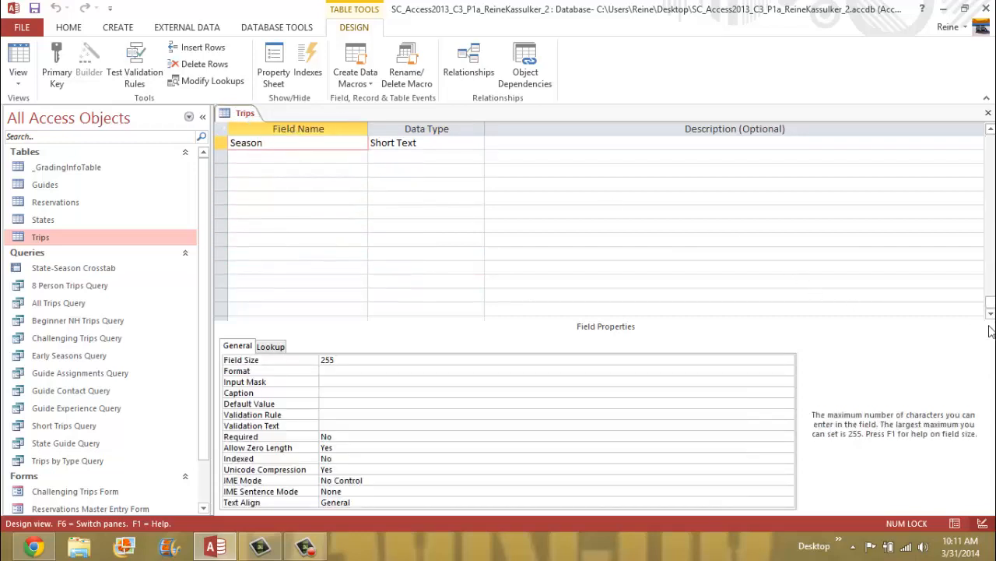
drag(991, 303, 982, 89)
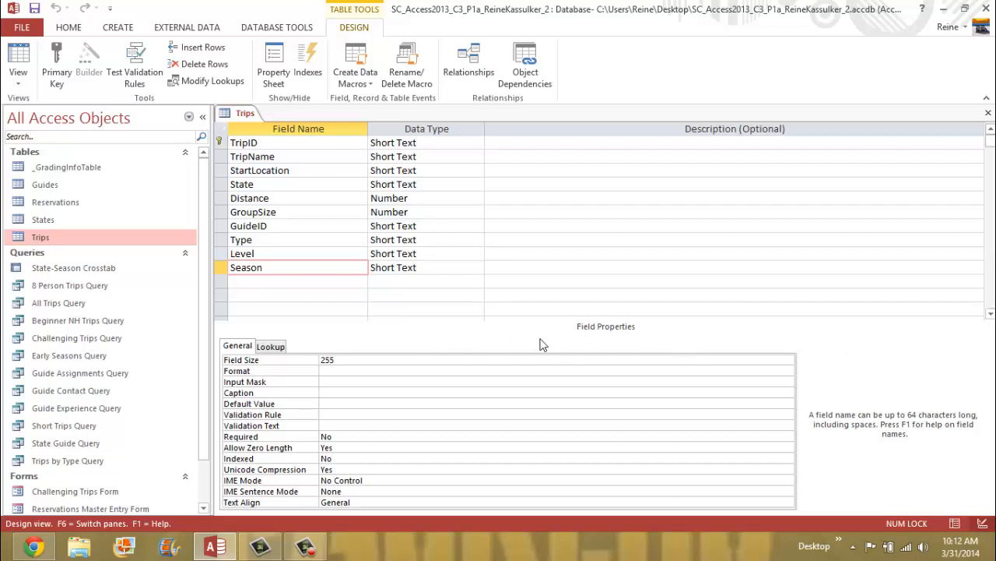
- Check that Season's lookup lists the five seasons as a value list, then save the Trips design
click(272, 347)
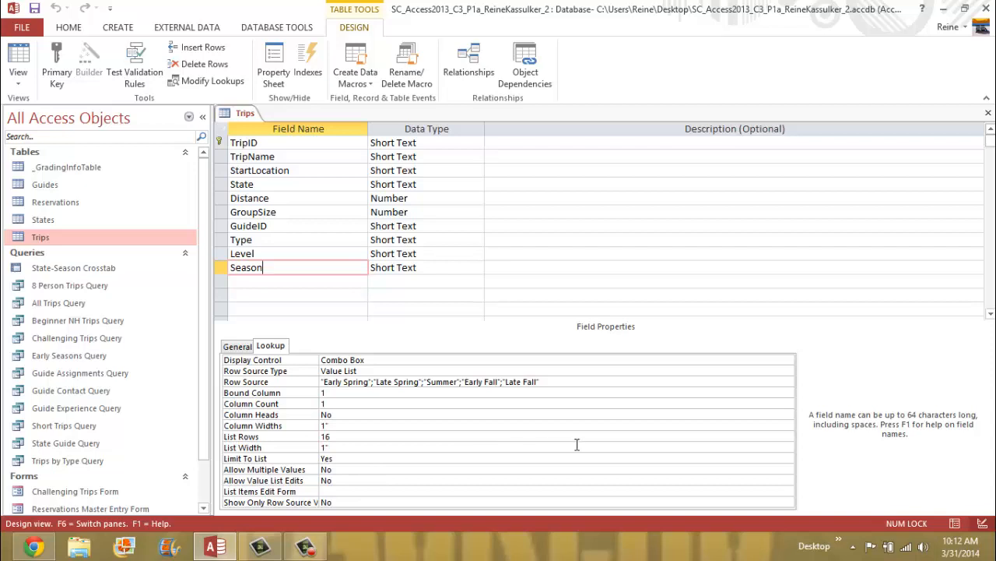
click(241, 351)
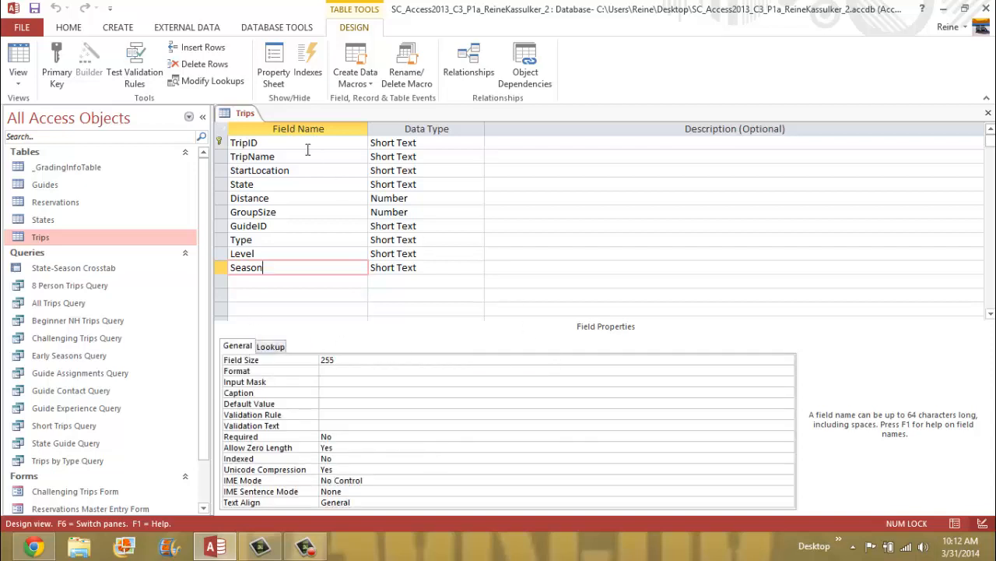
right_click(238, 116)
click(263, 124)
- Close the Trips table design and open the Guides table in Design view from the Navigation Pane
right_click(245, 115)
click(288, 138)
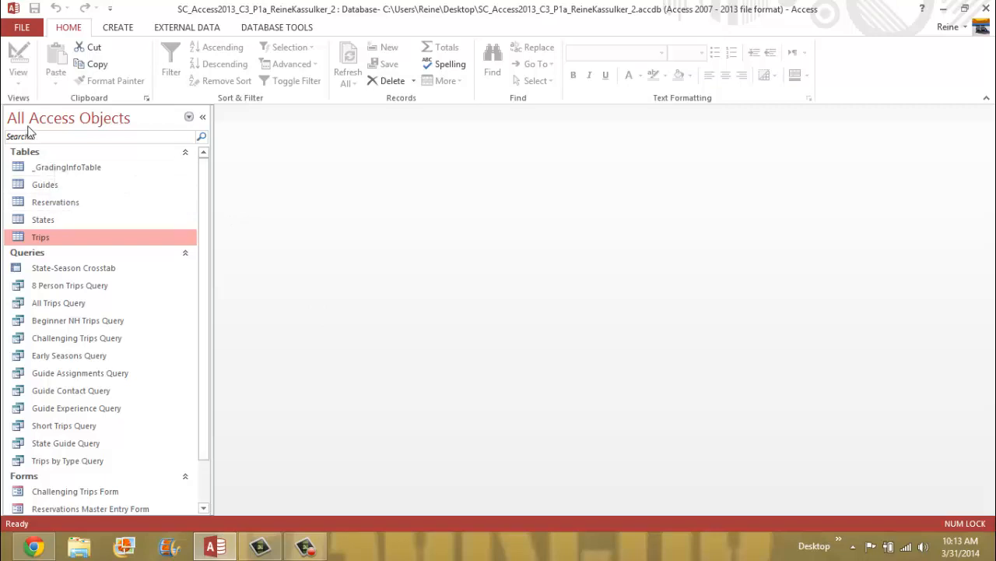
right_click(45, 187)
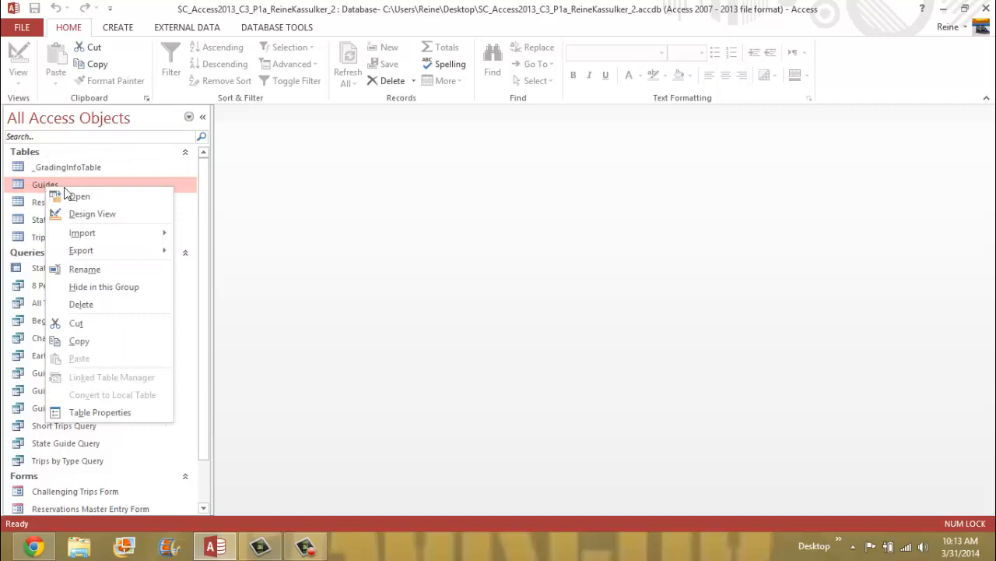
click(109, 220)
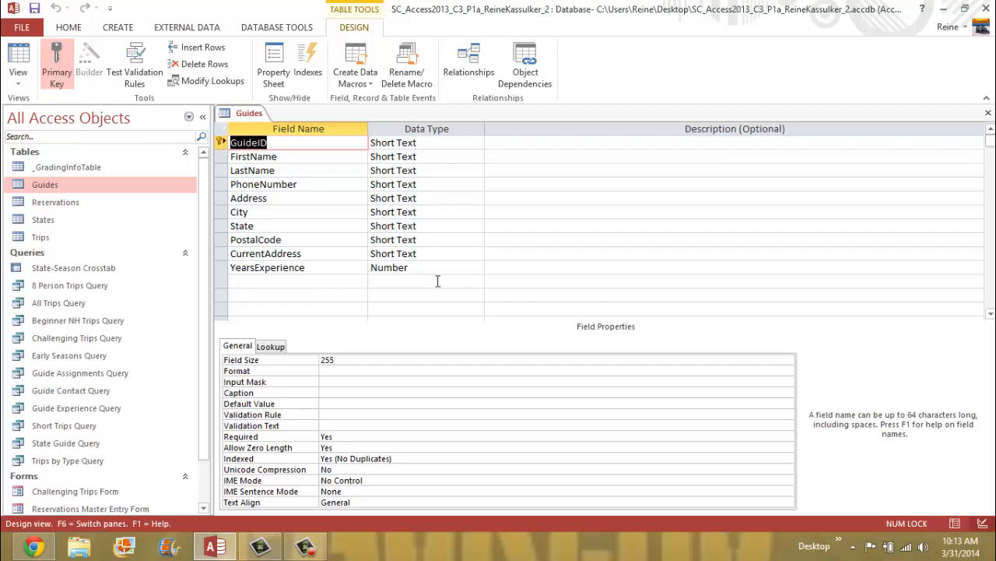
- Delete the CurrentAddress row from the Guides design, confirming permanent removal of its data
click(340, 253)
right_click(340, 253)
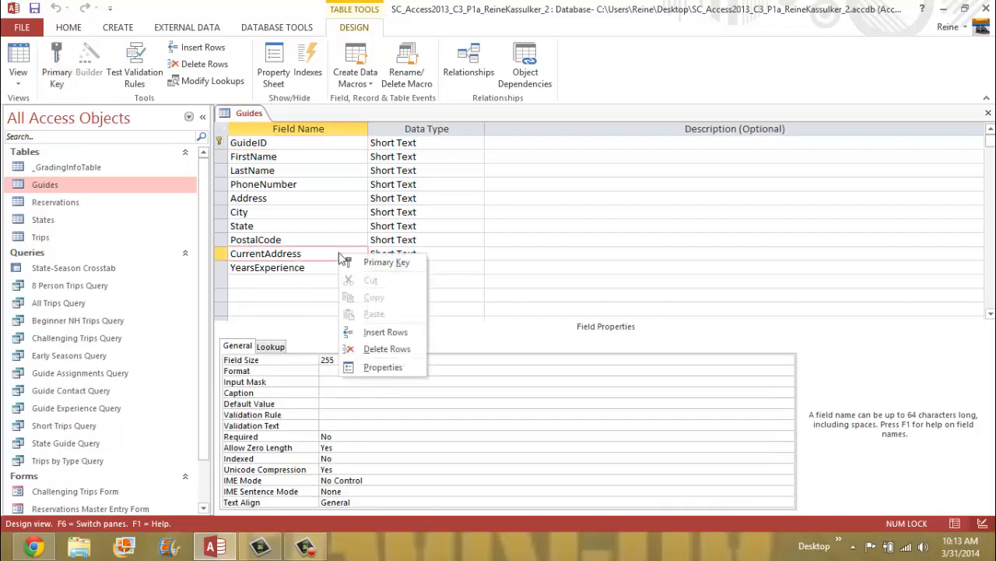
right_click(223, 257)
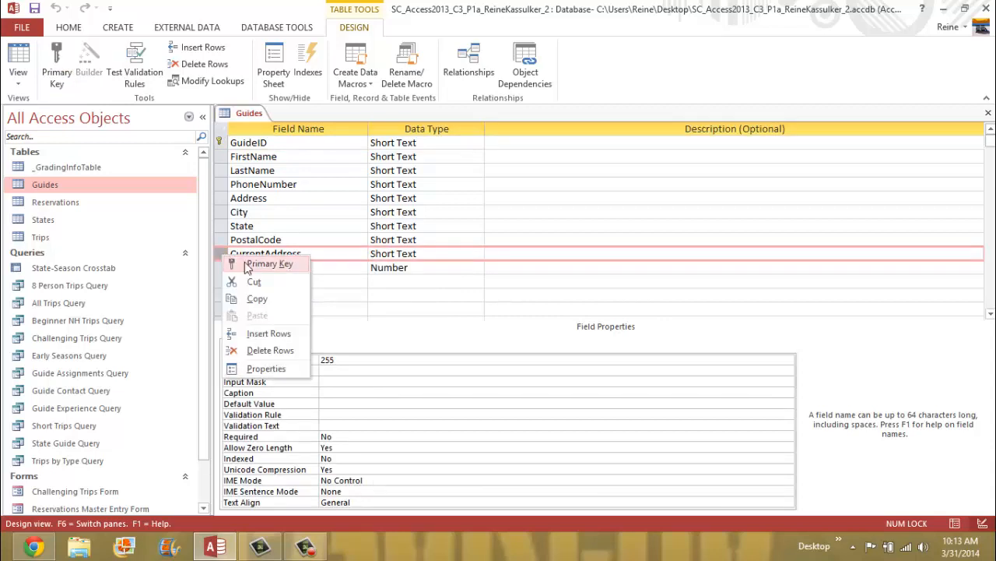
click(296, 353)
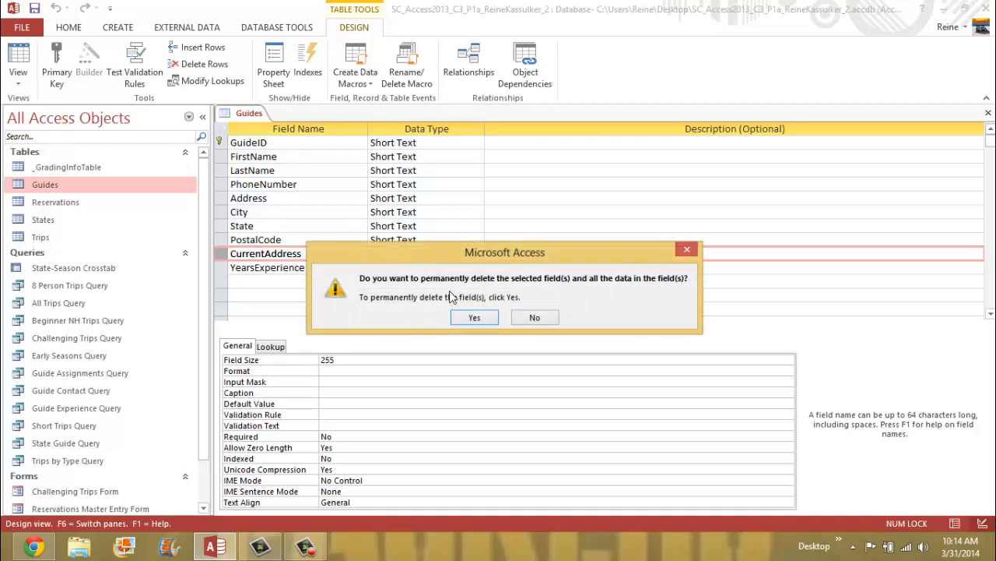
click(489, 319)
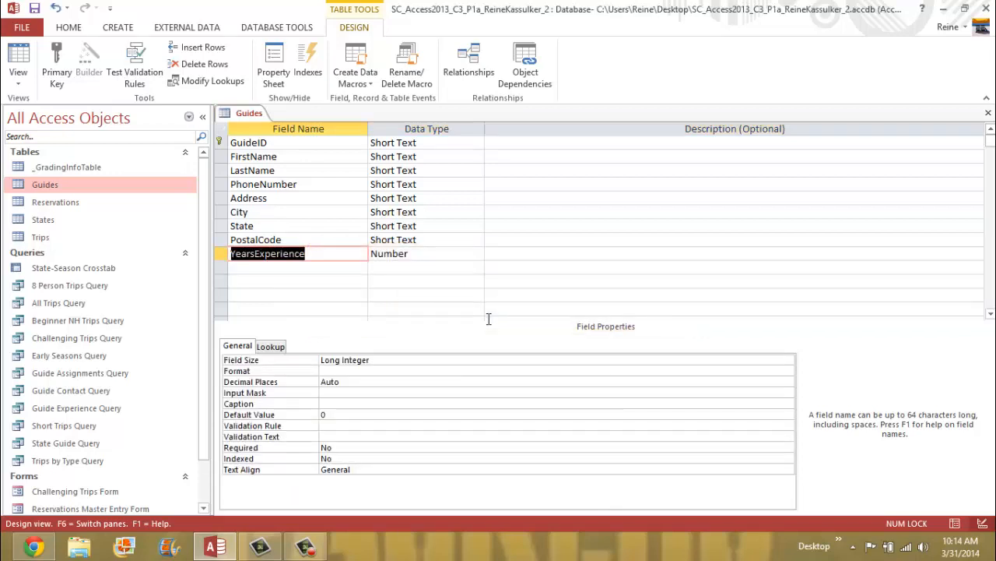
right_click(249, 115)
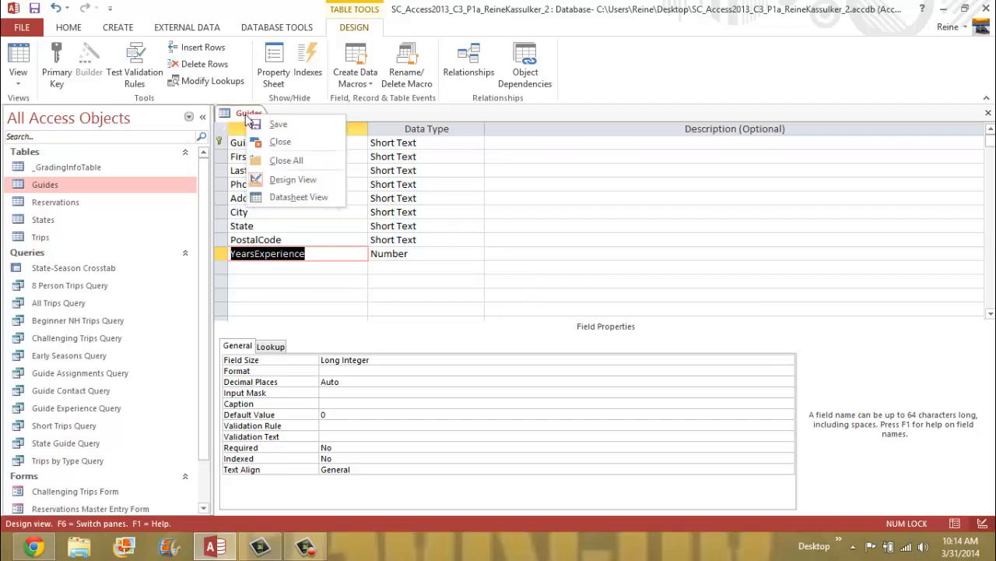
- Save the Guides table design and select the empty row below YearsExperience
click(278, 126)
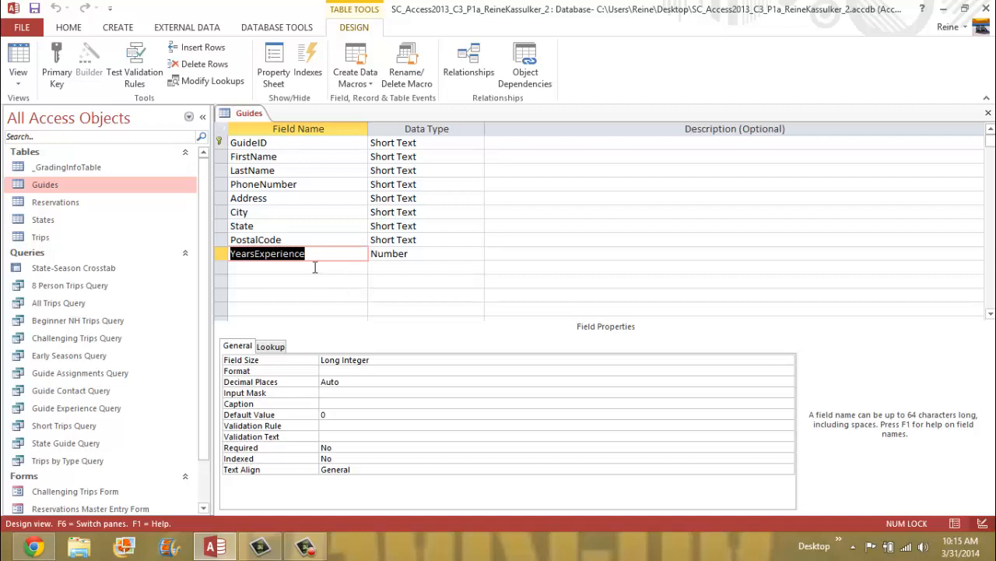
click(248, 268)
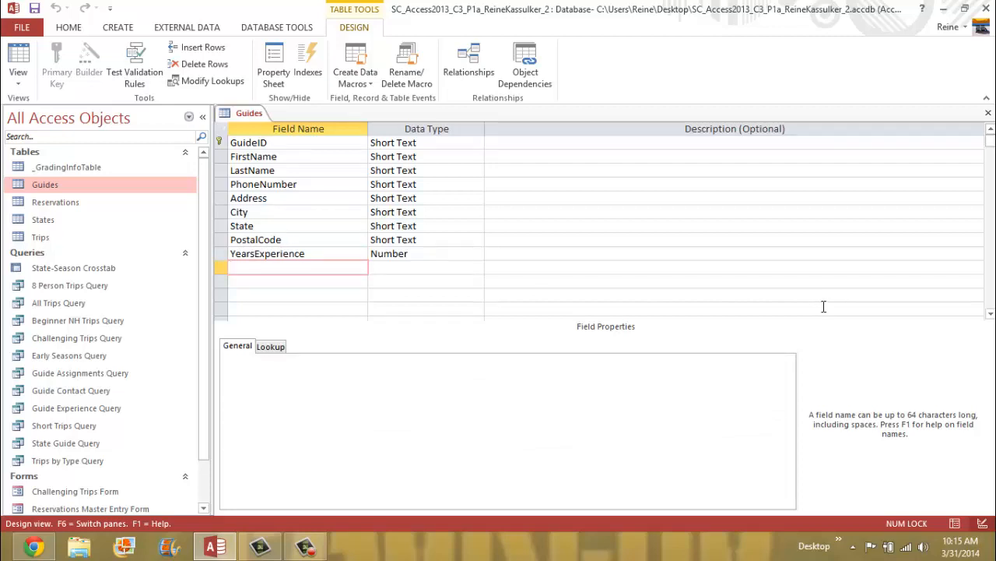
- Add a Specialty field using the Lookup Wizard data type with manually typed values
text(Specialty)
click(381, 267)
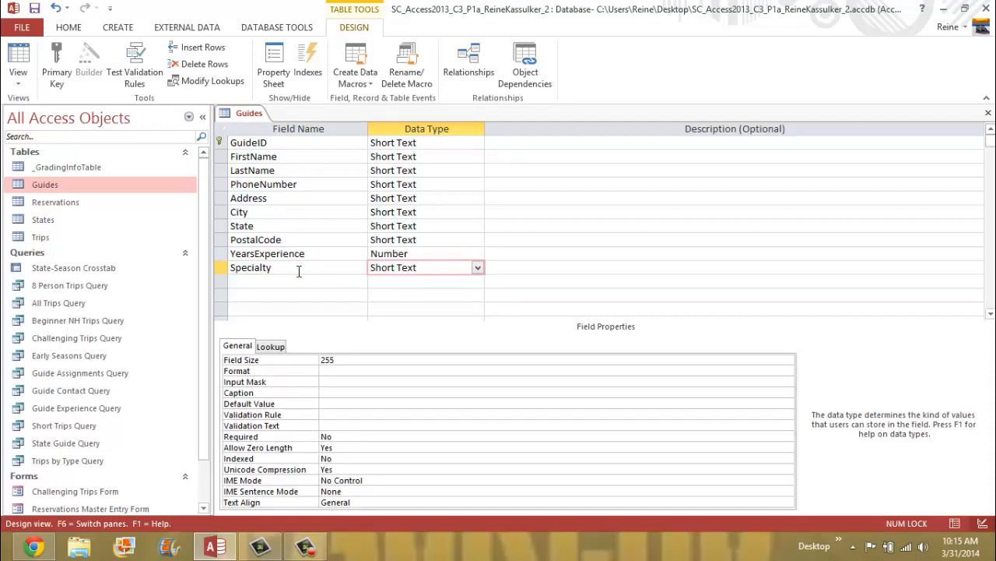
click(478, 267)
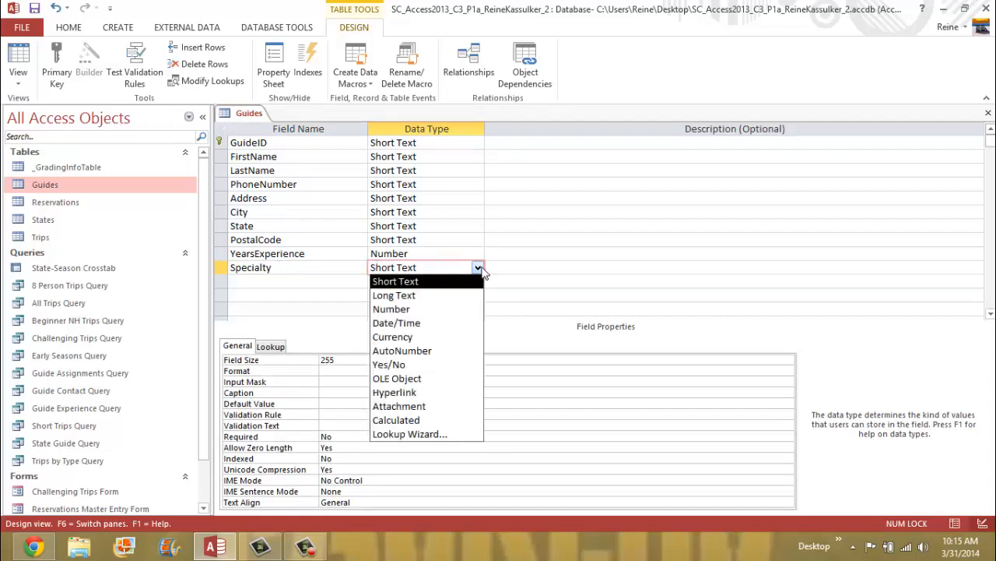
click(465, 437)
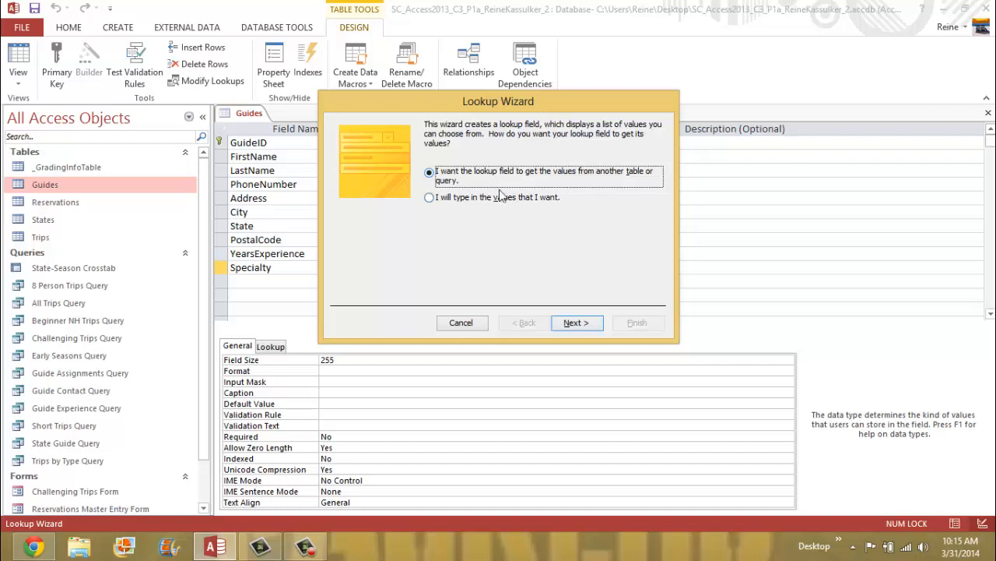
click(433, 201)
click(576, 323)
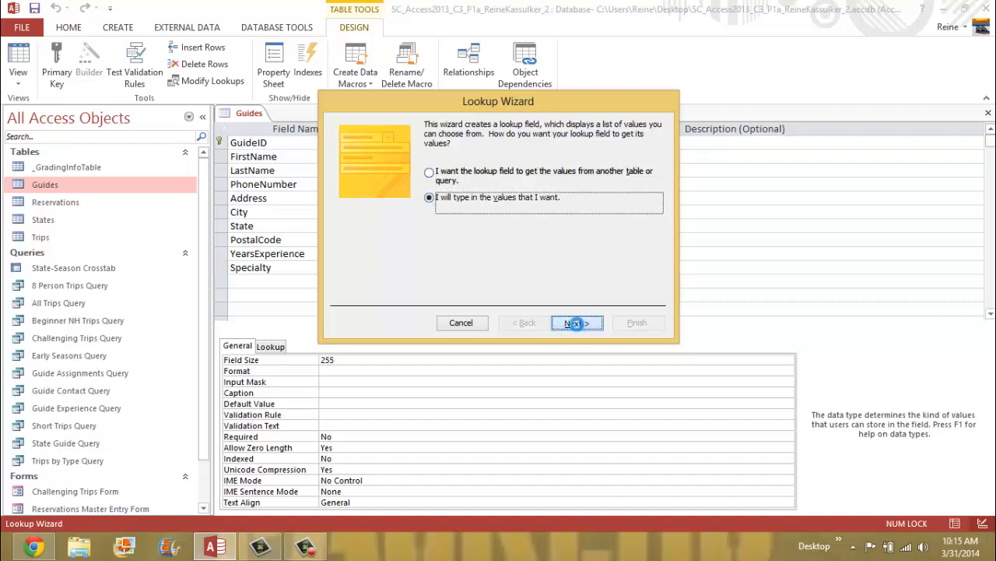
- Enter the lookup values Hiking, Biking and Paddling
click(378, 211)
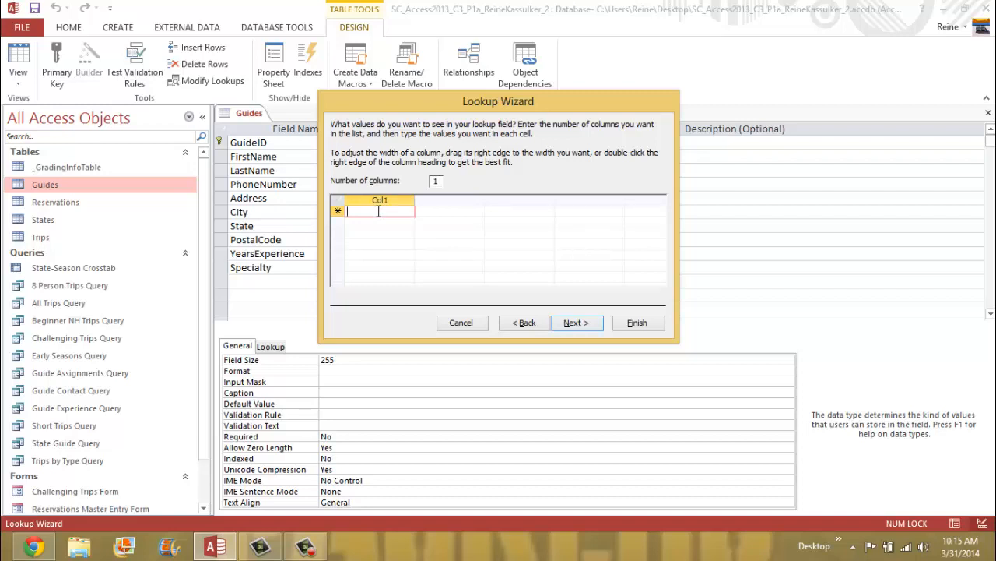
text(H)
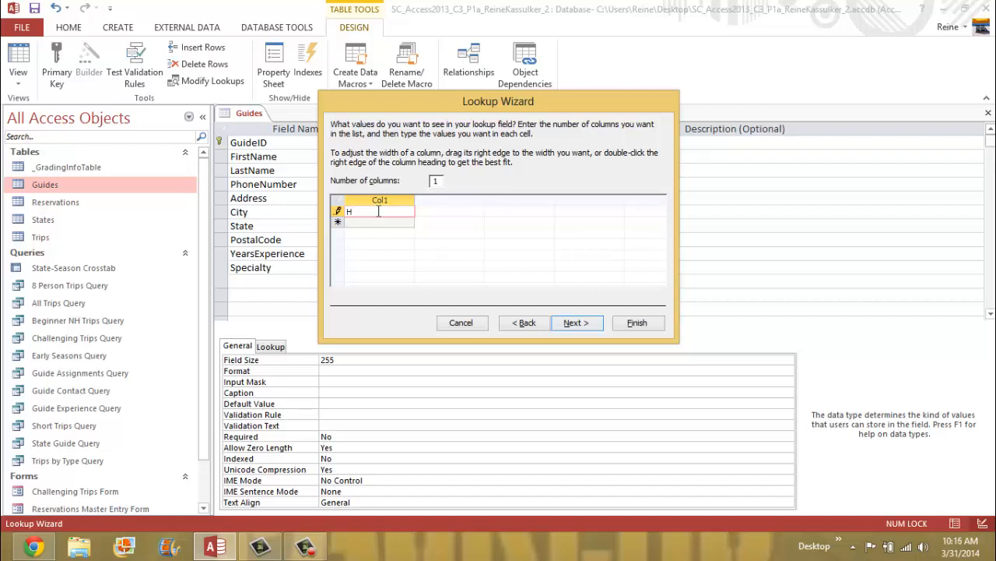
text(iking)
key(Down)
text(Biking)
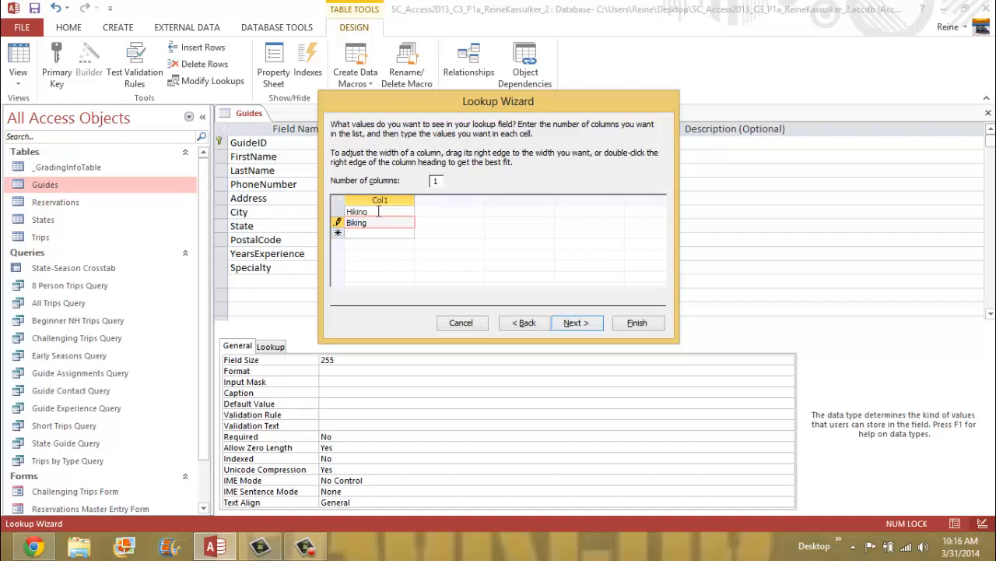
key(Down)
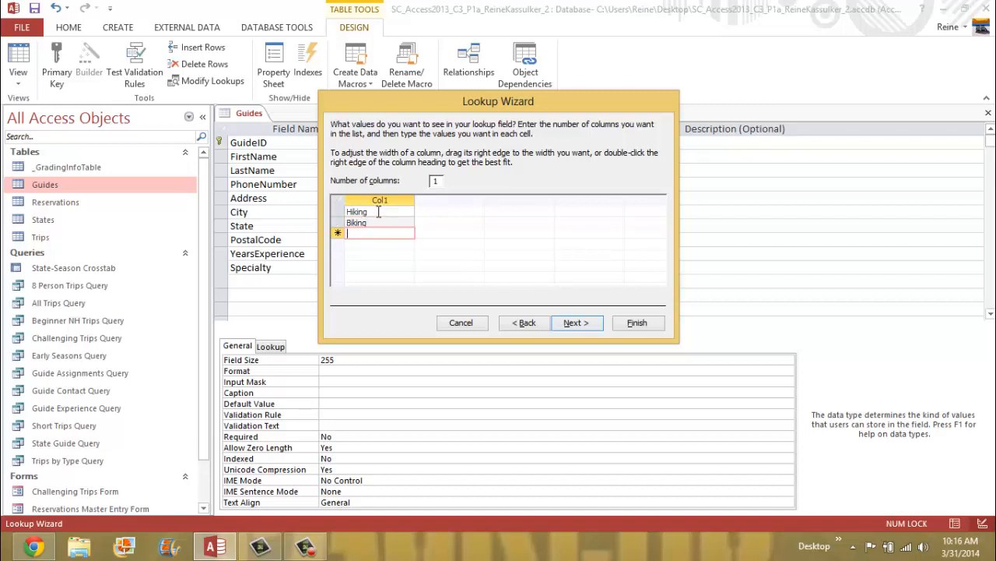
text(Padd)
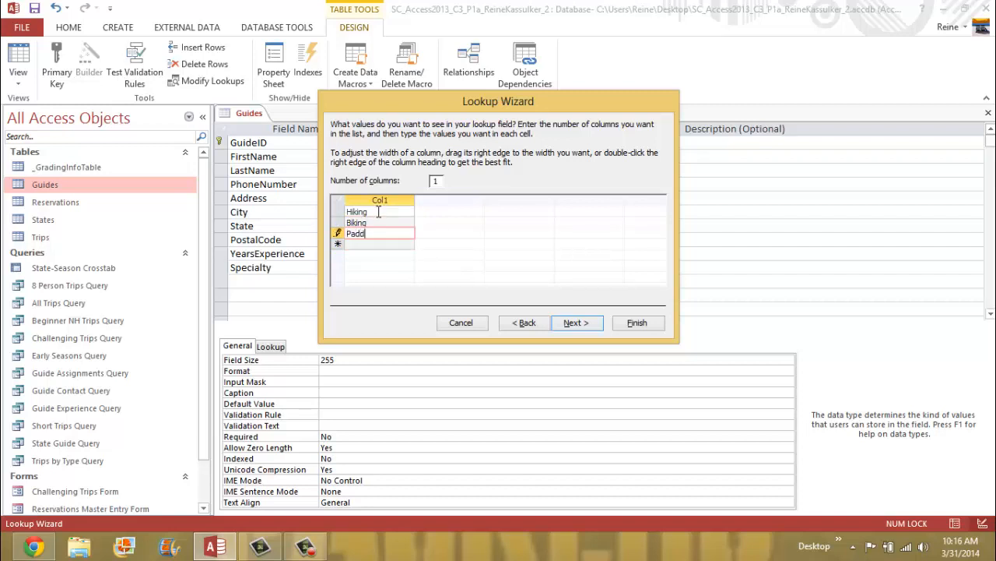
text(ling)
- Enable Allow Multiple Values for Specialty on the last wizard page and finish the Lookup Wizard
click(583, 325)
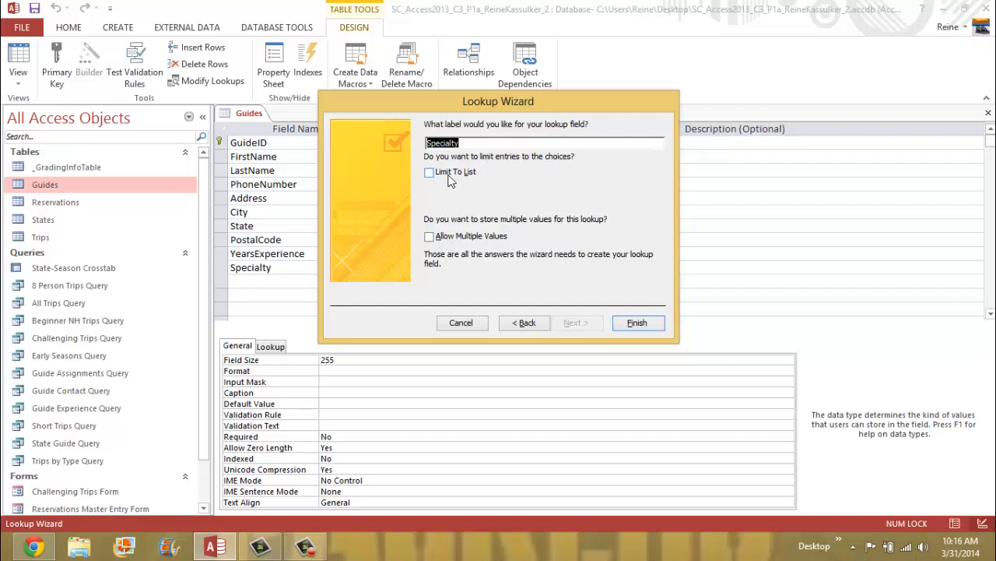
click(437, 242)
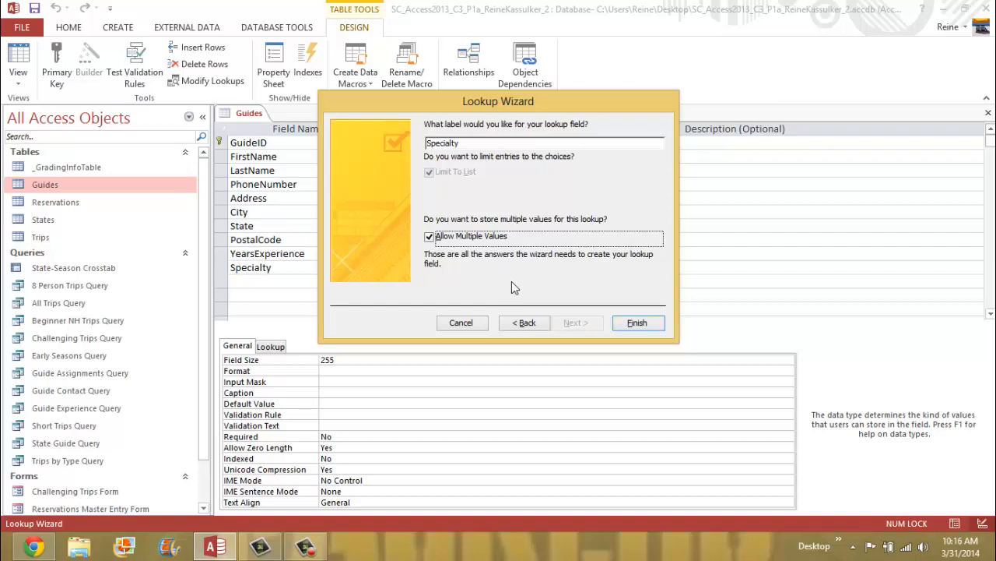
click(638, 322)
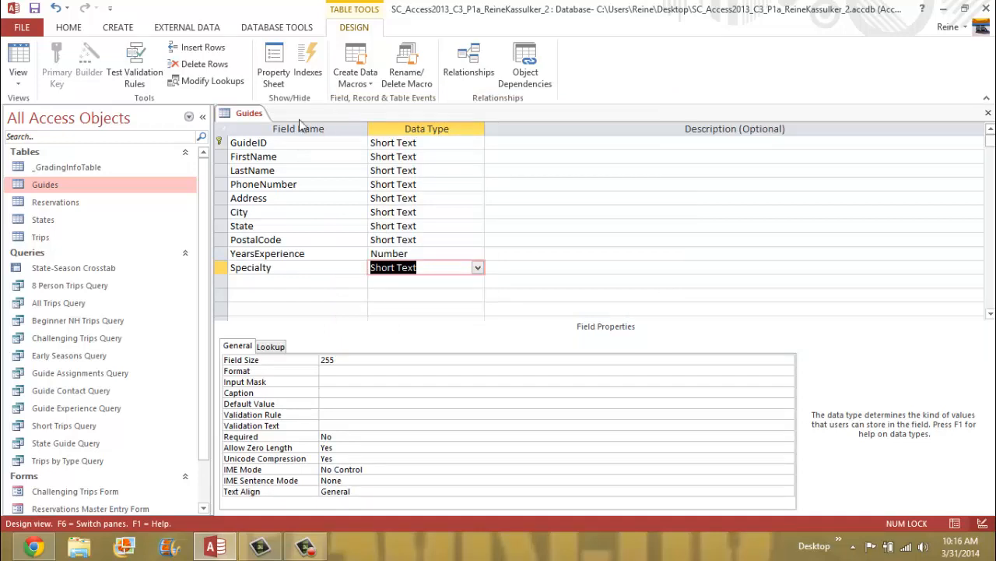
- Check Specialty's lookup properties, then save and close the Guides table design
click(279, 348)
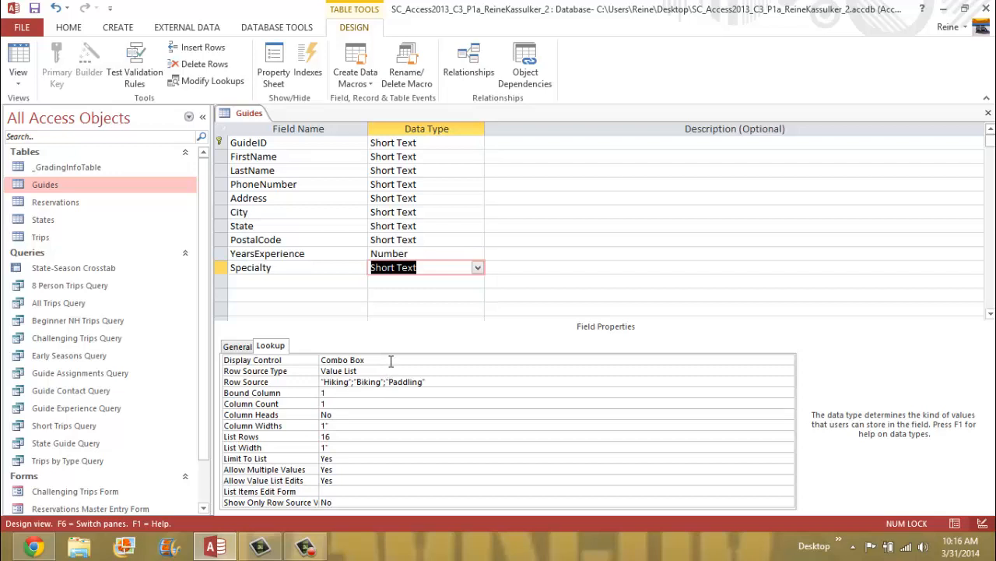
right_click(246, 114)
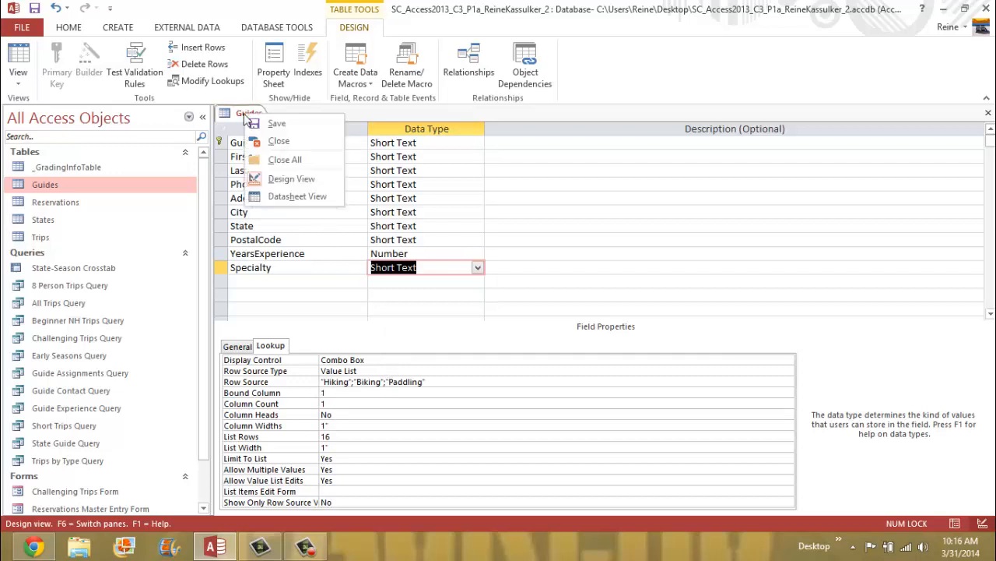
click(284, 126)
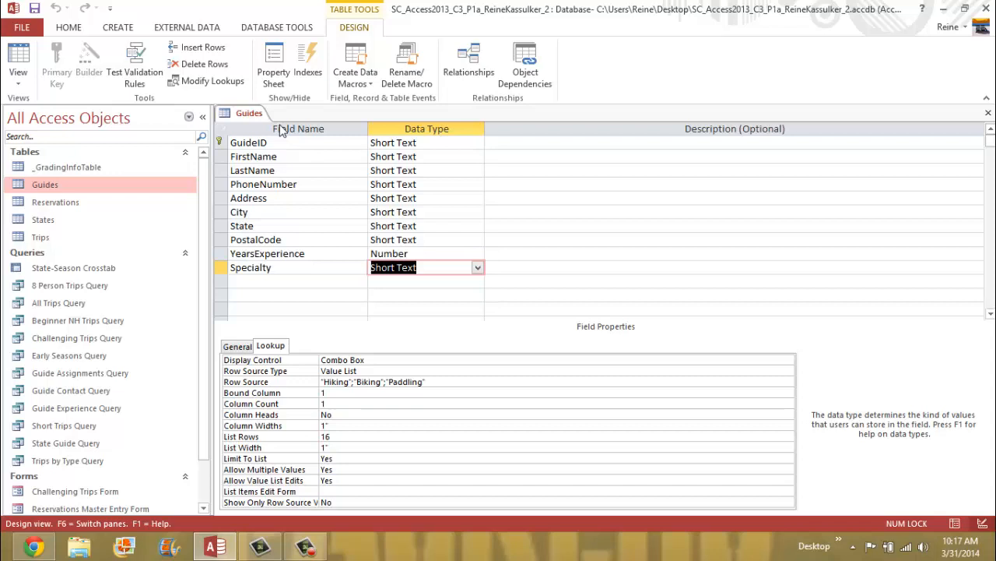
right_click(246, 114)
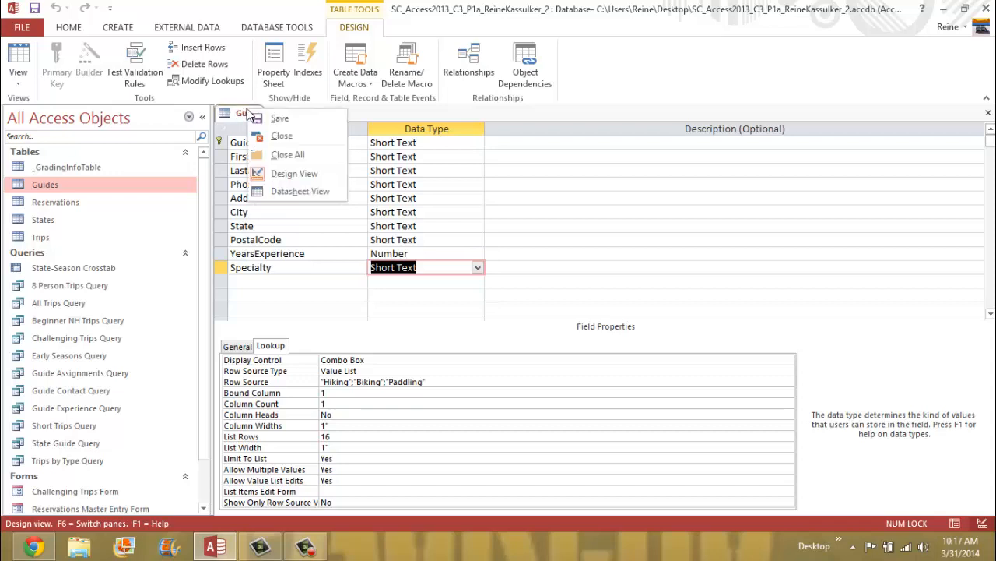
click(294, 138)
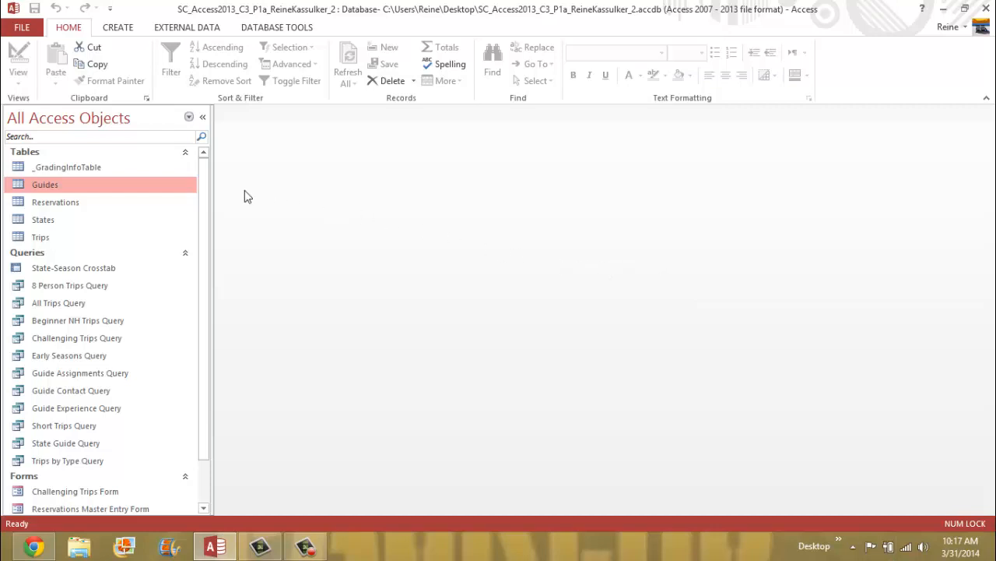
- Open the Reservations table in Design view from the Navigation Pane
click(74, 204)
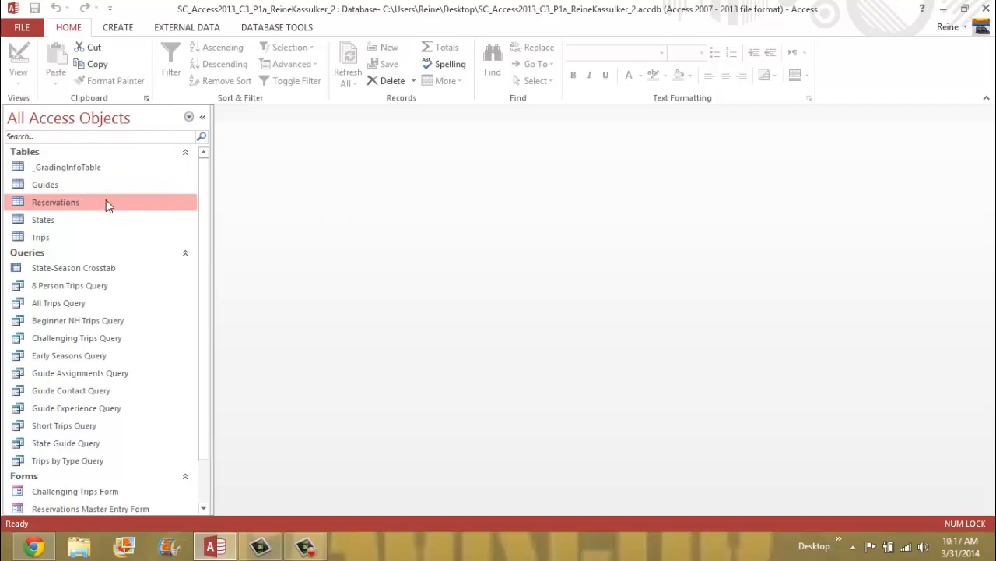
right_click(107, 204)
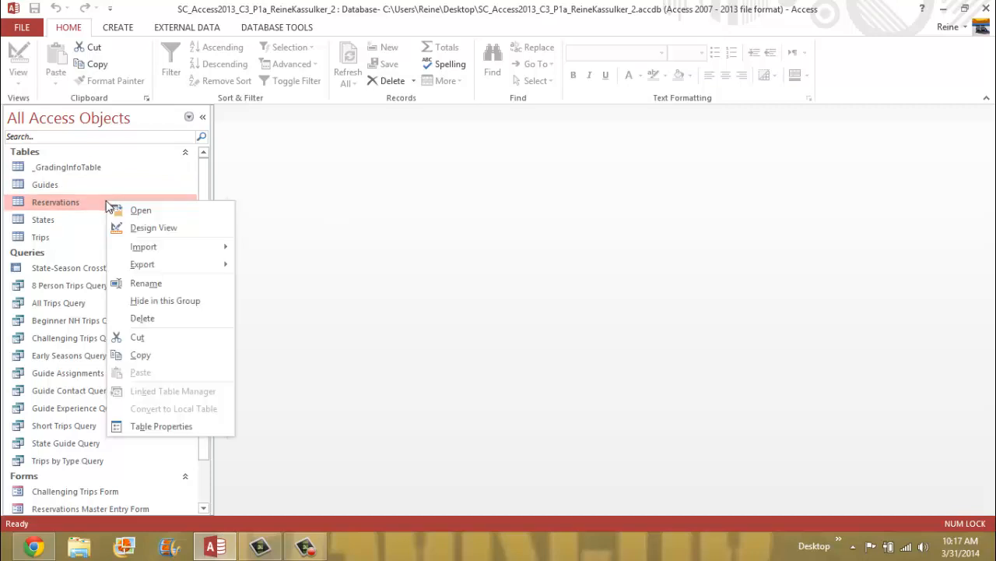
click(164, 228)
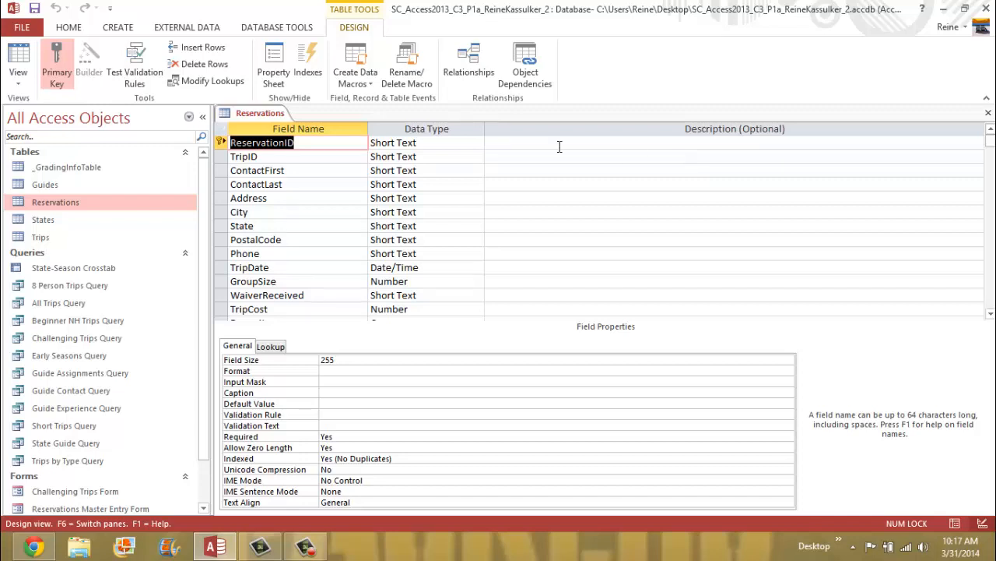
- Select the TripID field and show the Reservations table's Property Sheet beside the design
click(338, 157)
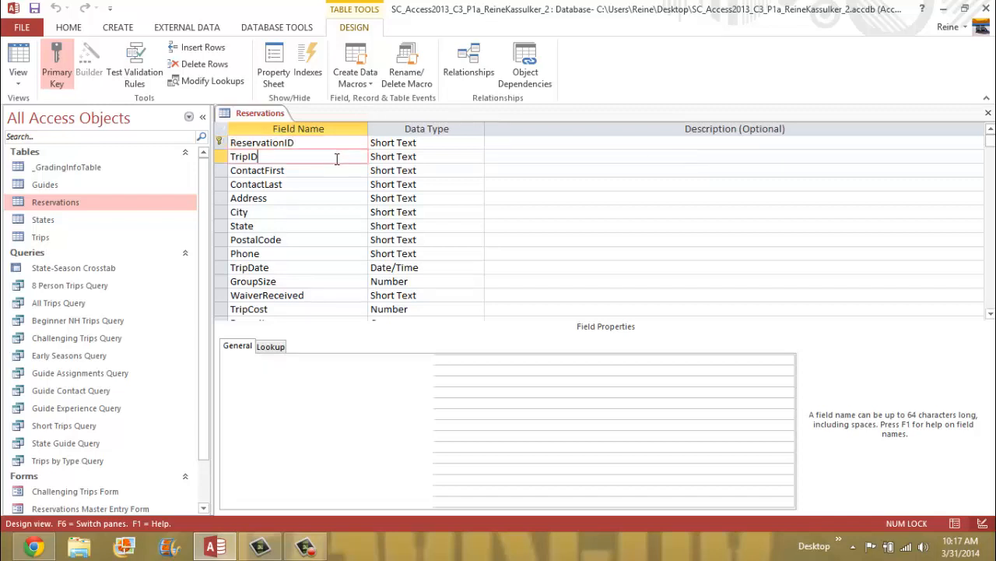
click(443, 156)
click(478, 156)
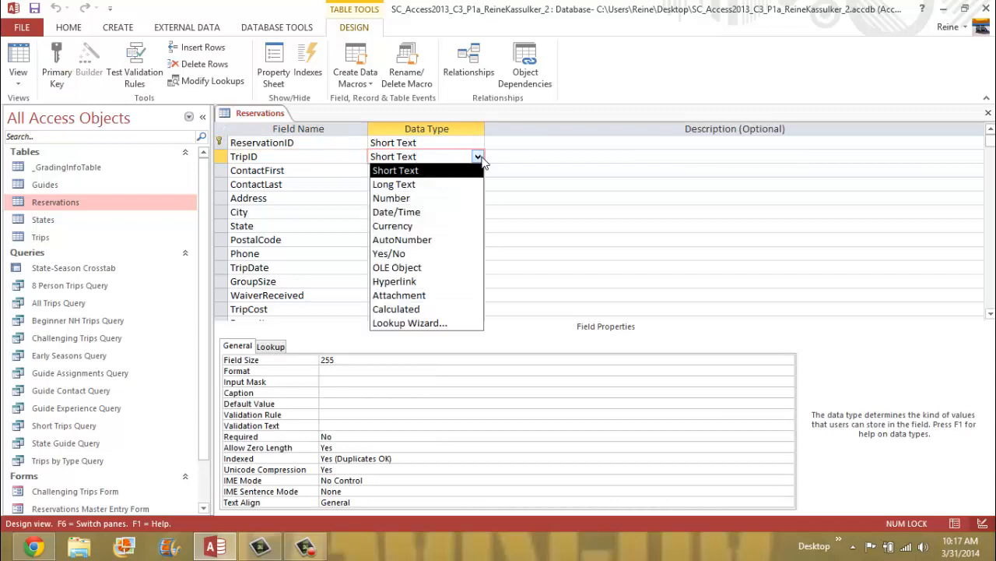
click(478, 156)
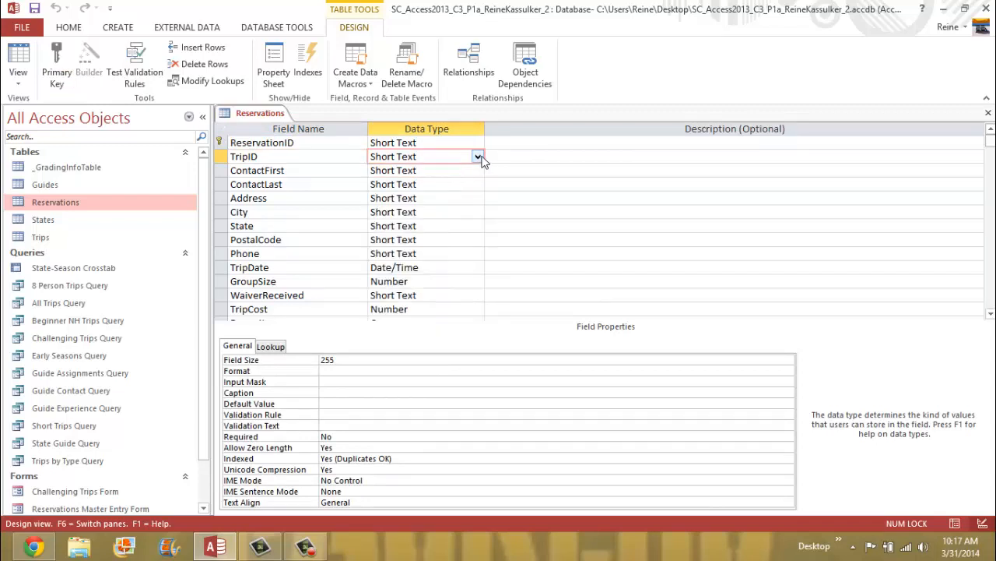
click(333, 160)
right_click(333, 162)
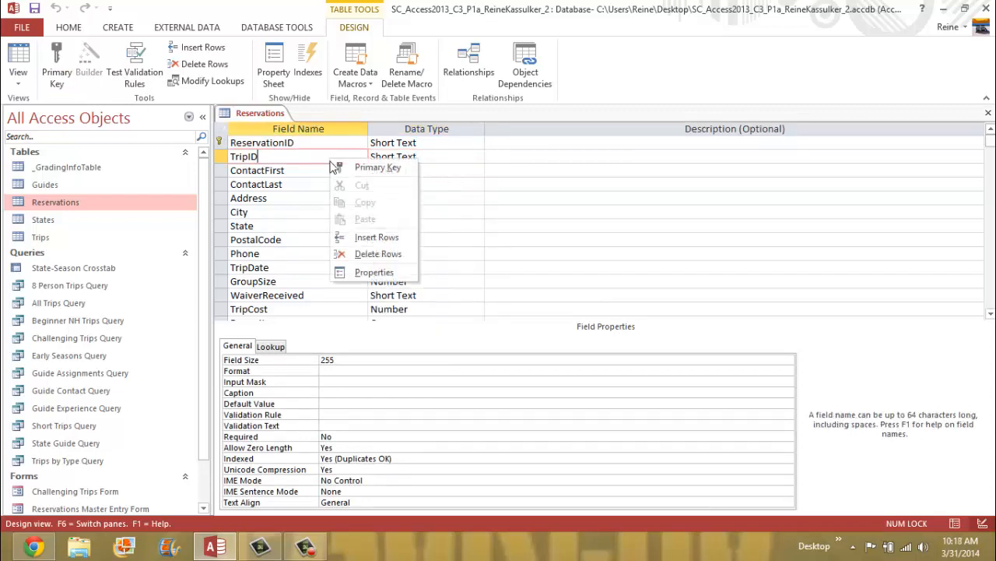
click(393, 271)
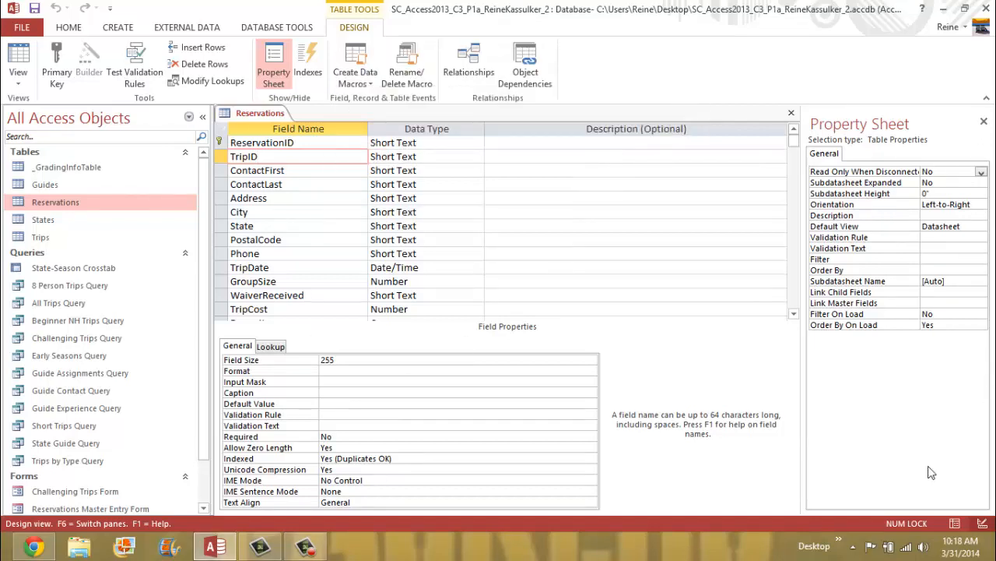
key(Left)
key(Left)
key(Left)
key(Left)
key(Left)
key(Left)
- Set TripID's Required property to Yes
click(348, 438)
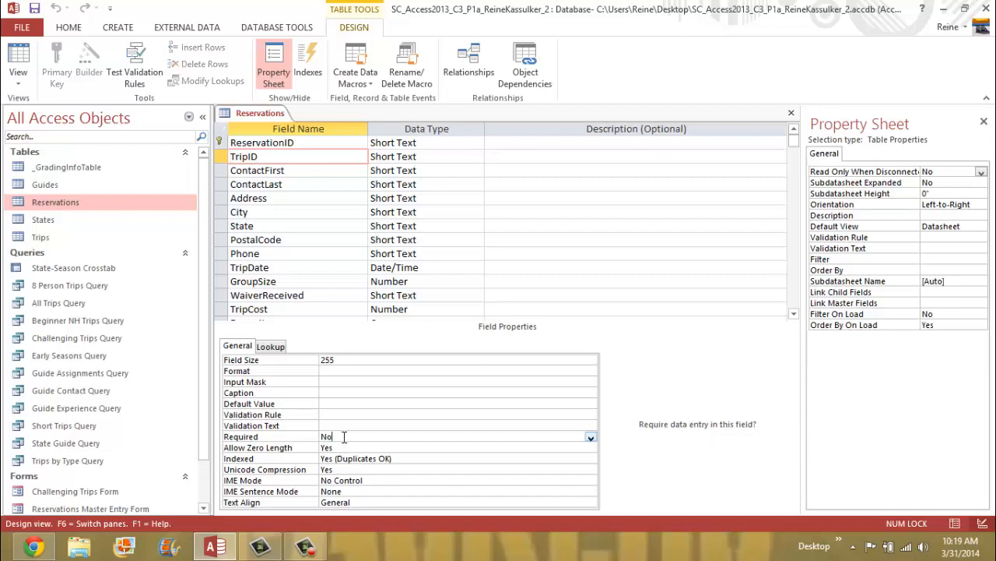
click(591, 438)
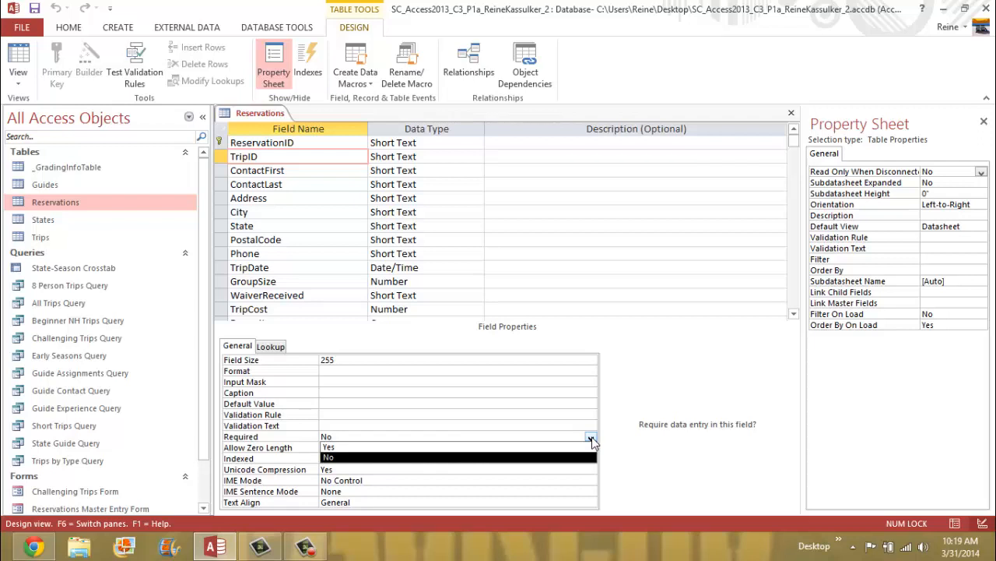
click(333, 459)
click(330, 470)
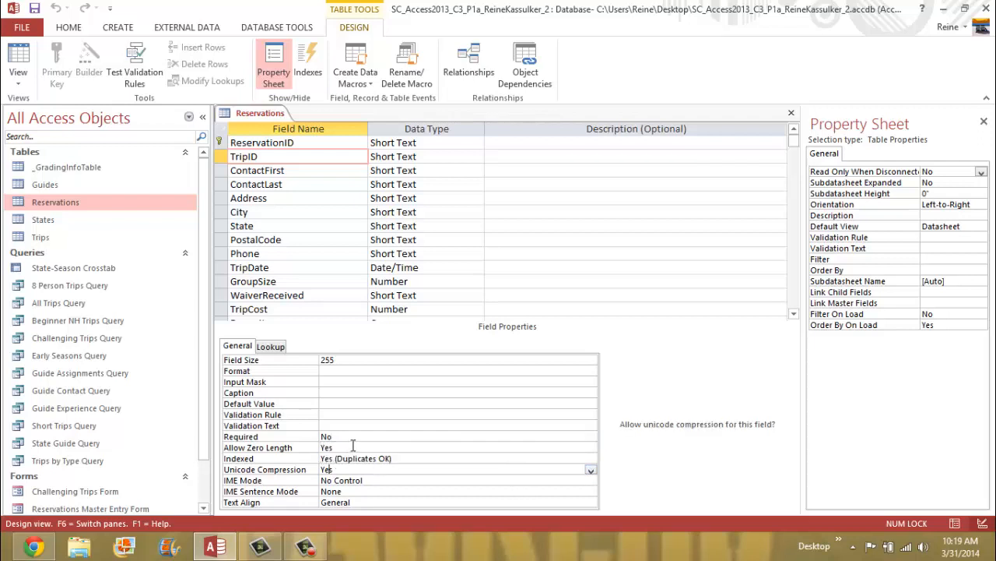
click(350, 438)
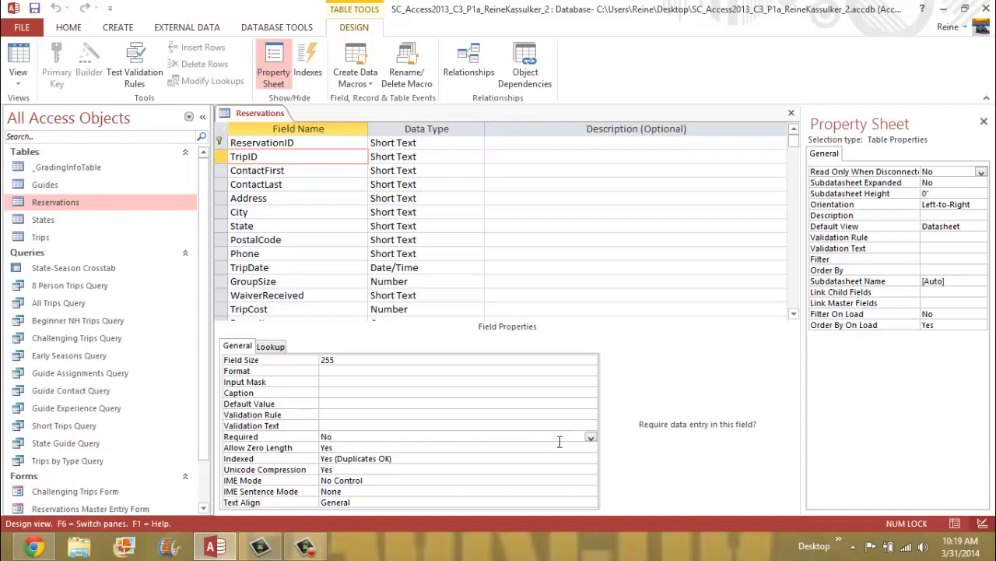
click(592, 437)
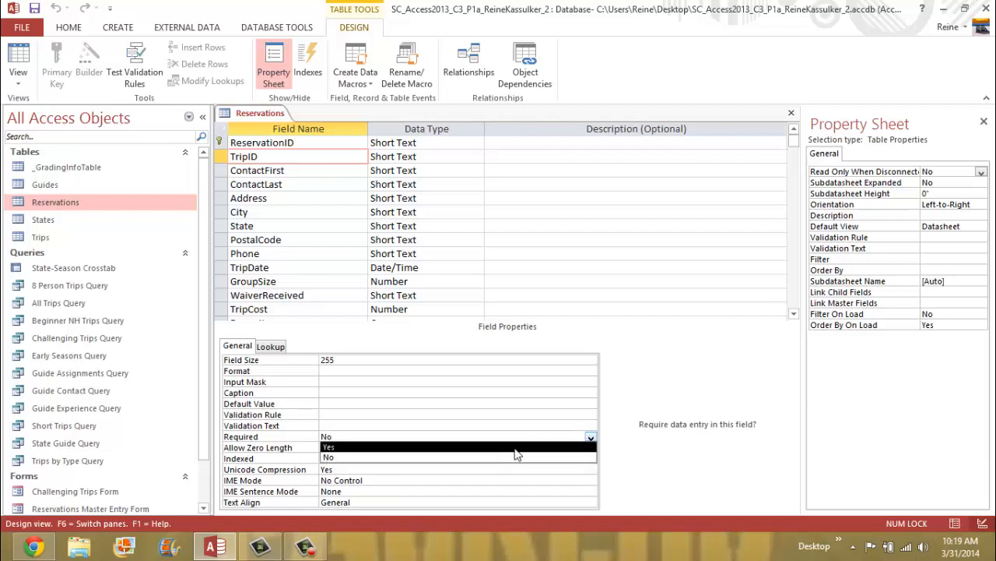
click(394, 447)
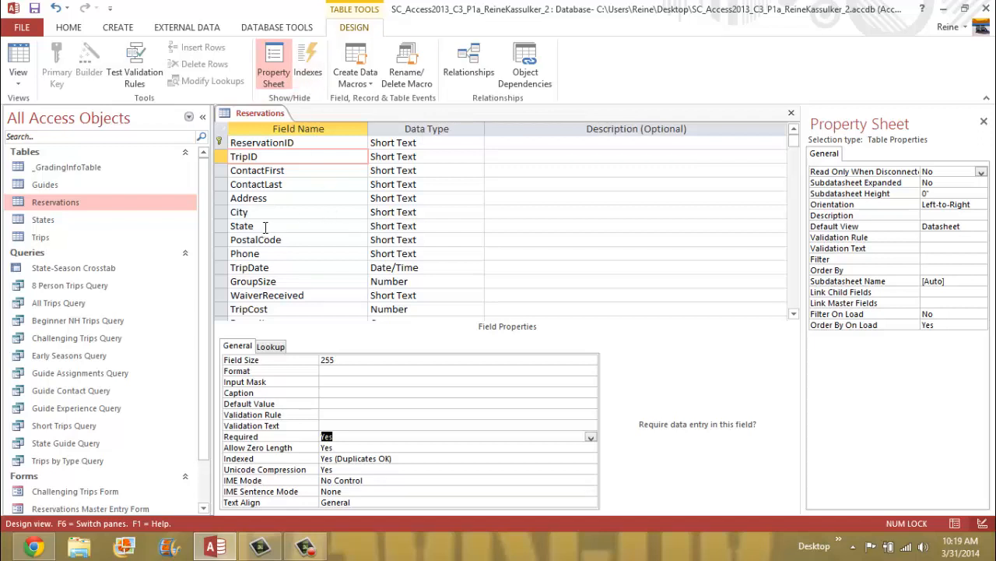
- Change the State field's Field Size from 255 to 2
click(233, 225)
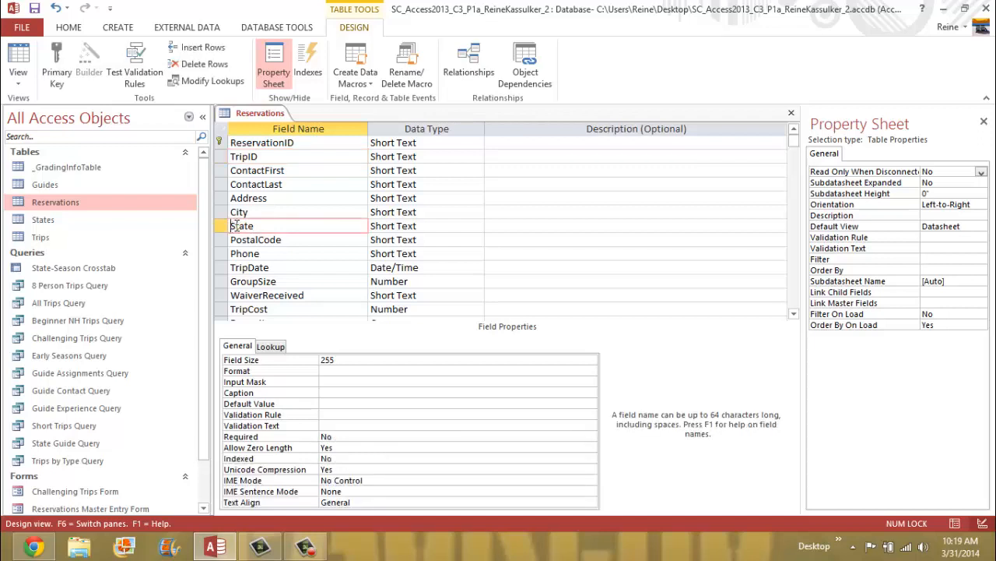
click(344, 358)
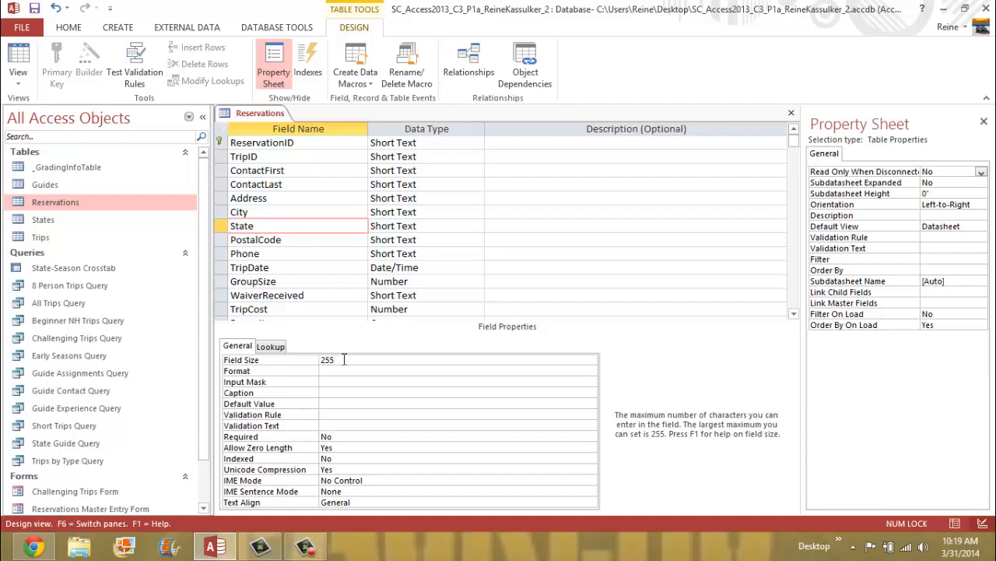
key(BackSpace)
key(BackSpace)
click(349, 372)
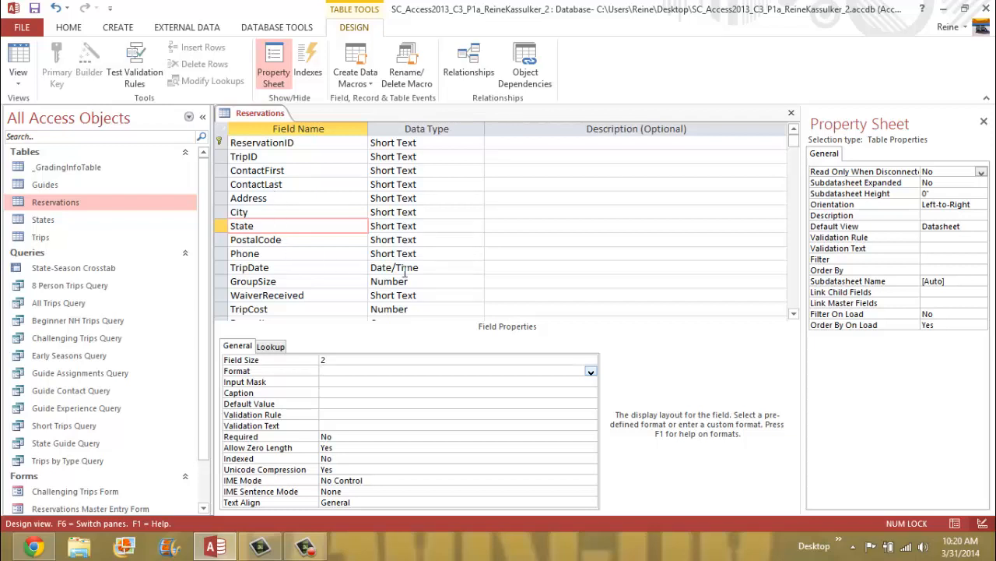
- Switch the TripCost field's data type from Number to Currency
click(307, 310)
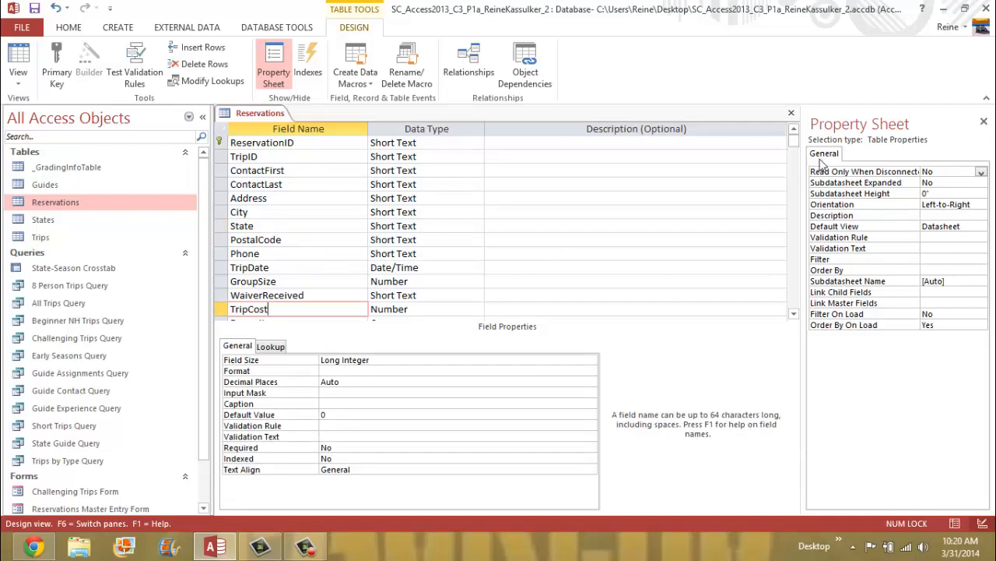
click(794, 314)
click(794, 314)
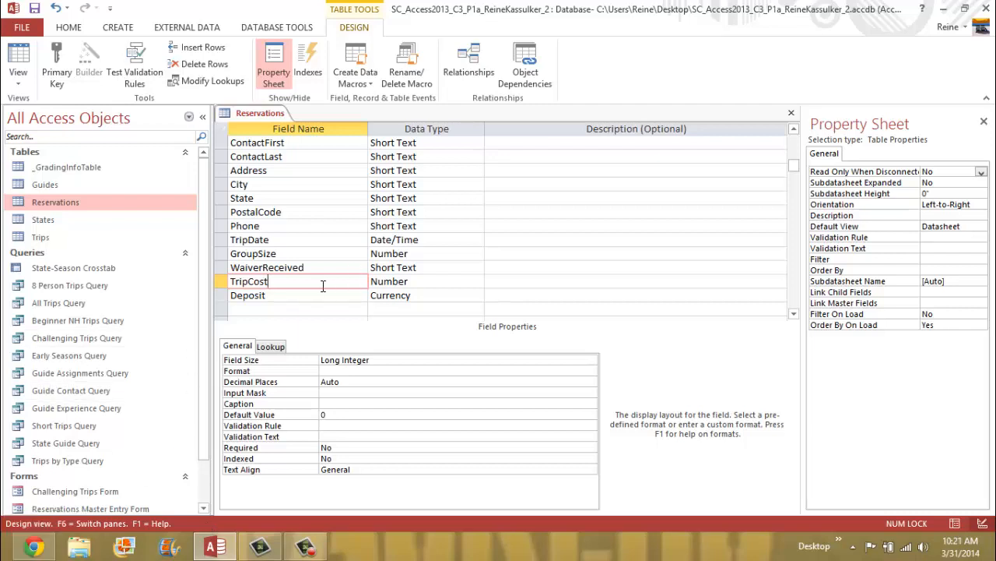
click(430, 281)
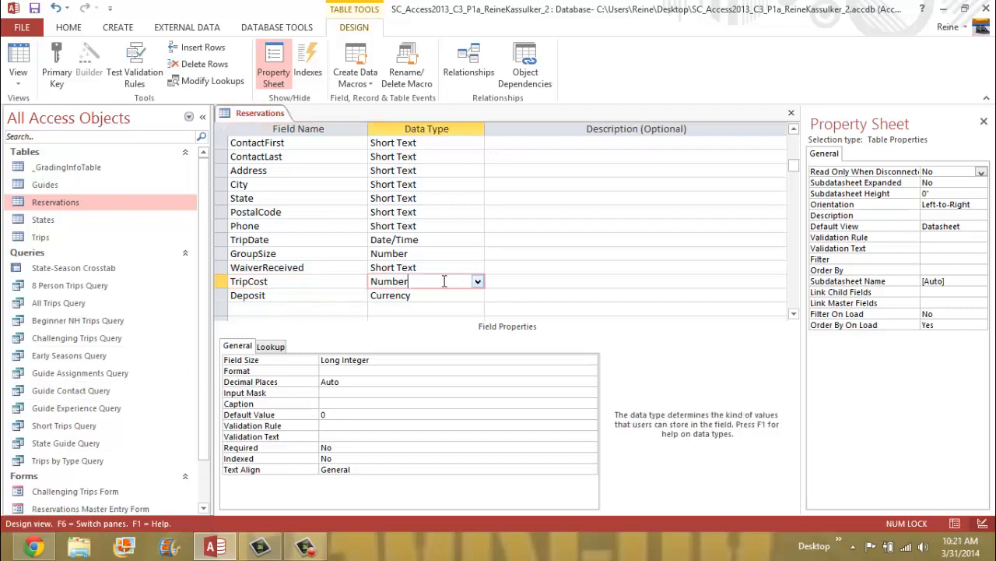
click(477, 281)
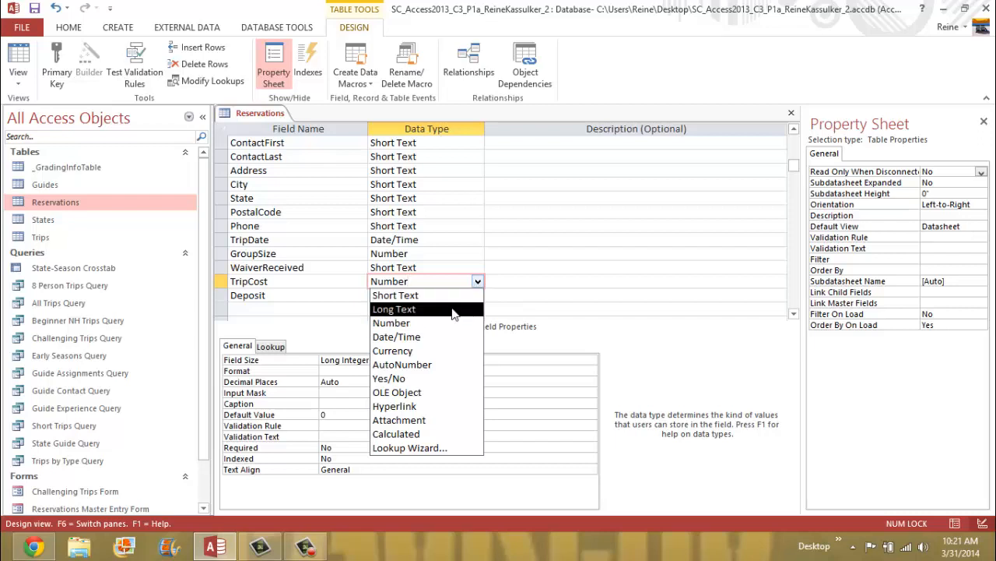
click(446, 351)
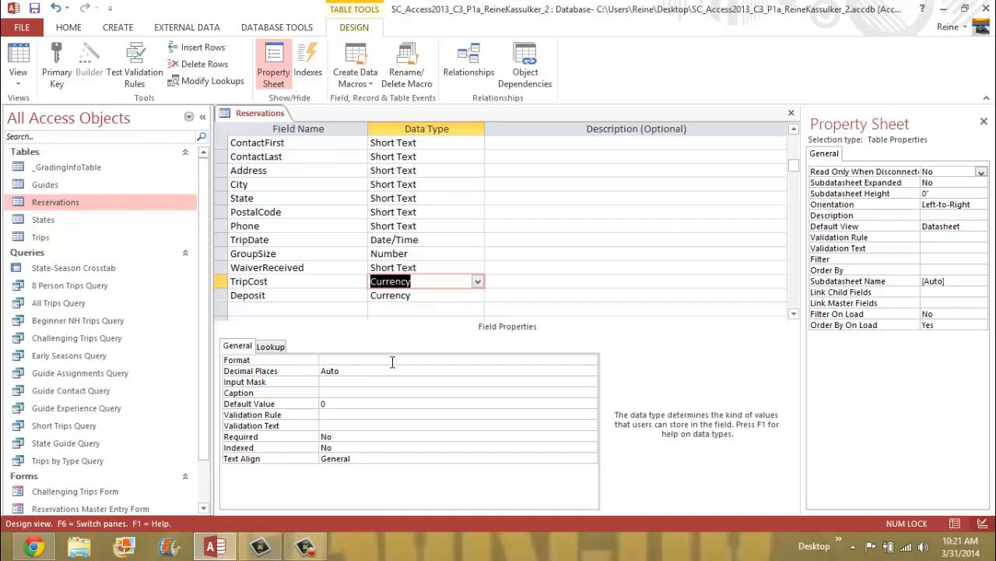
click(370, 371)
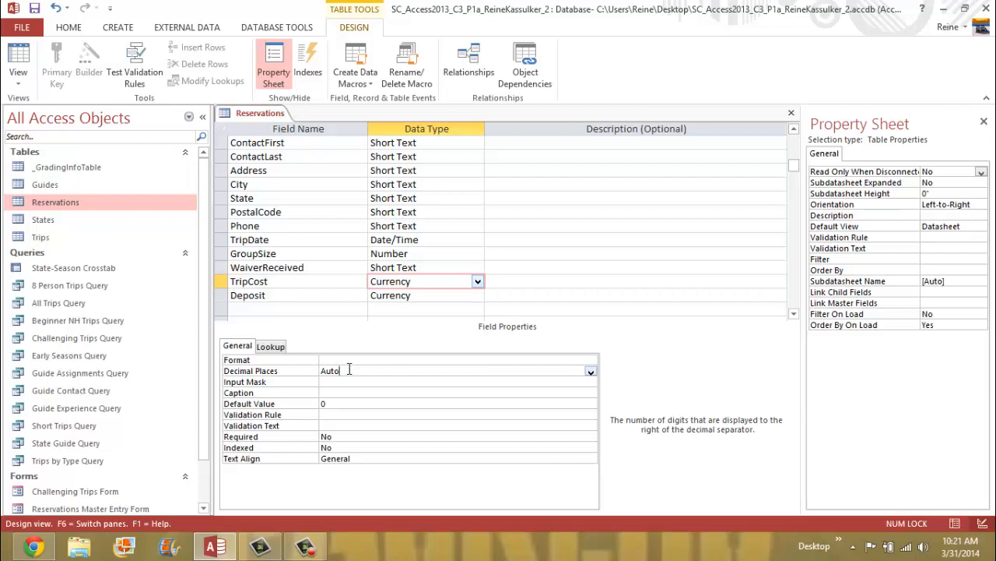
- Set TripCost's Decimal Places property to 0, correcting an initial choice of 2
click(591, 372)
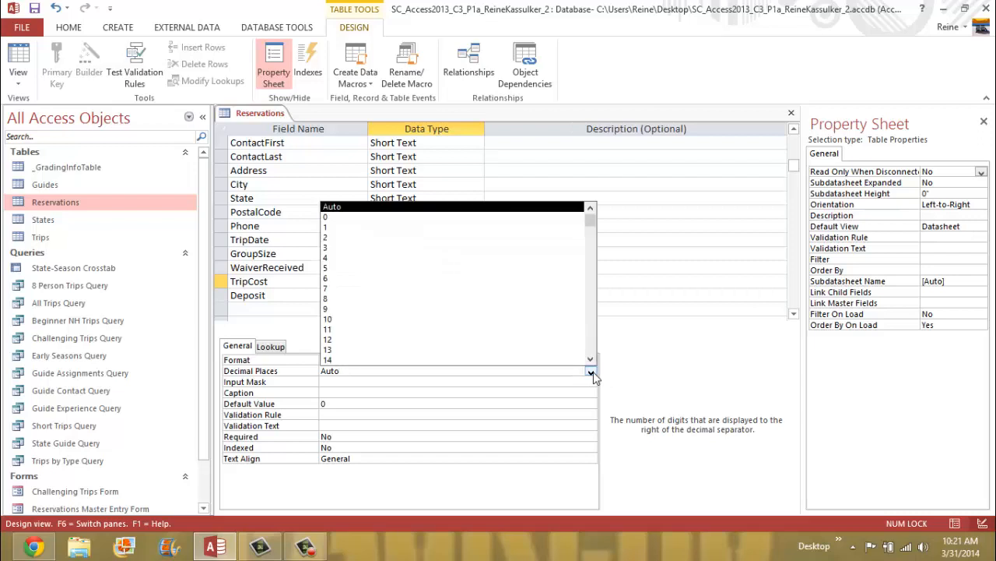
click(372, 238)
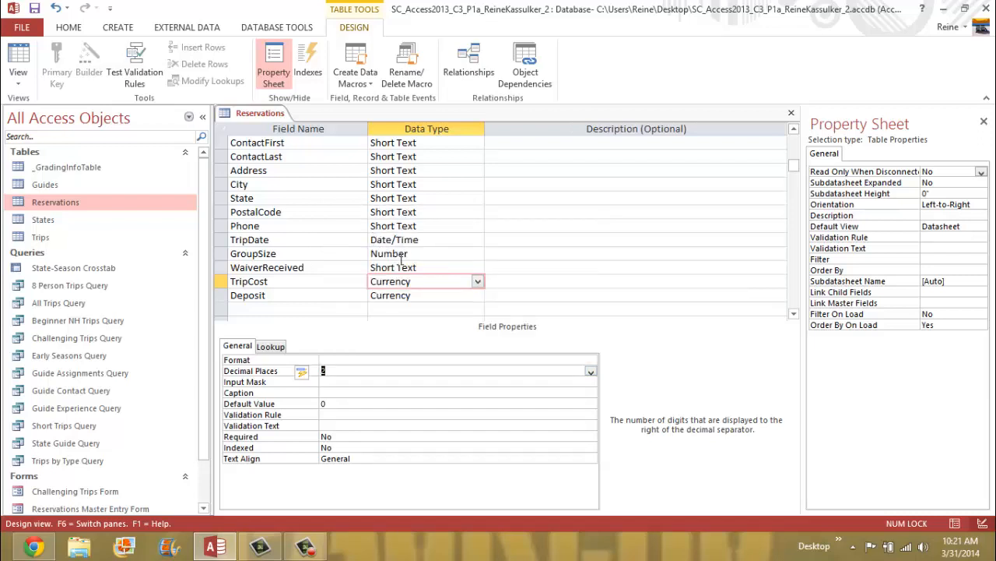
click(590, 373)
click(352, 205)
key(Return)
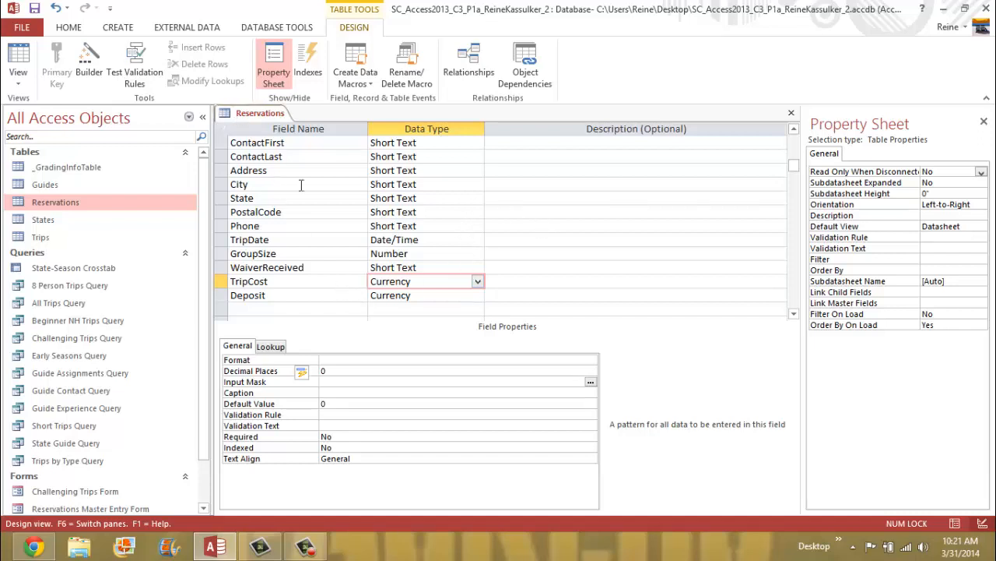
click(294, 299)
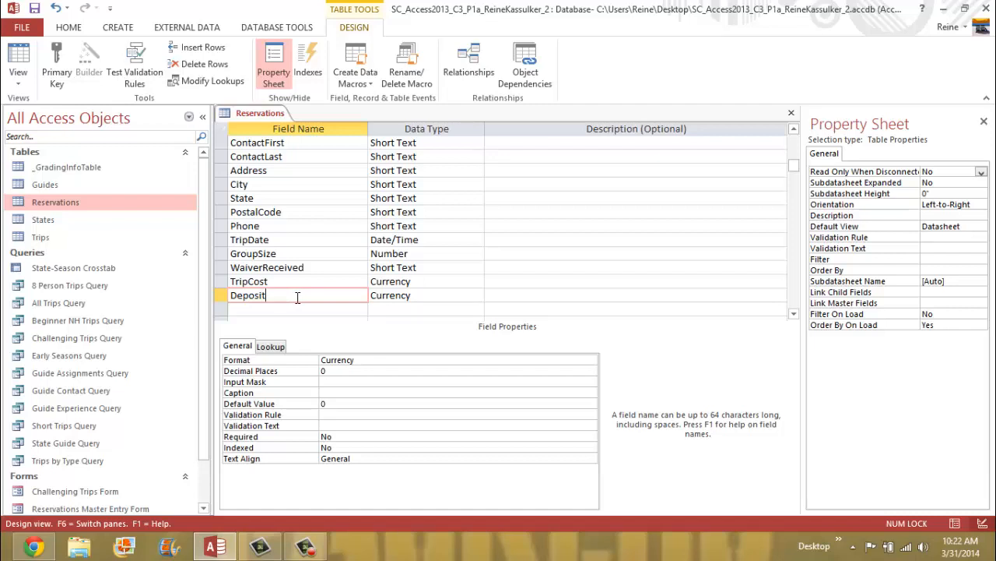
- Replace the Deposit field's default value of 0 with 100
click(333, 403)
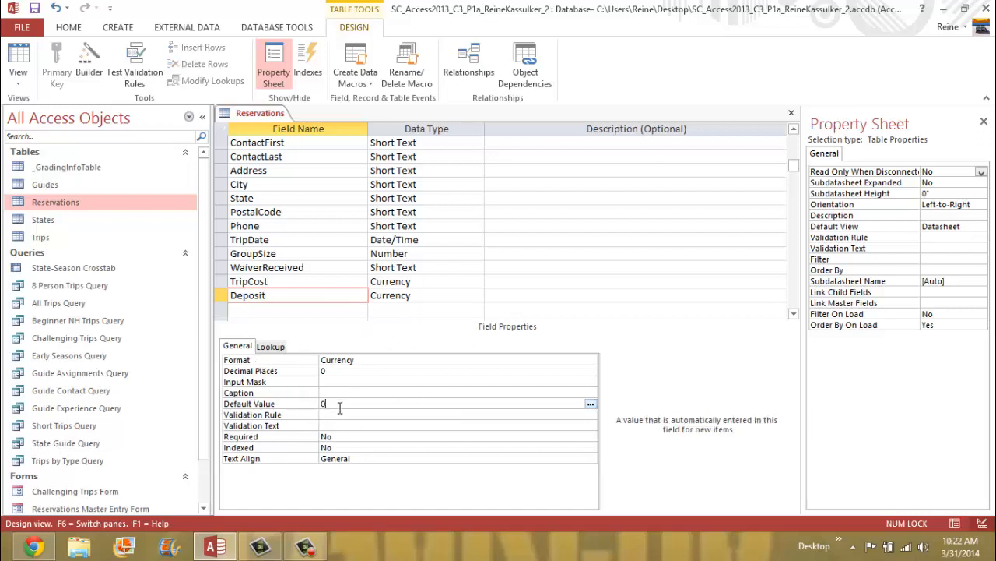
key(BackSpace)
text(100)
click(330, 414)
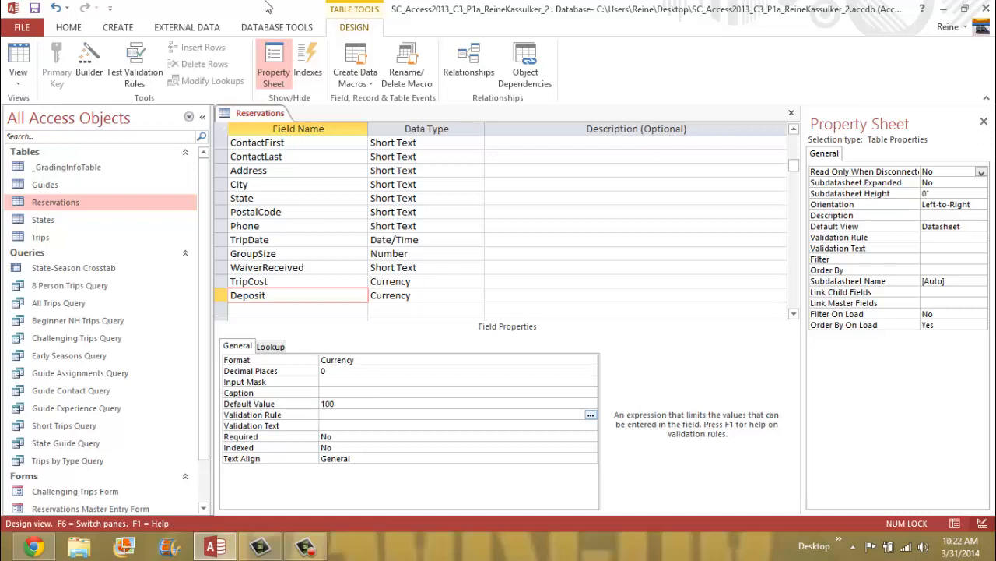
- Save the Reservations table design, accepting the data-loss and data-integrity warnings
right_click(274, 115)
click(314, 126)
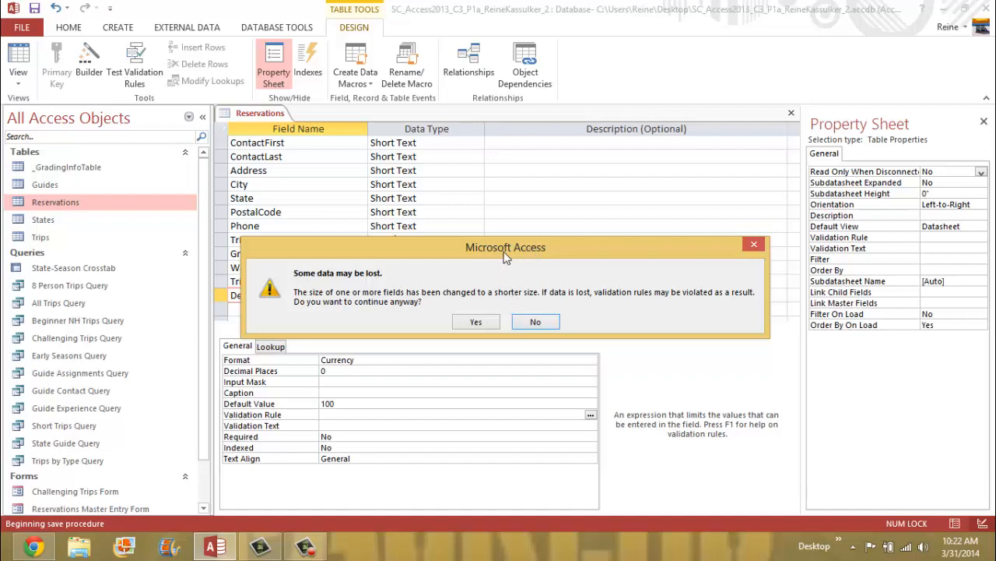
drag(504, 255, 469, 221)
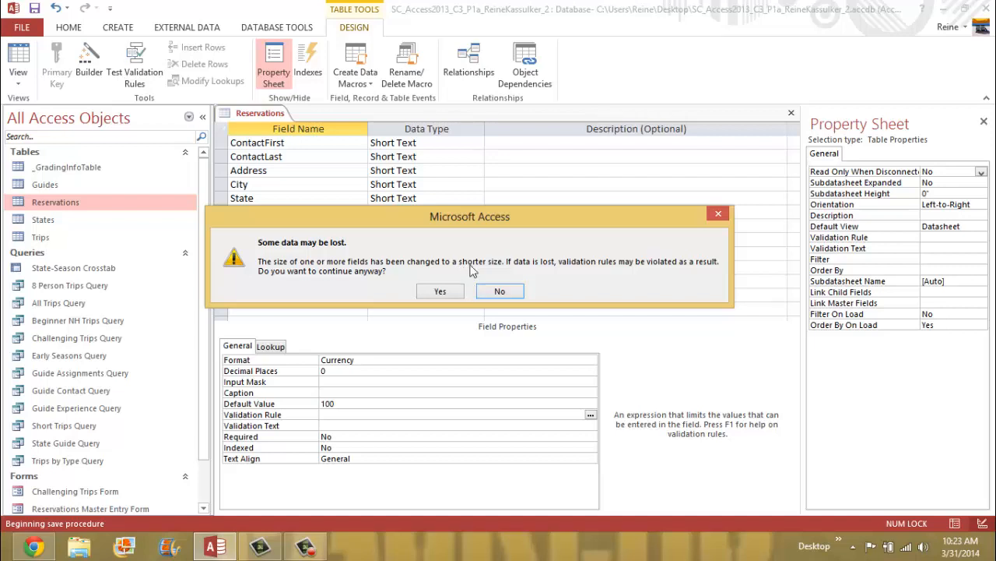
click(448, 294)
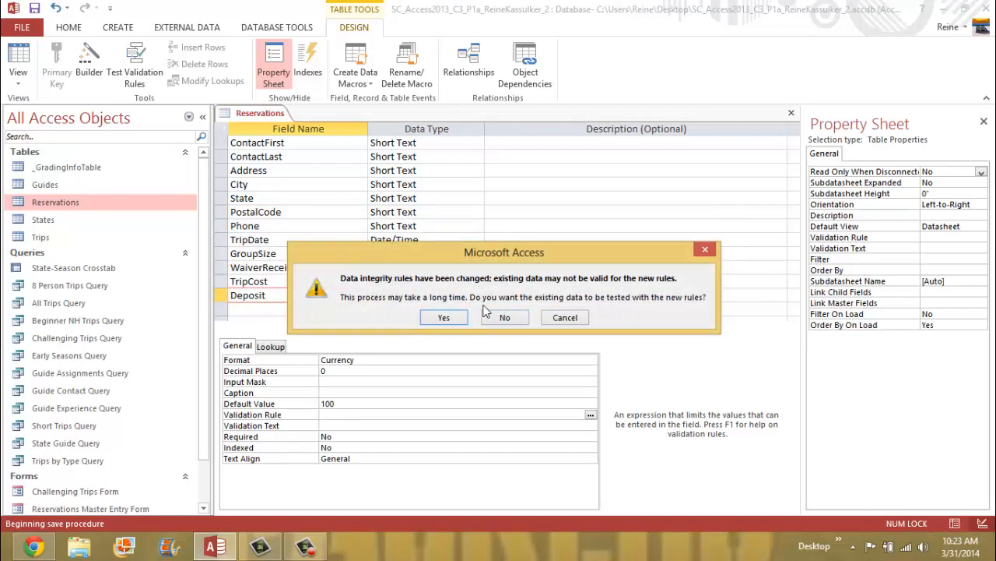
click(458, 315)
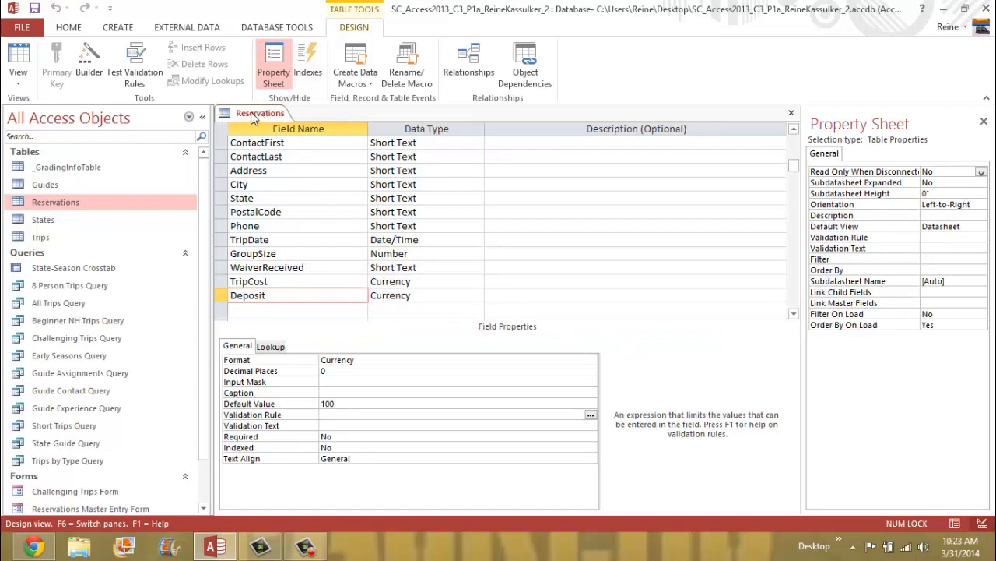
- Close the Reservations Design view and reopen the table in Datasheet view
right_click(251, 114)
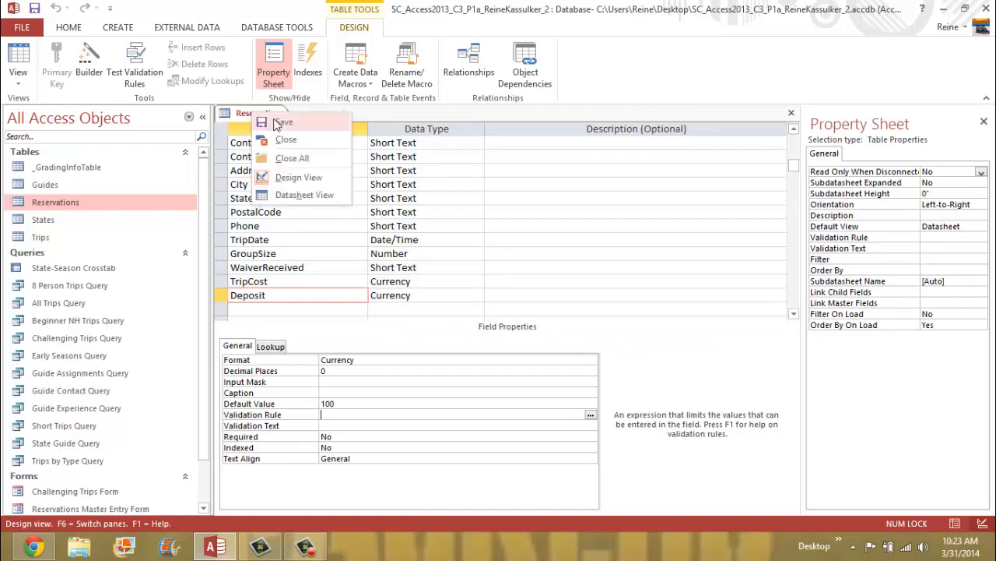
click(312, 143)
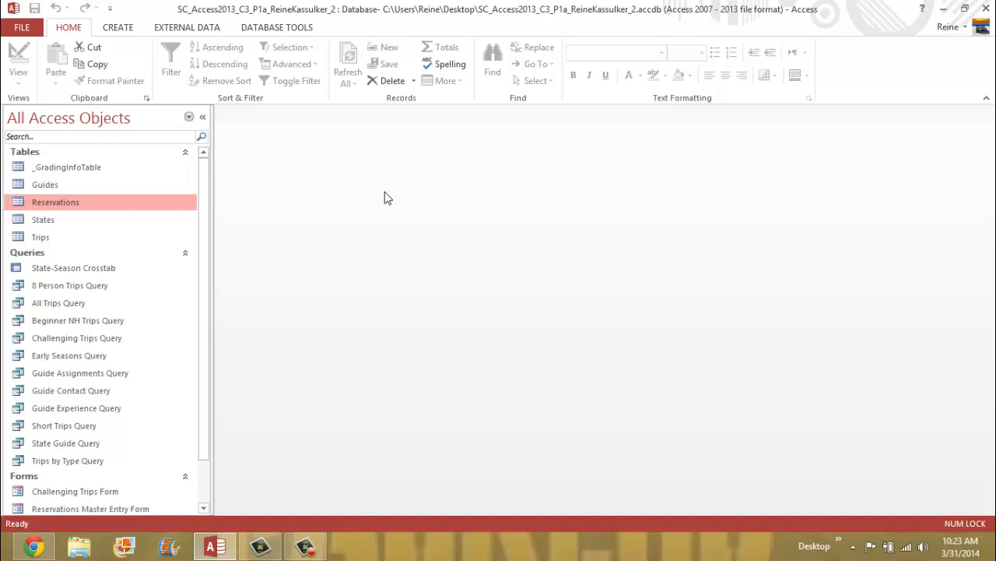
right_click(152, 212)
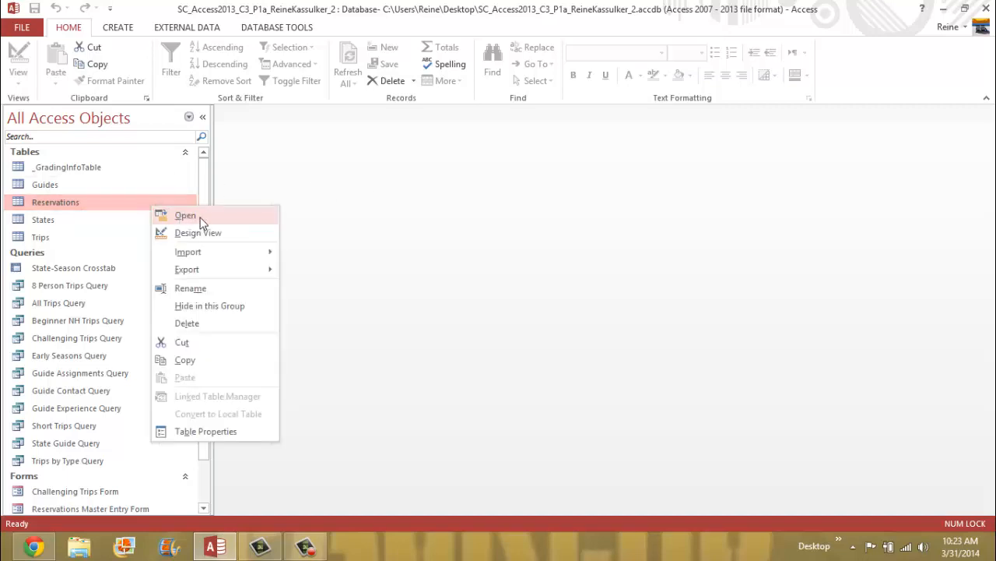
click(201, 222)
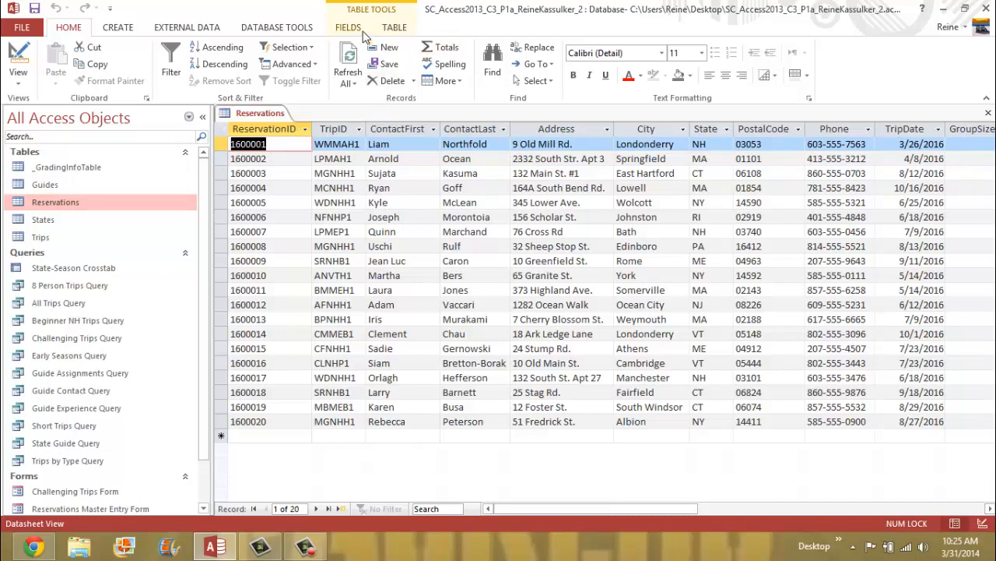
- Turn on Totals to add a Total row under the 20 Reservations records
click(452, 50)
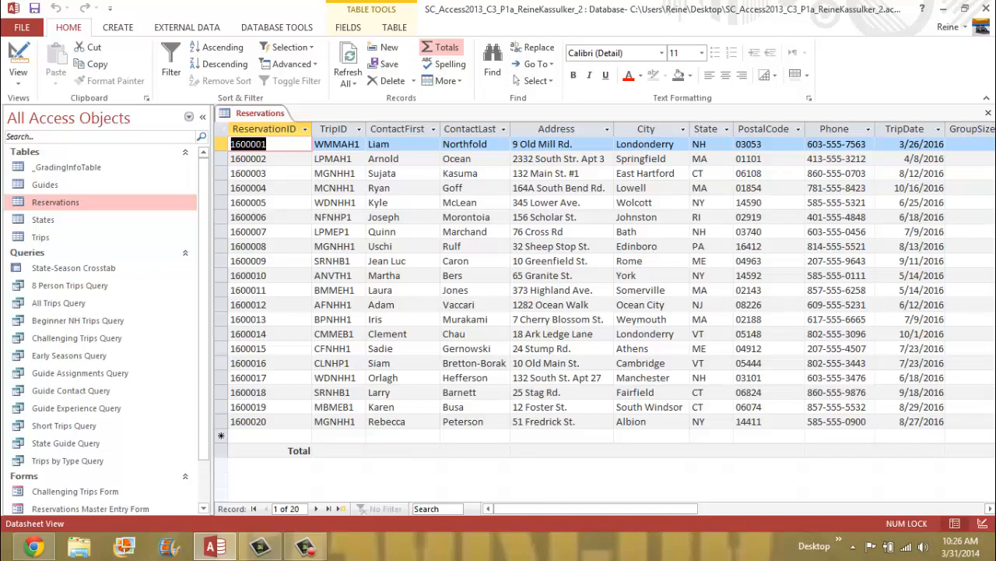
- Set the Deposit column's Total row cell to Sum, showing $9,070
mouse_move(995, 560)
click(989, 508)
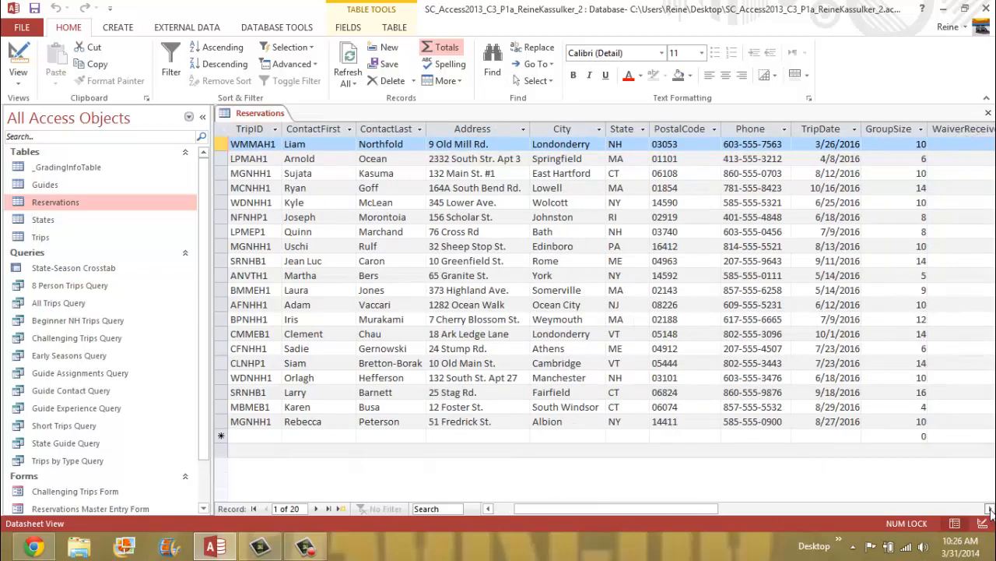
click(990, 509)
click(989, 508)
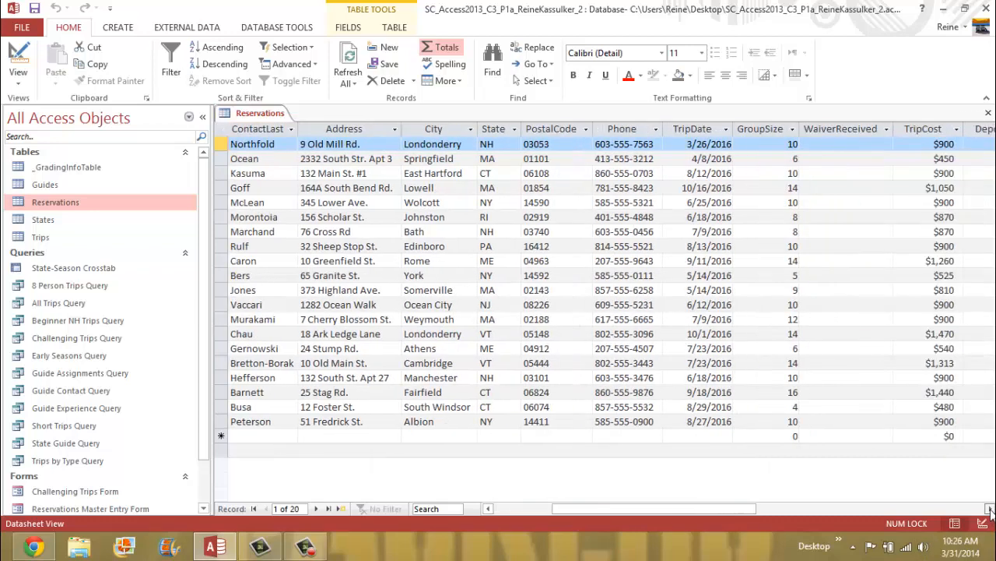
click(989, 509)
click(990, 508)
click(990, 508)
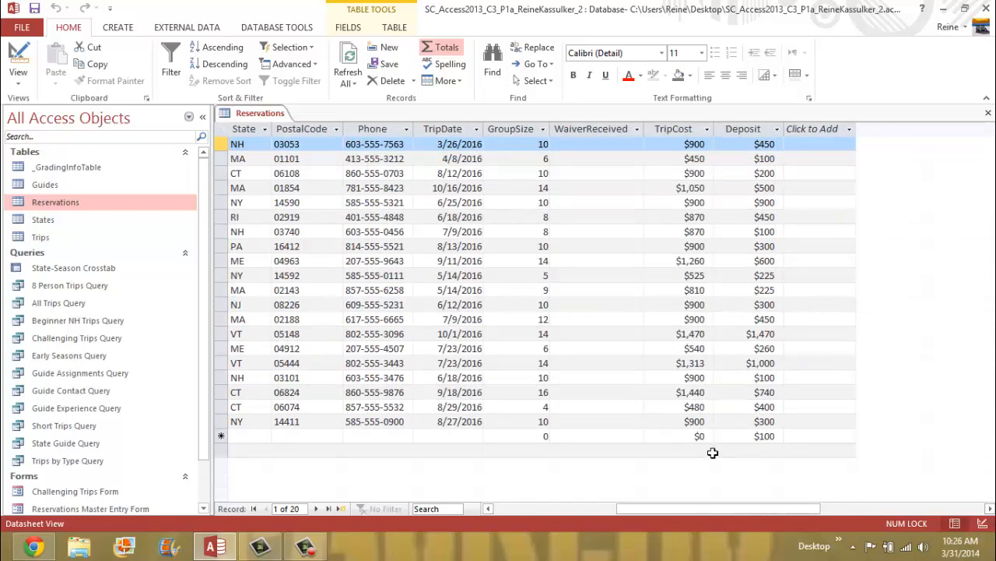
mouse_move(802, 506)
mouse_down()
mouse_move(633, 516)
mouse_move(793, 515)
mouse_up()
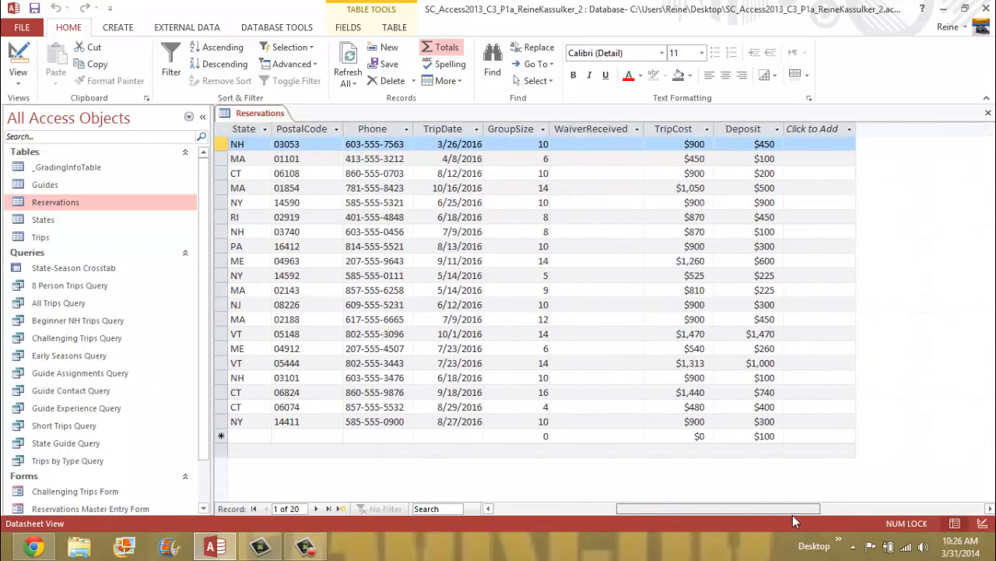
click(757, 451)
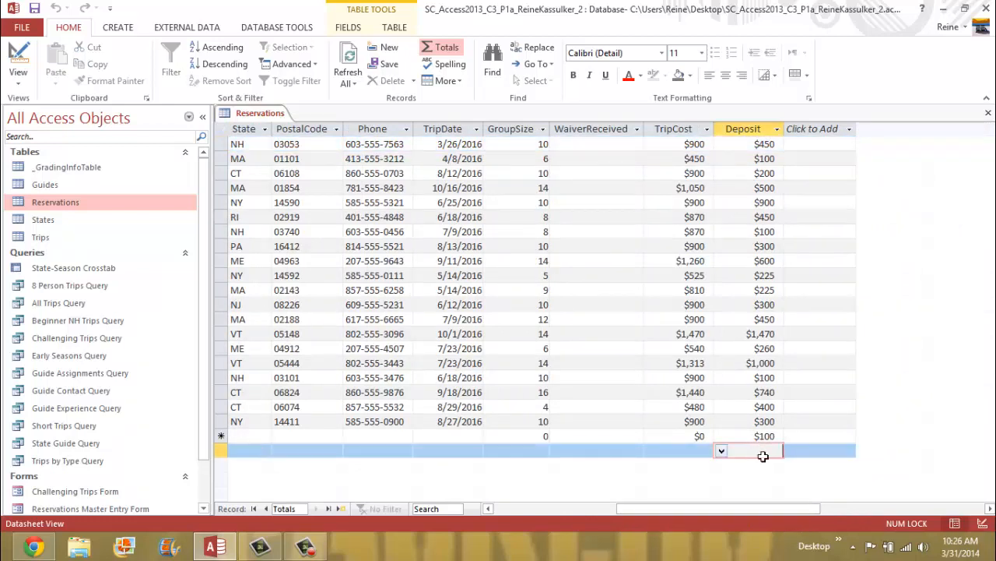
click(721, 452)
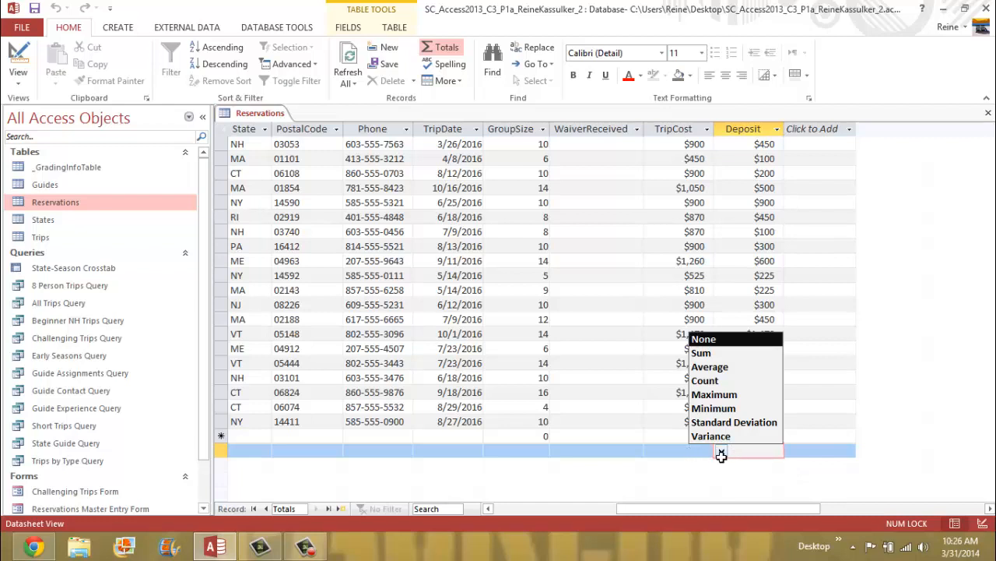
click(710, 355)
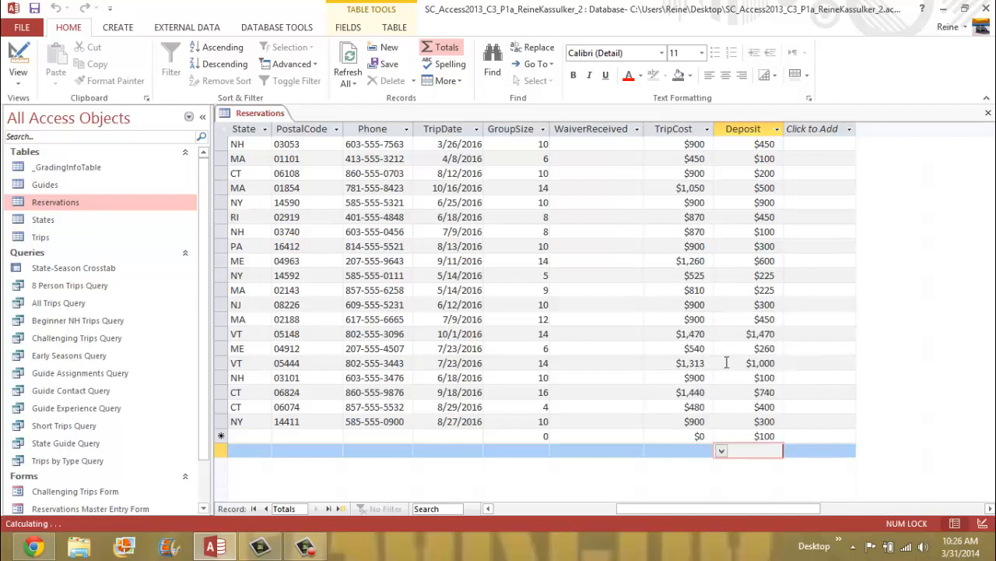
click(808, 448)
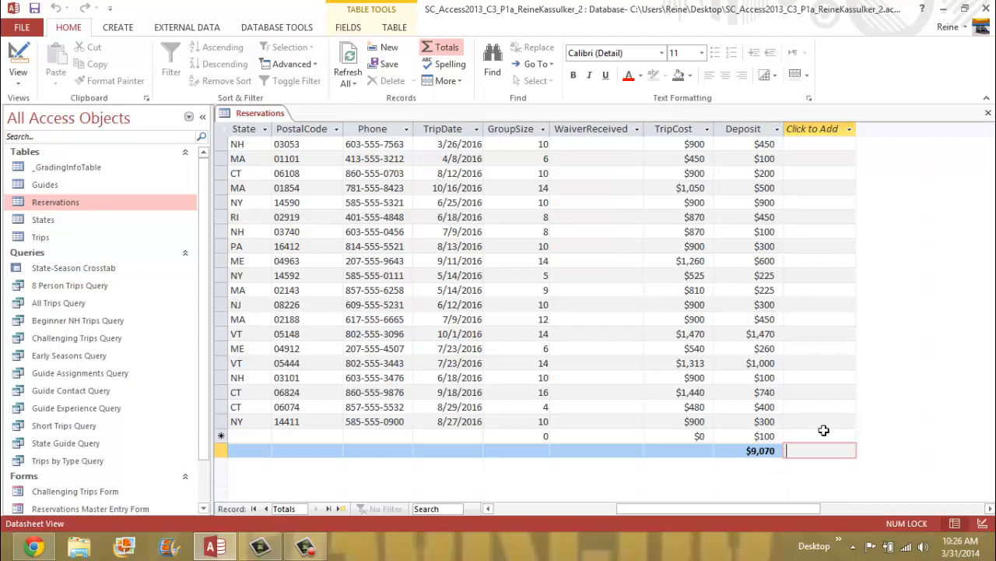
right_click(259, 117)
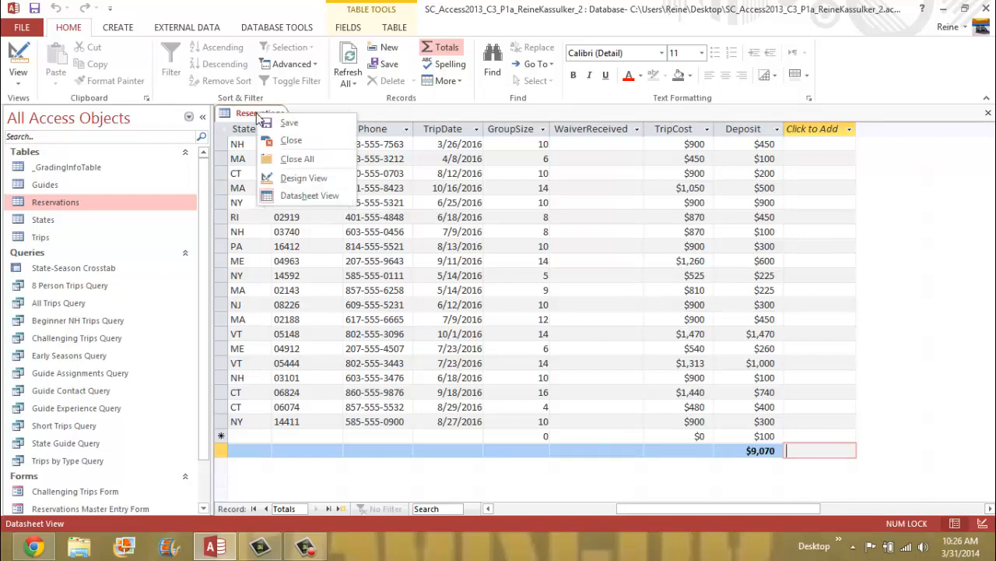
- Save the Reservations datasheet and close it
click(307, 131)
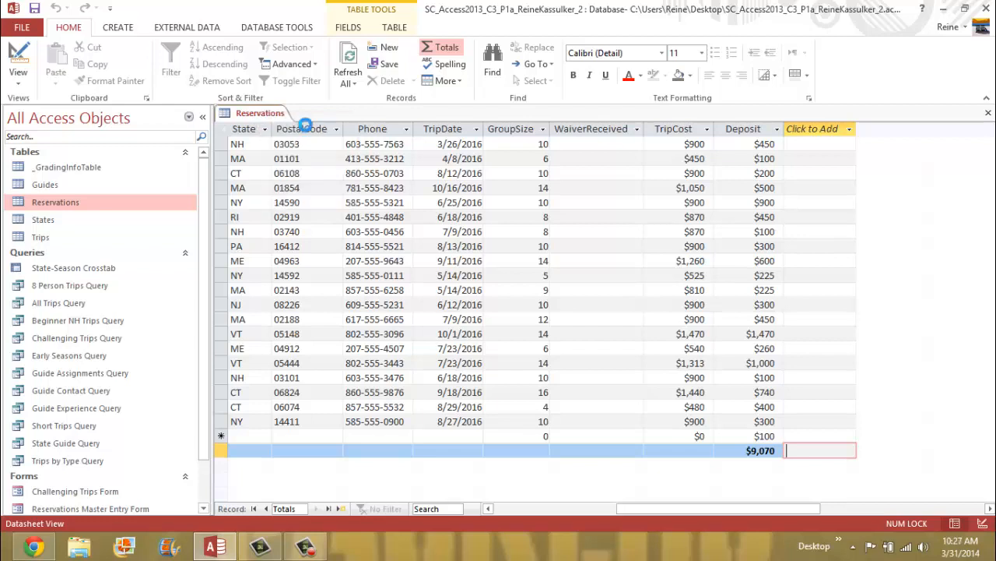
right_click(262, 116)
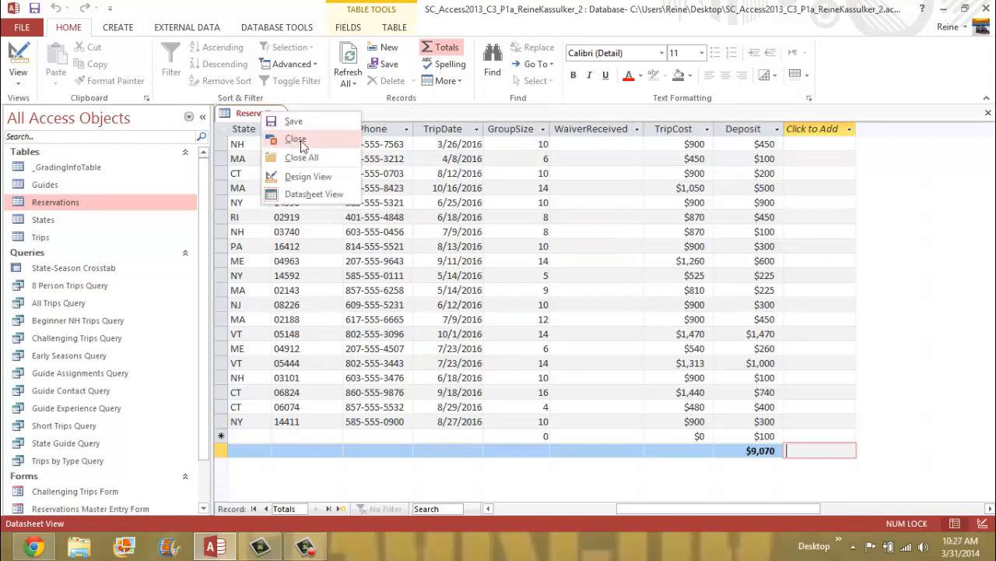
click(303, 141)
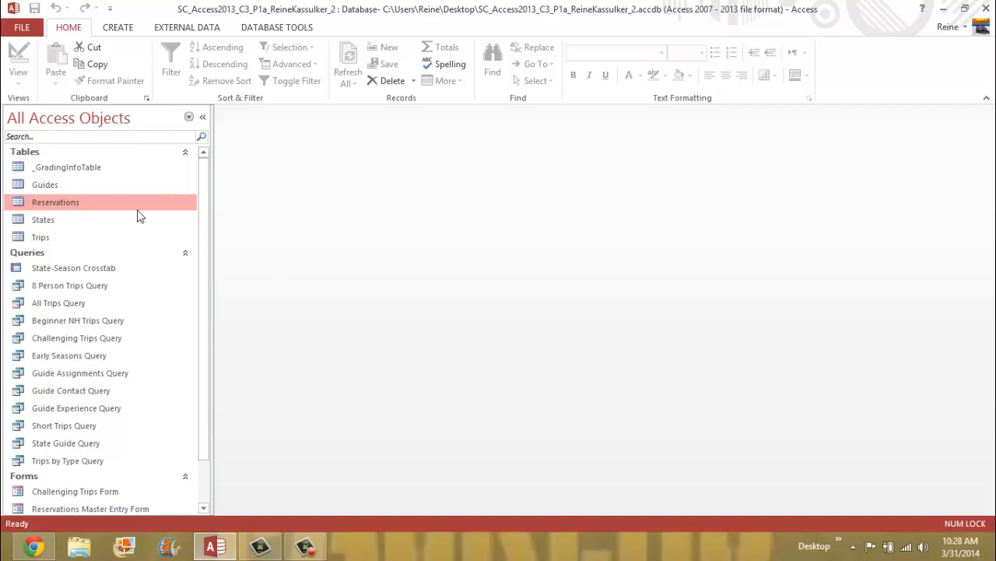
- Collapse the Queries group in the navigation pane and show the Create ribbon commands
click(31, 254)
right_click(33, 255)
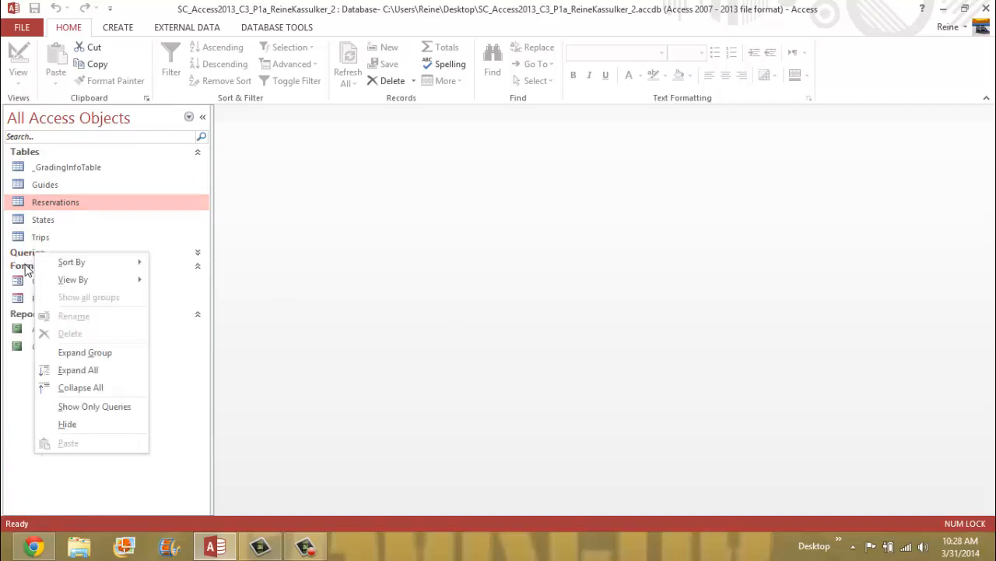
click(26, 267)
click(26, 267)
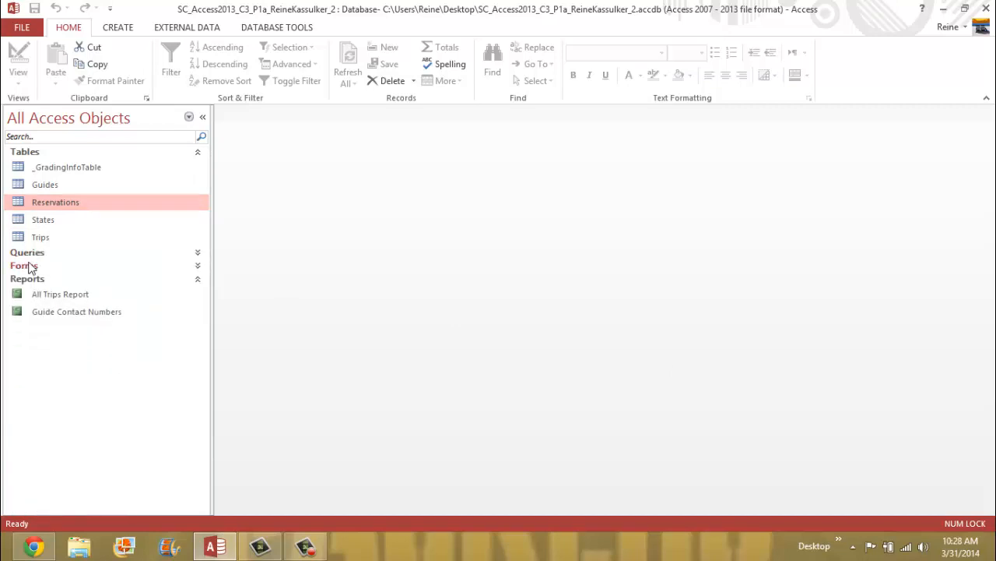
click(31, 266)
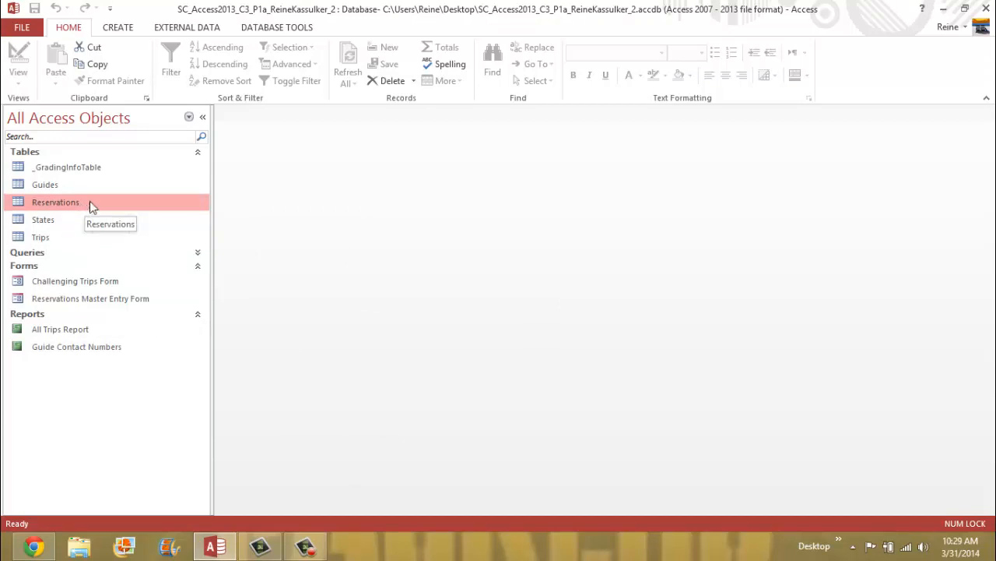
click(117, 28)
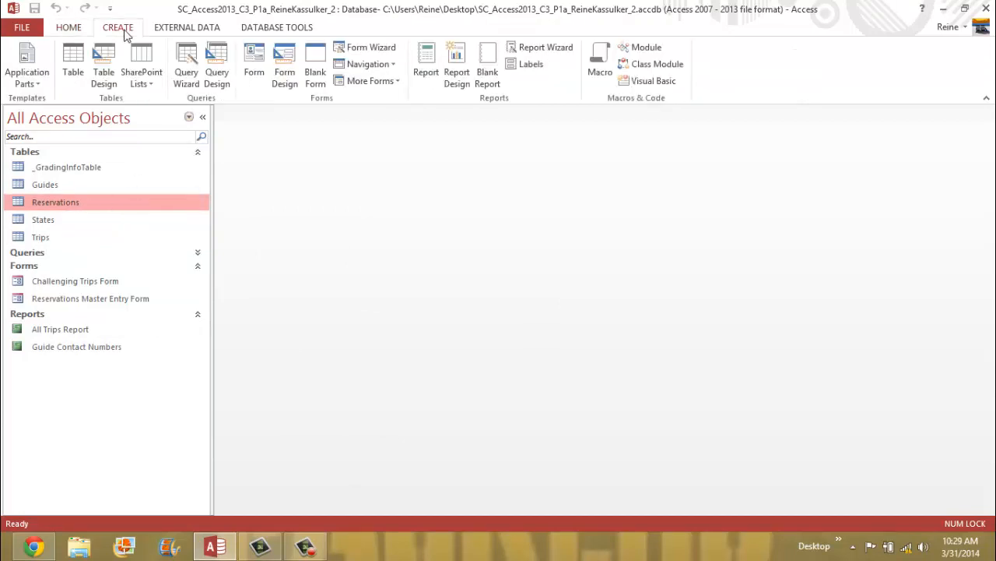
- Start a new Query Design, Query1, with the Reservations table added as its source
click(224, 83)
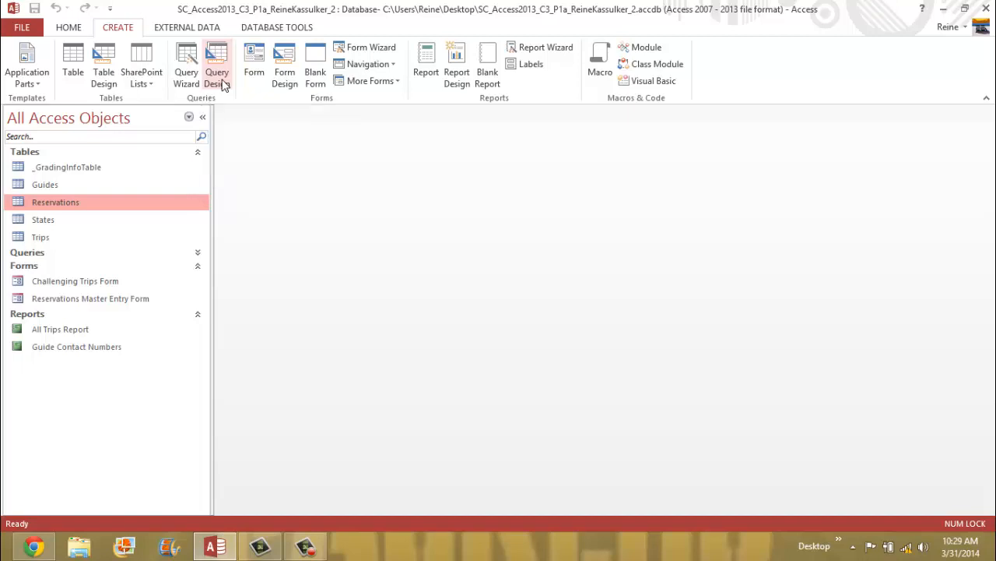
click(224, 83)
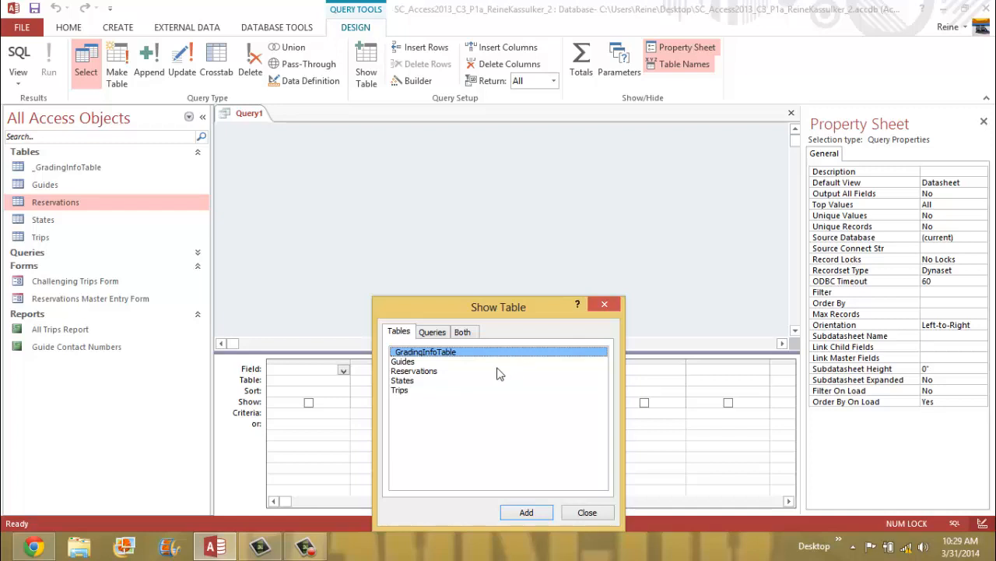
click(421, 371)
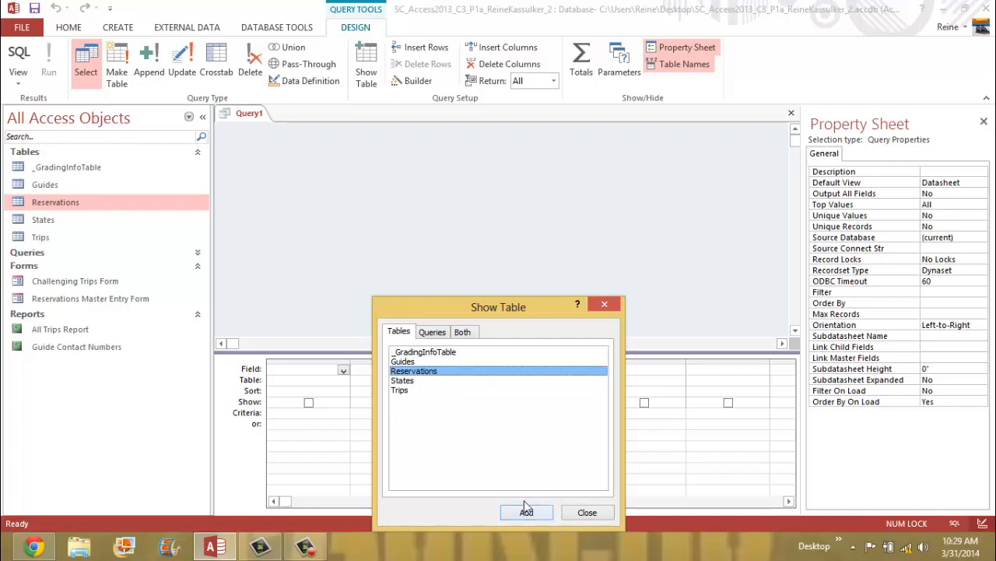
double_click(434, 374)
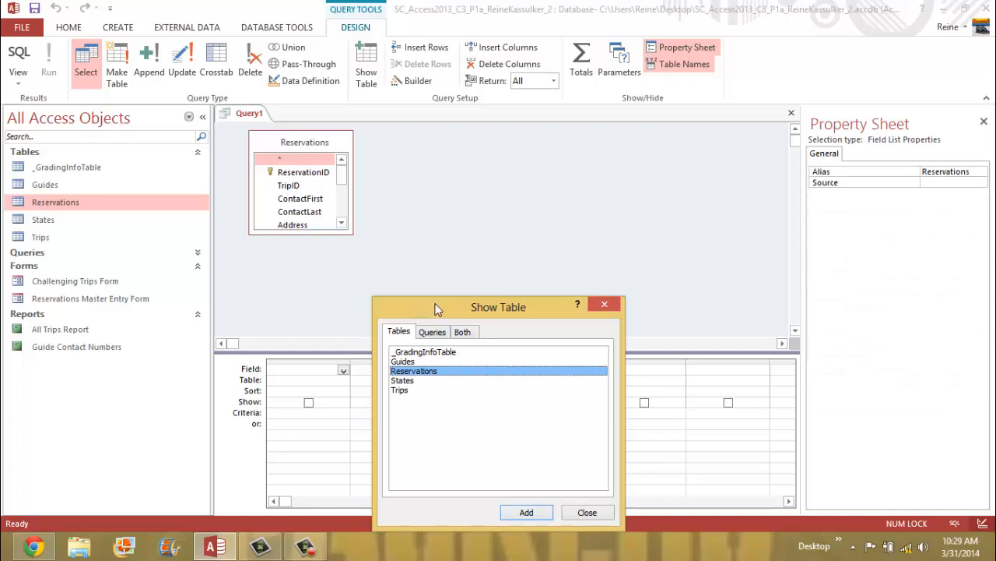
drag(432, 308, 381, 301)
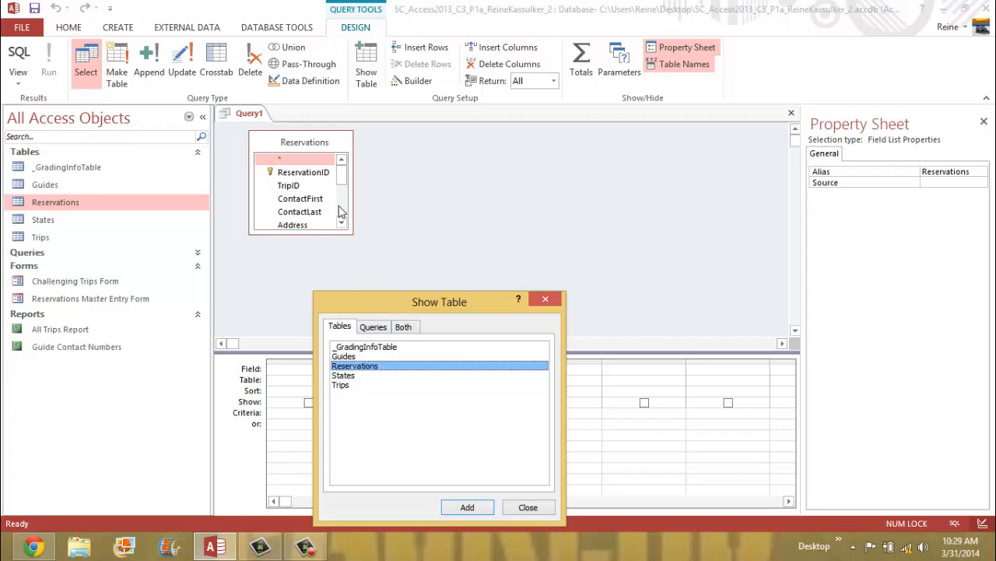
click(347, 176)
click(377, 330)
click(340, 327)
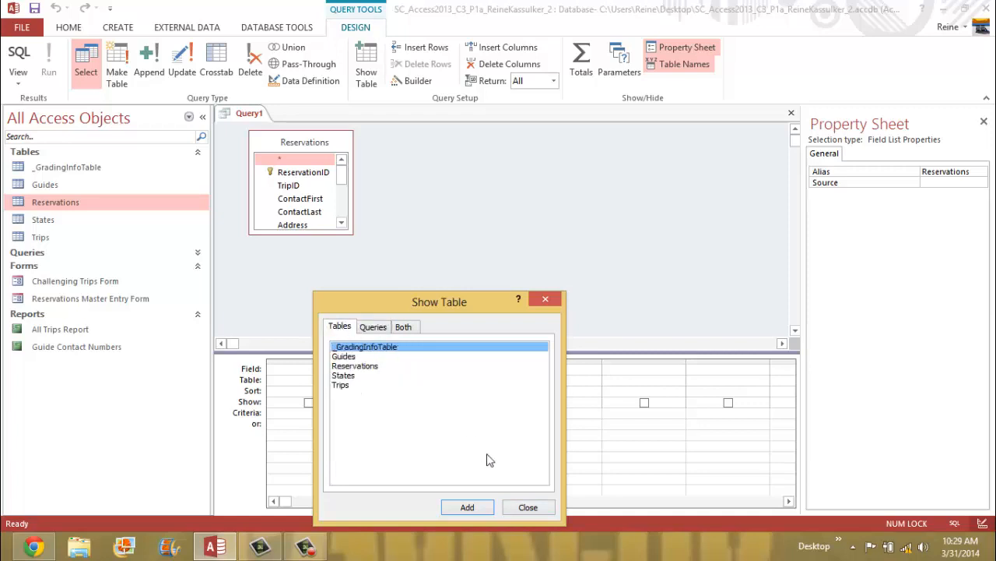
click(527, 506)
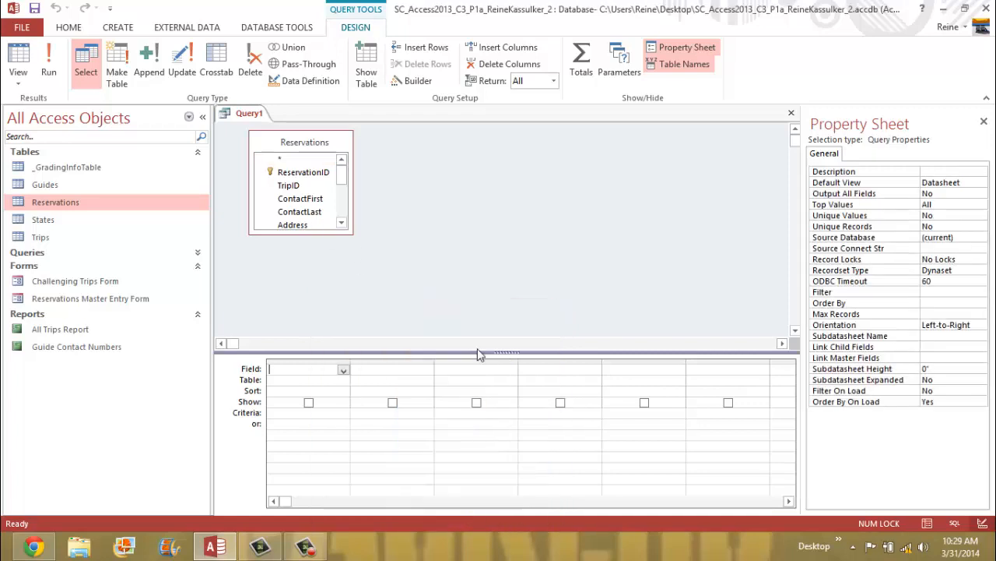
- Put Reservations' WaiverReceived field in the first query column with the criterion "No"
drag(340, 173, 335, 211)
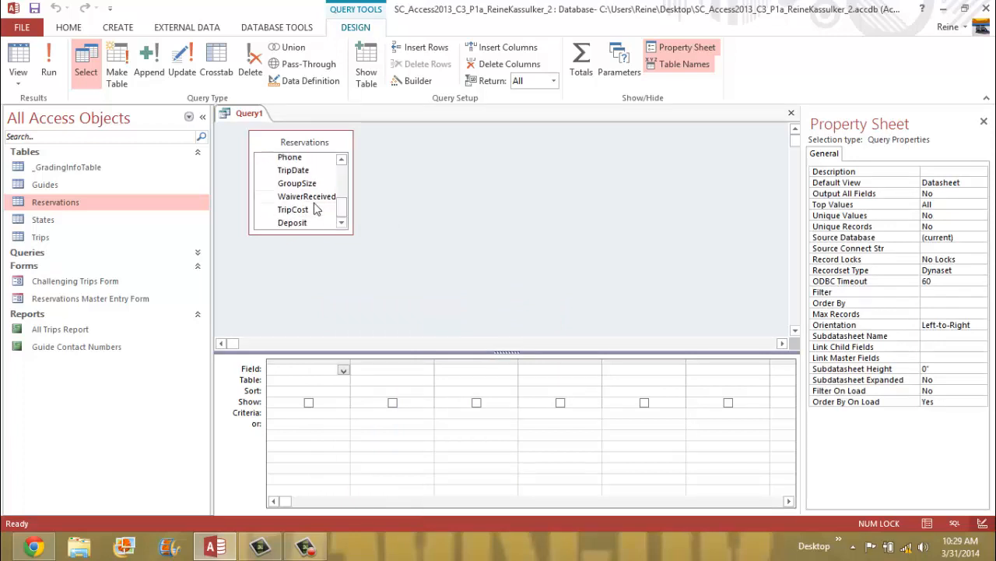
click(312, 202)
right_click(312, 203)
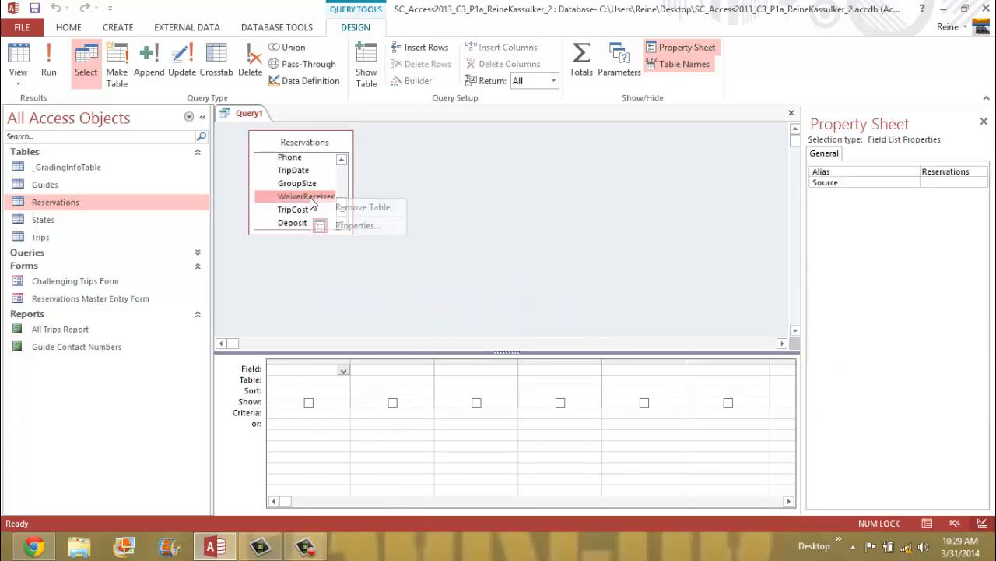
key(Escape)
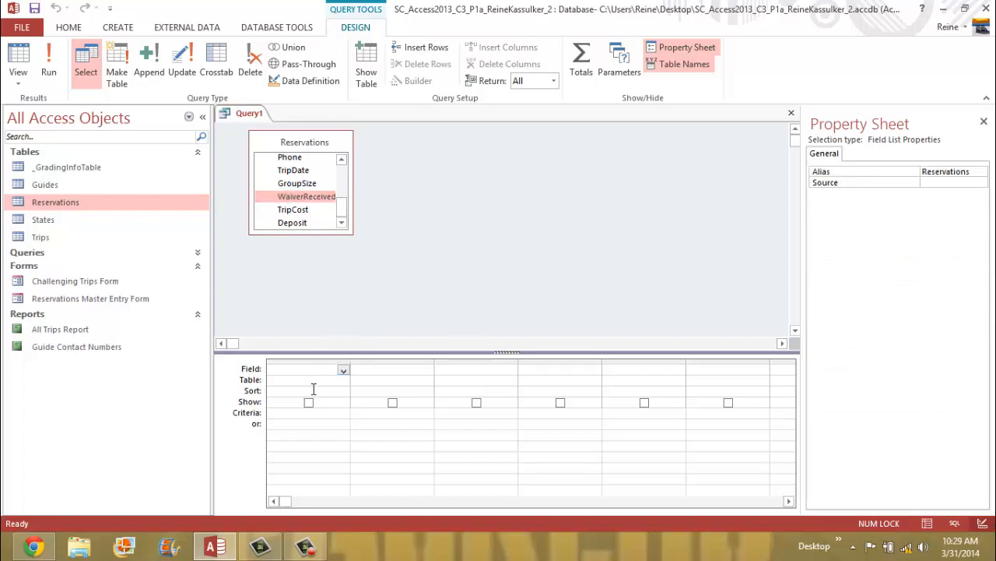
click(344, 370)
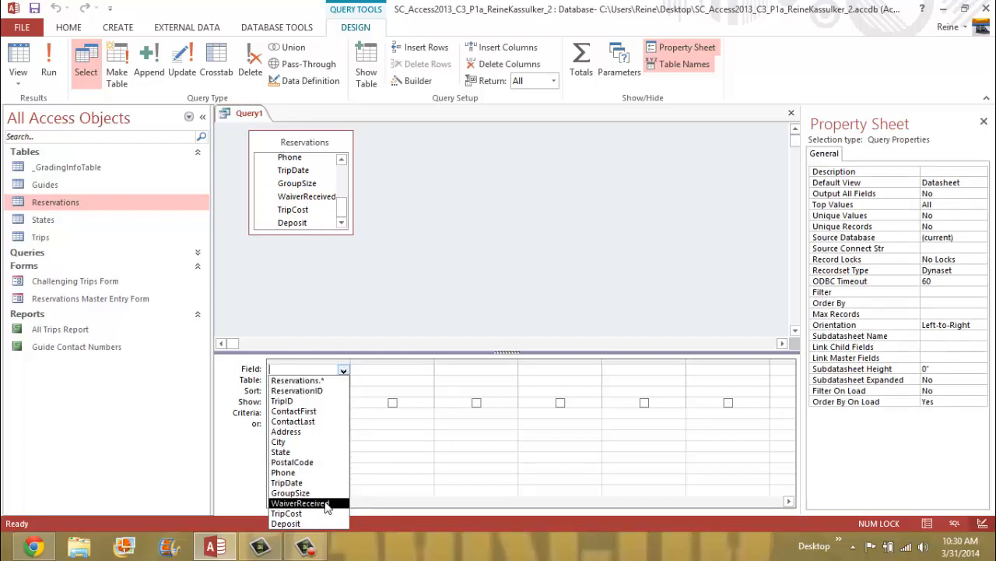
click(305, 503)
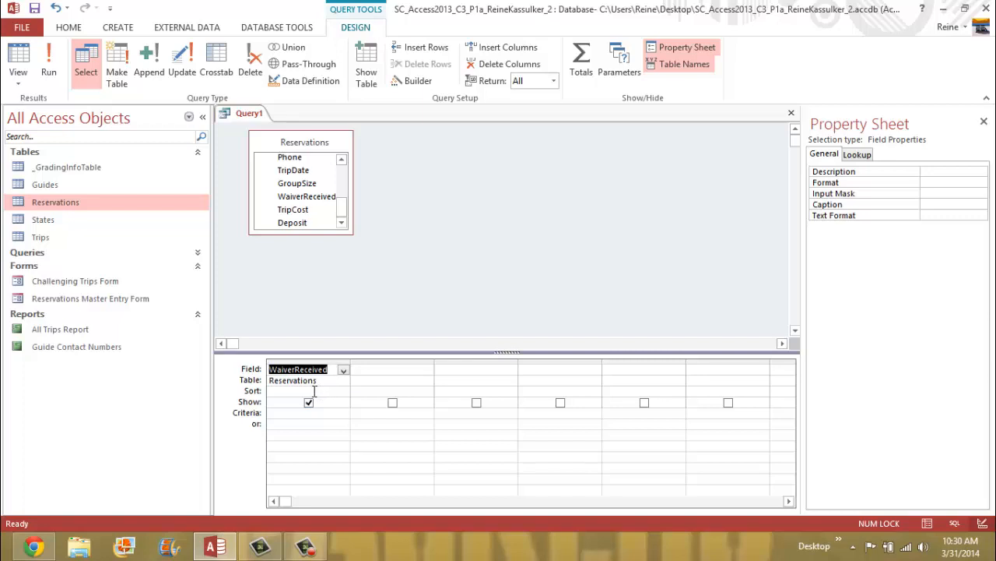
click(294, 411)
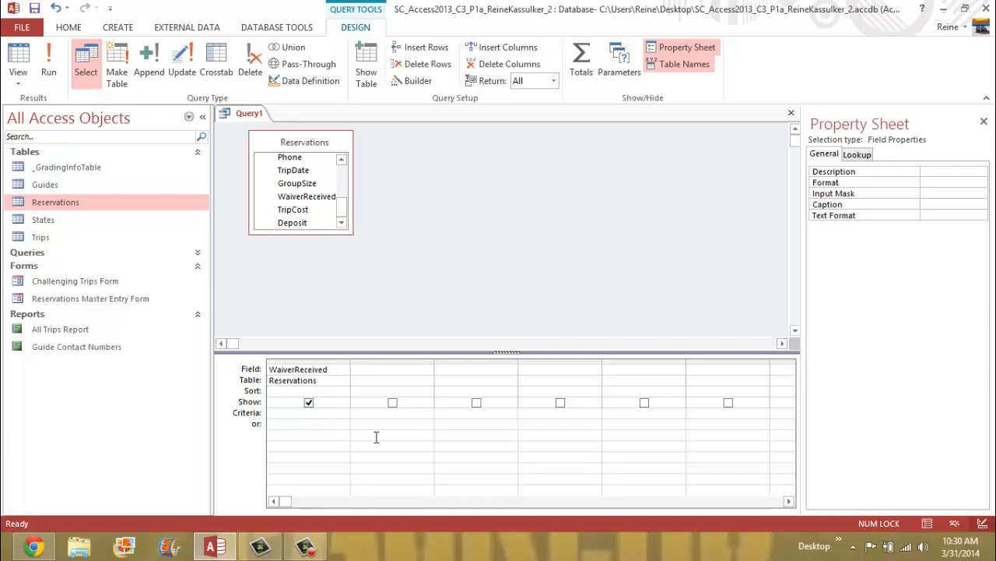
text(No)
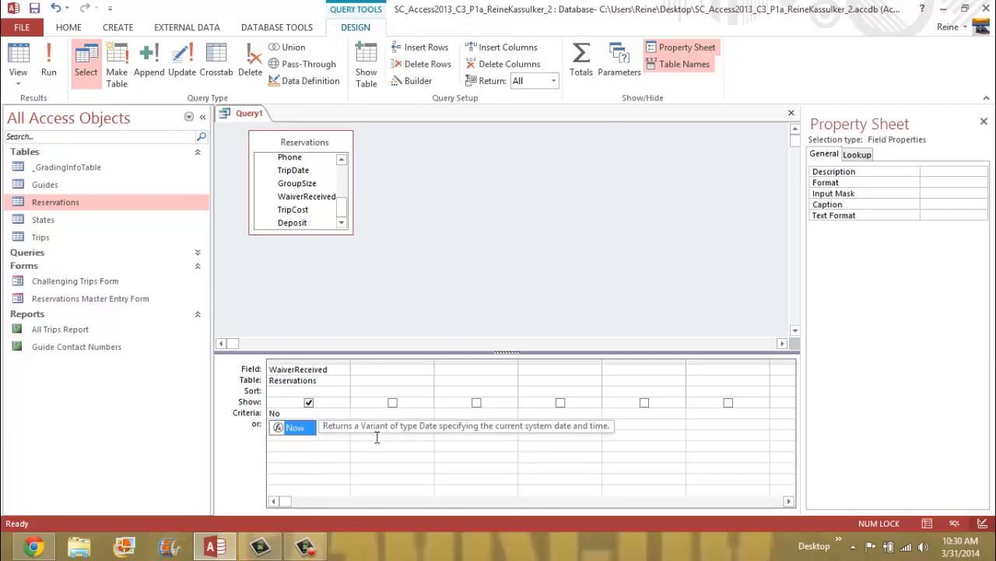
click(328, 473)
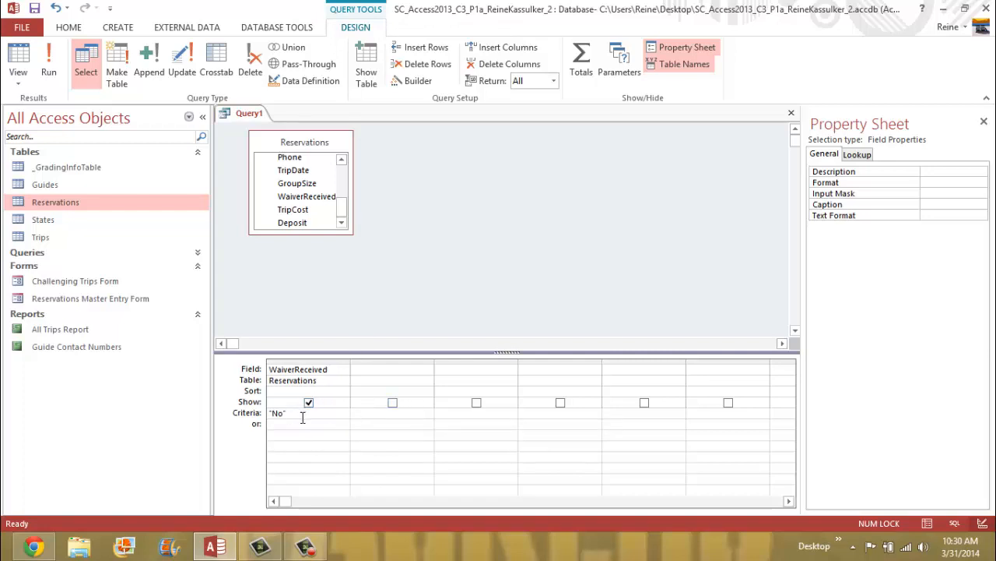
- Run the query and save it as 'Waiver Update Query'
click(51, 64)
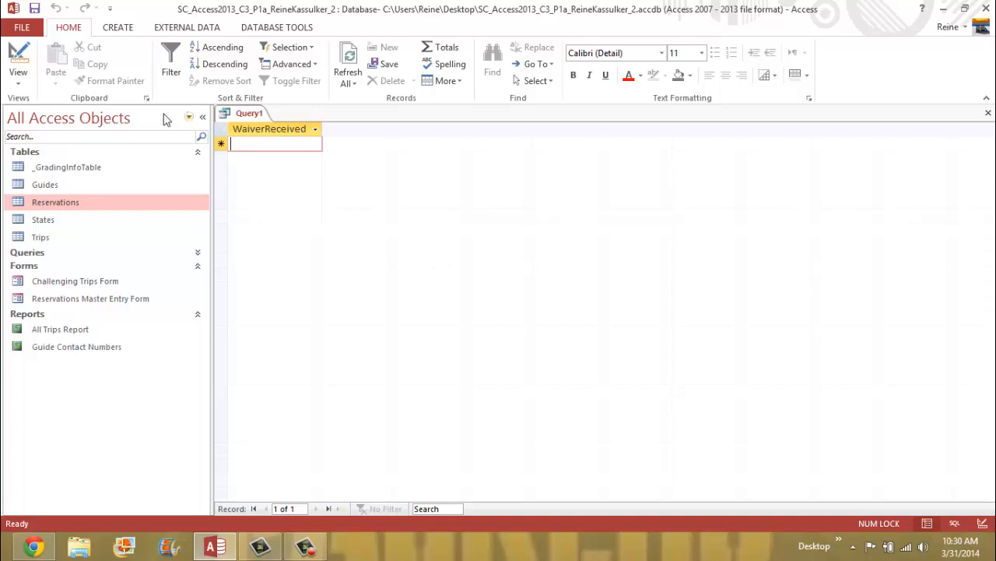
right_click(254, 118)
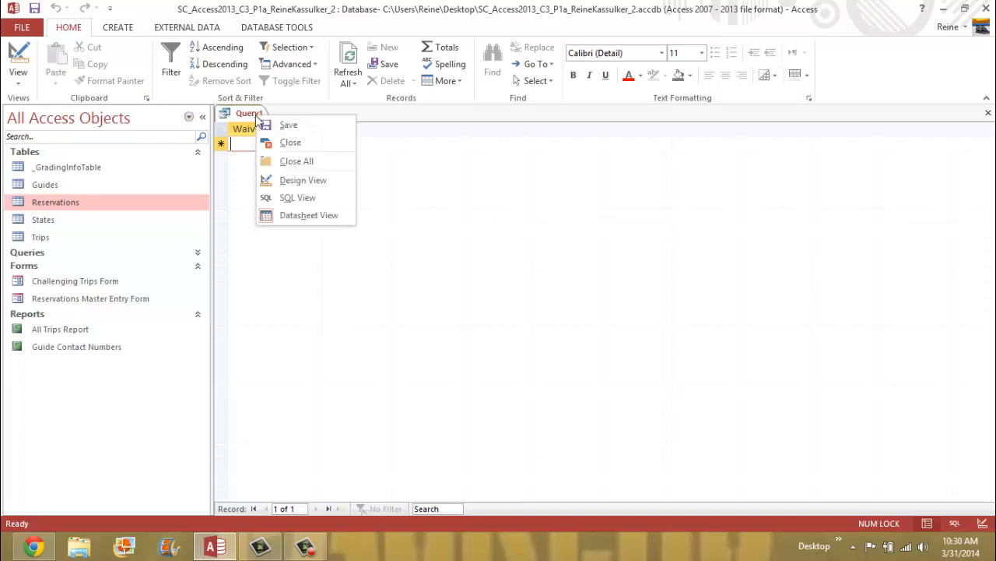
click(285, 124)
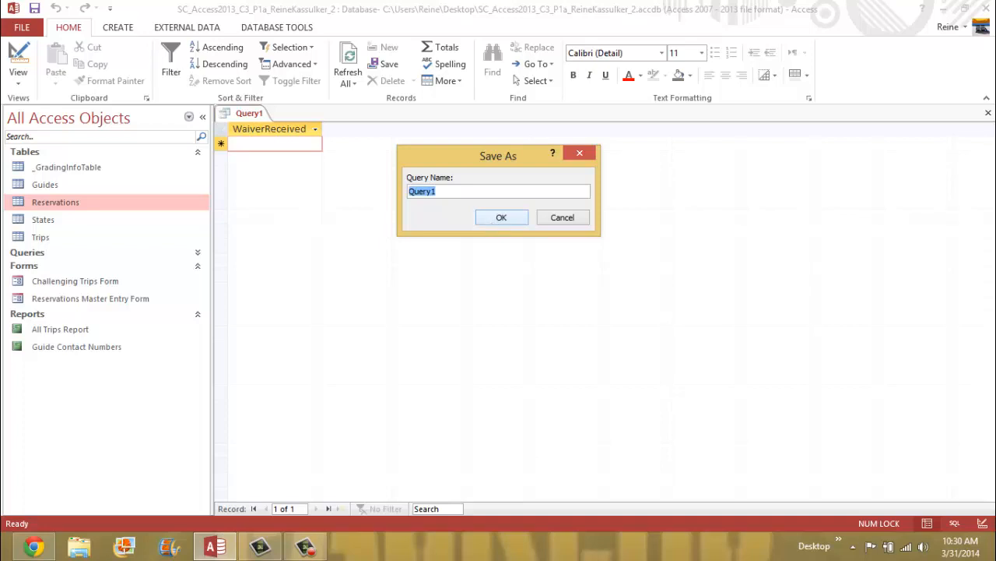
key(BackSpace)
text(Waiver Update Query)
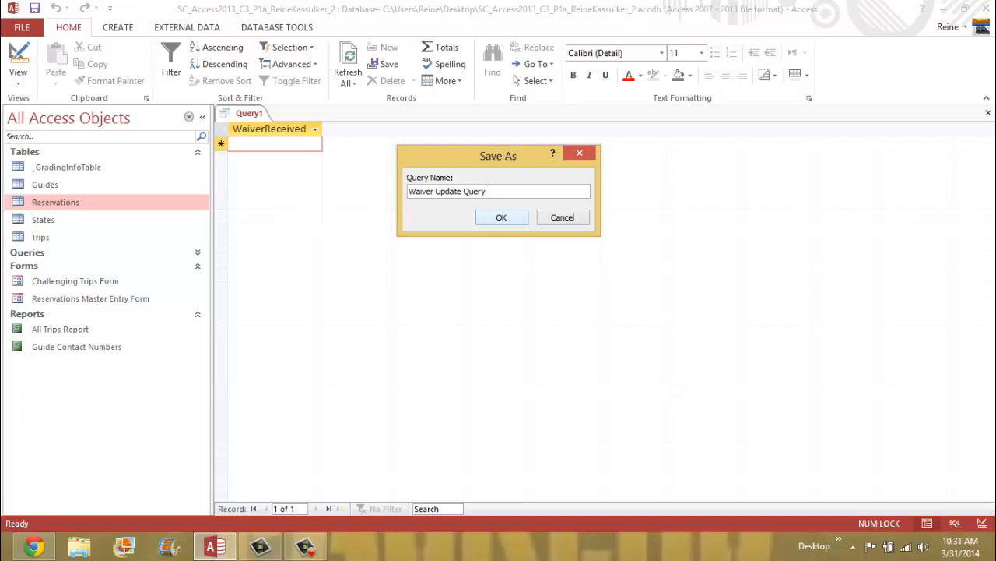
click(502, 218)
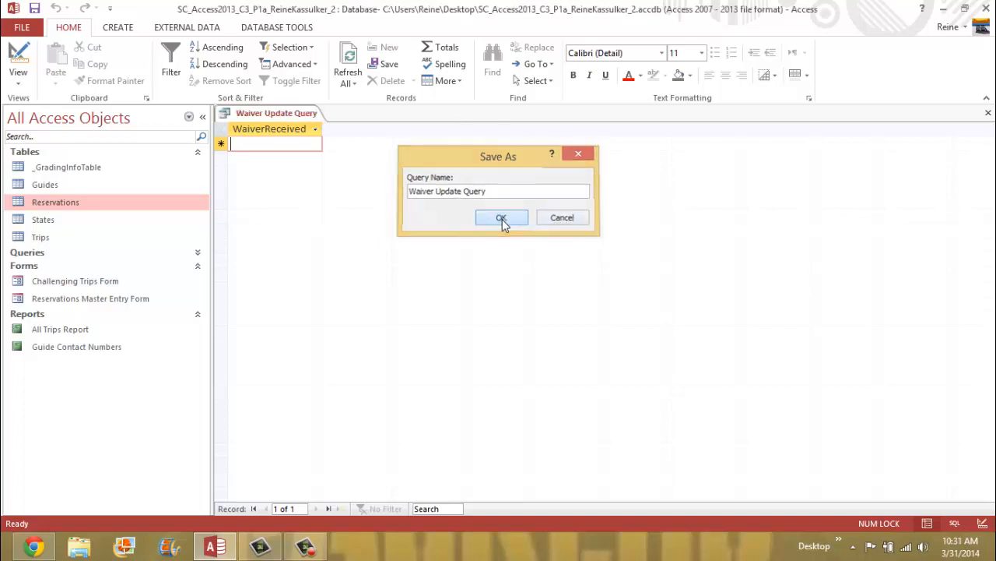
- Close the Waiver Update Query tab
right_click(307, 115)
click(322, 122)
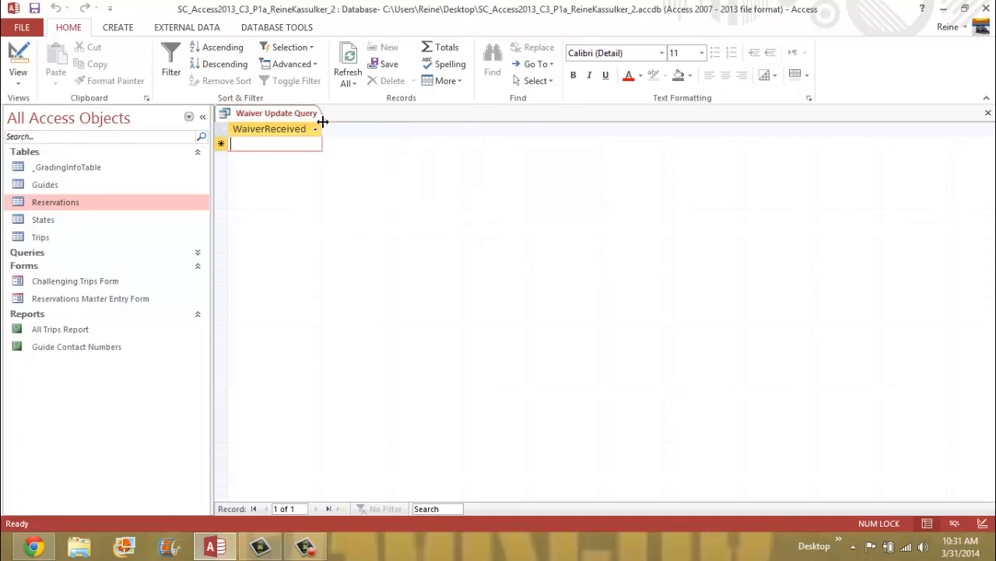
right_click(295, 116)
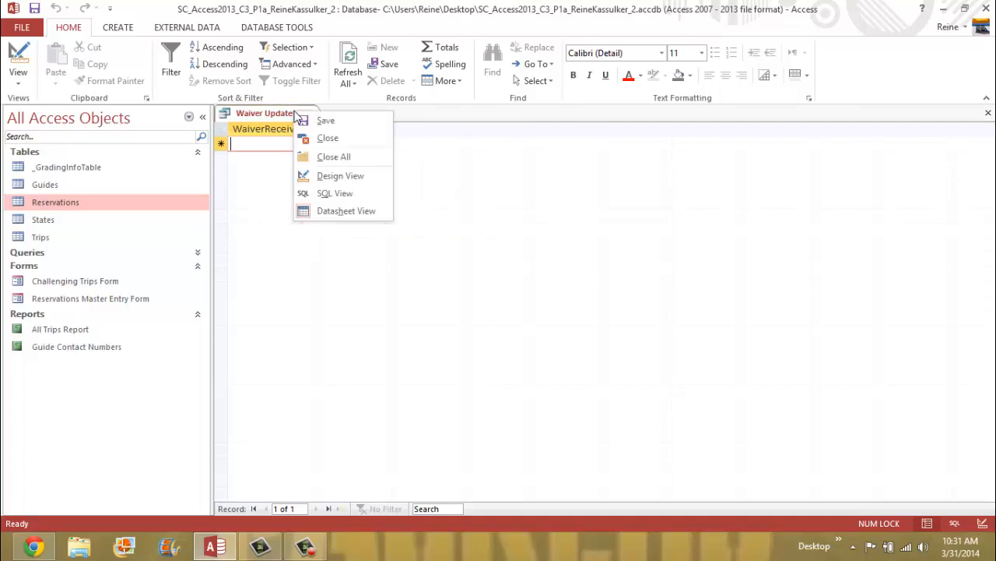
click(328, 139)
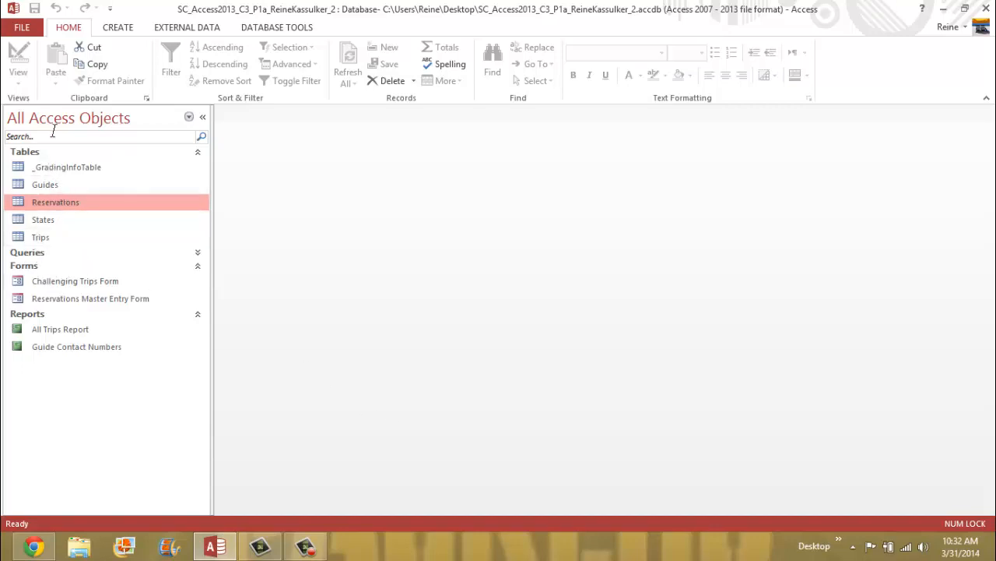
- Open the Guides table in Datasheet view from the navigation pane
click(46, 187)
right_click(54, 187)
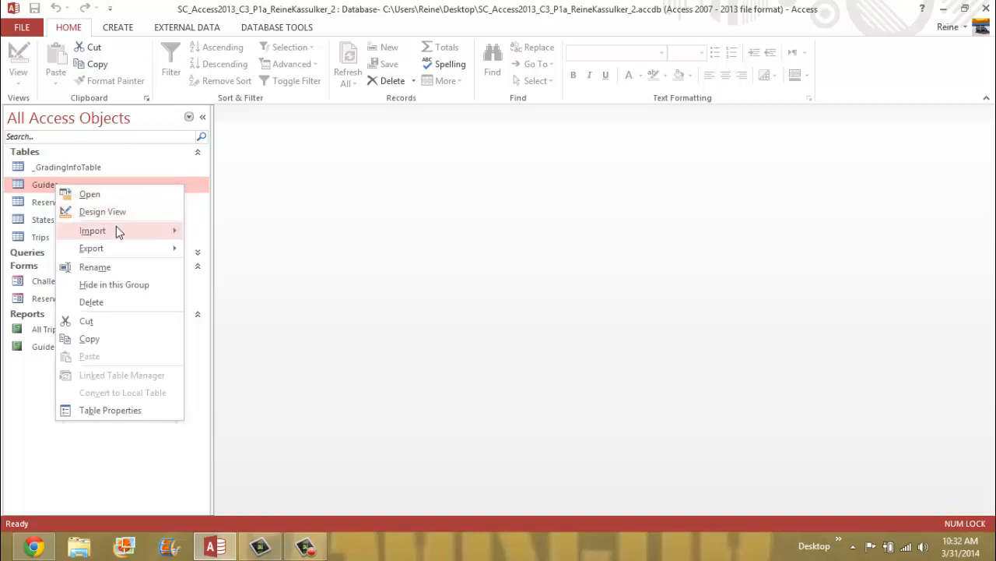
click(106, 201)
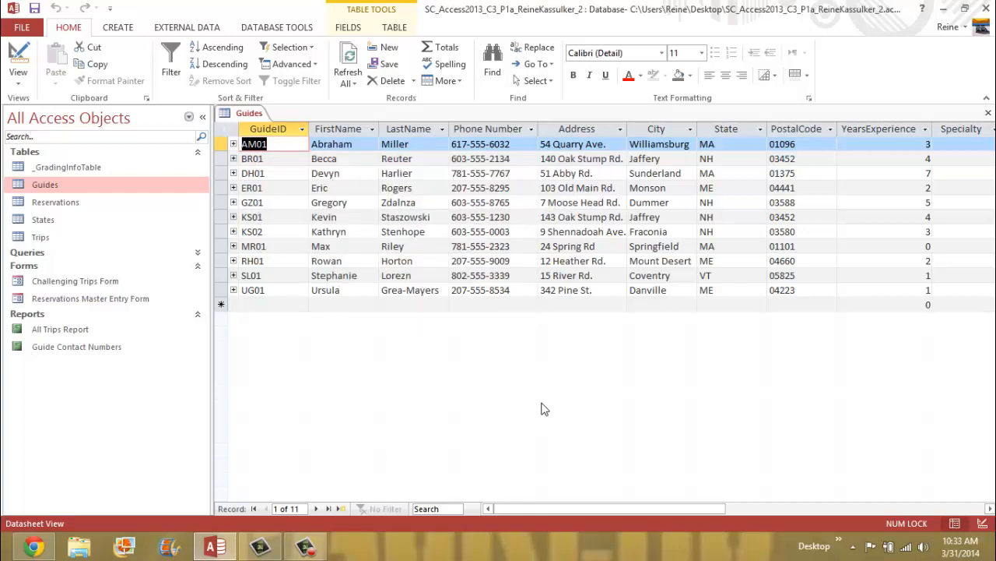
- Select the entire Guides datasheet and change its font to Arial Narrow
click(225, 133)
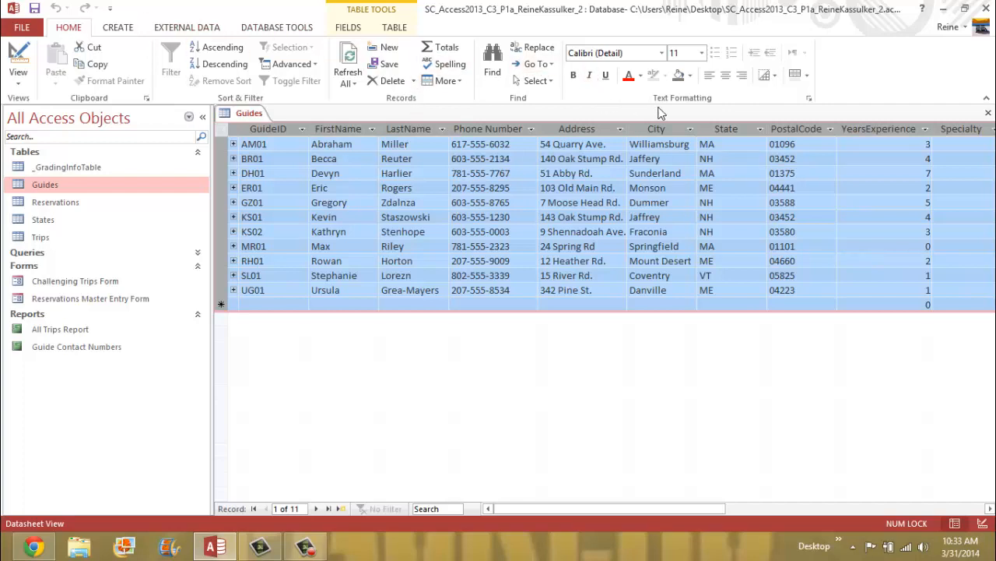
click(662, 54)
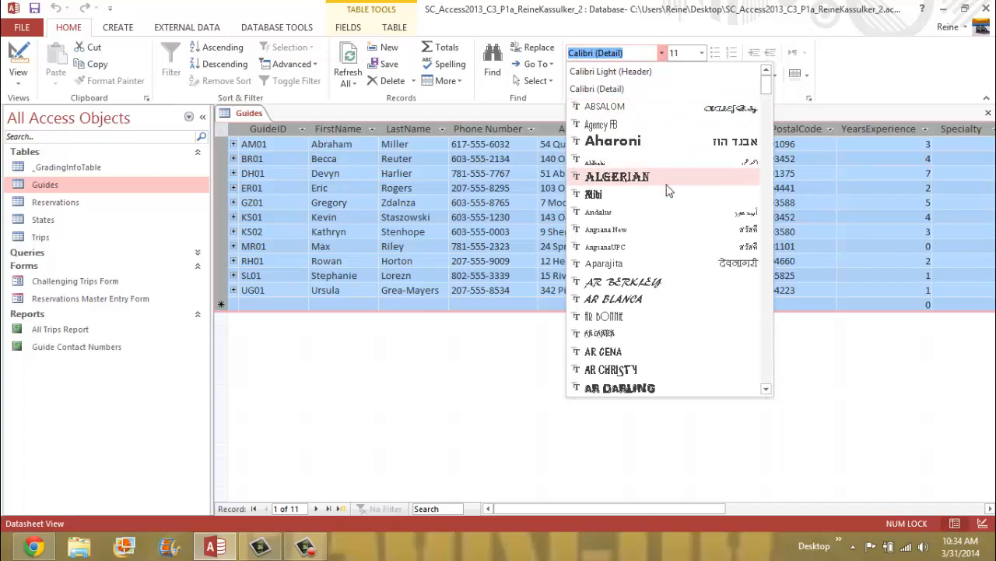
click(766, 389)
click(767, 389)
click(767, 390)
click(767, 390)
click(766, 390)
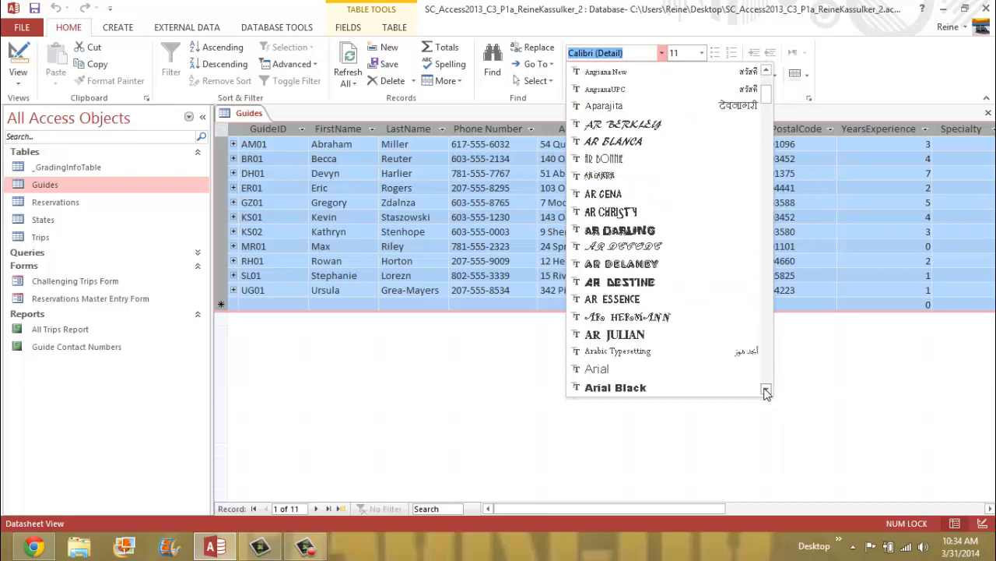
click(767, 390)
click(767, 390)
click(767, 391)
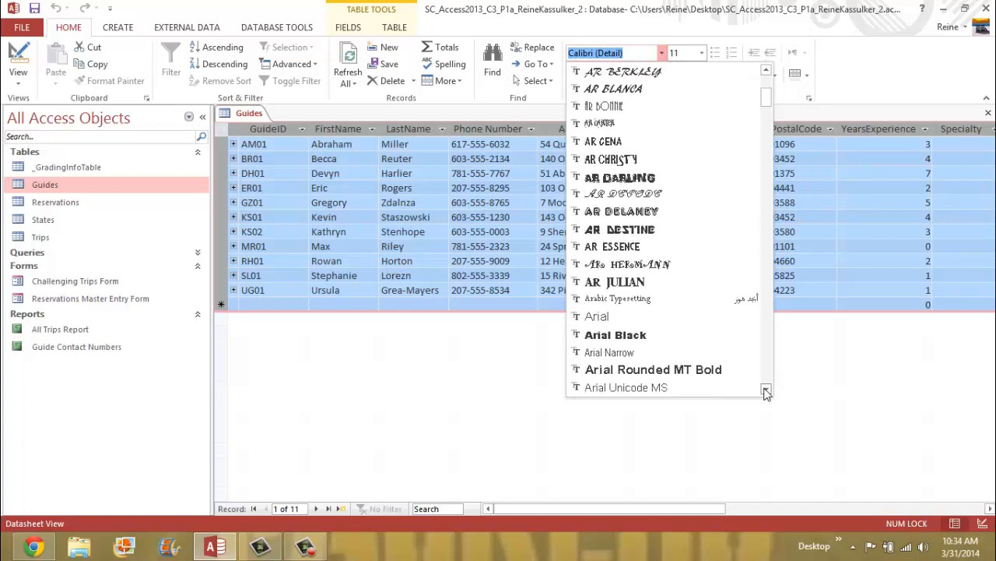
click(645, 354)
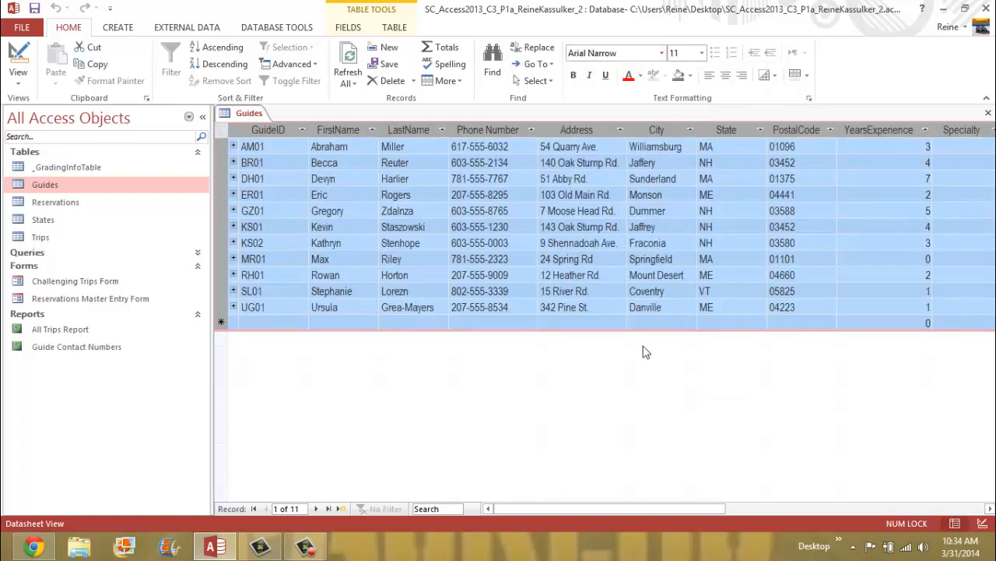
- Set the datasheet font size to 12 and save the Guides table
click(702, 53)
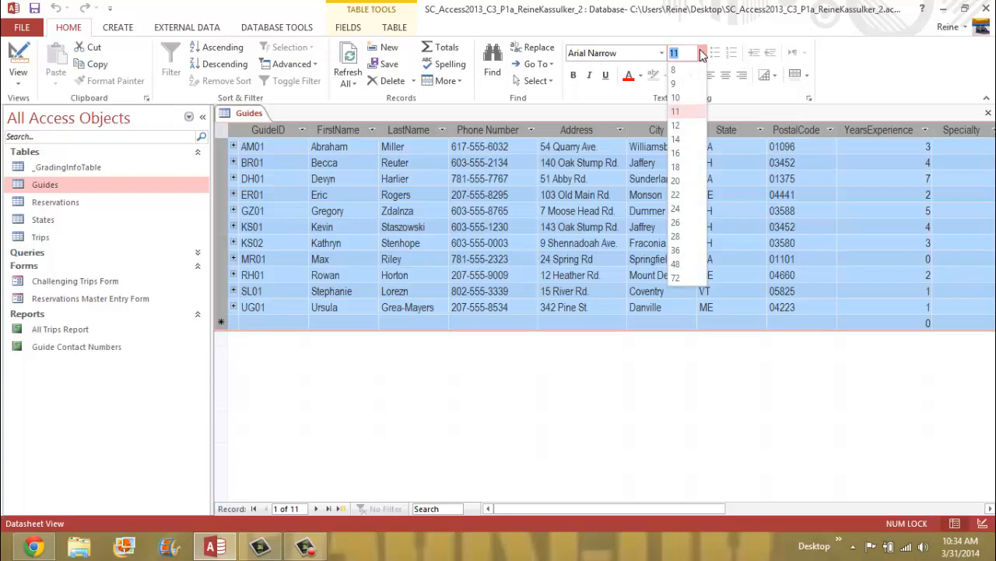
click(686, 123)
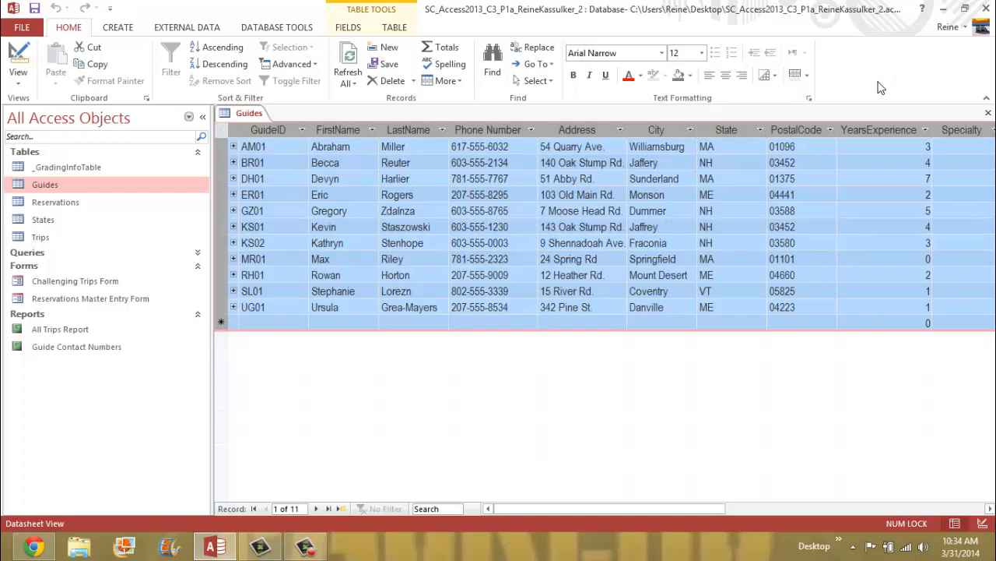
right_click(250, 116)
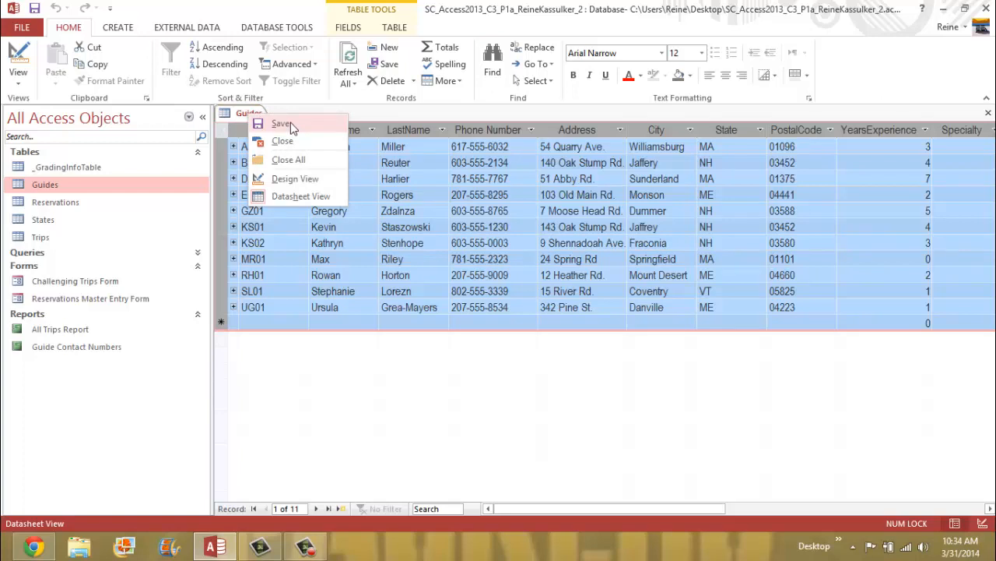
click(285, 124)
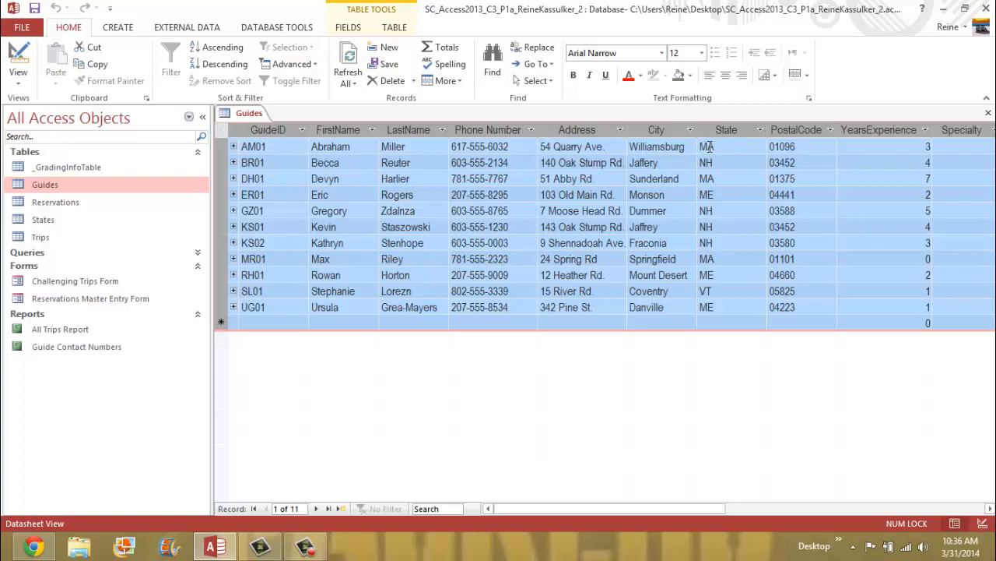
- Filter the Guides table with Selection > Equals "MA" so only MA guides remain
click(722, 147)
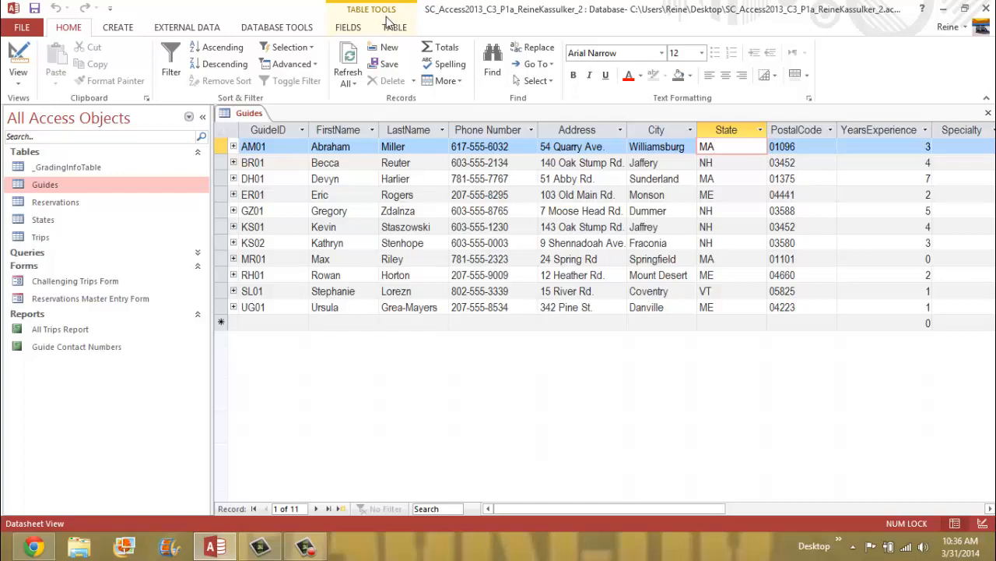
click(312, 48)
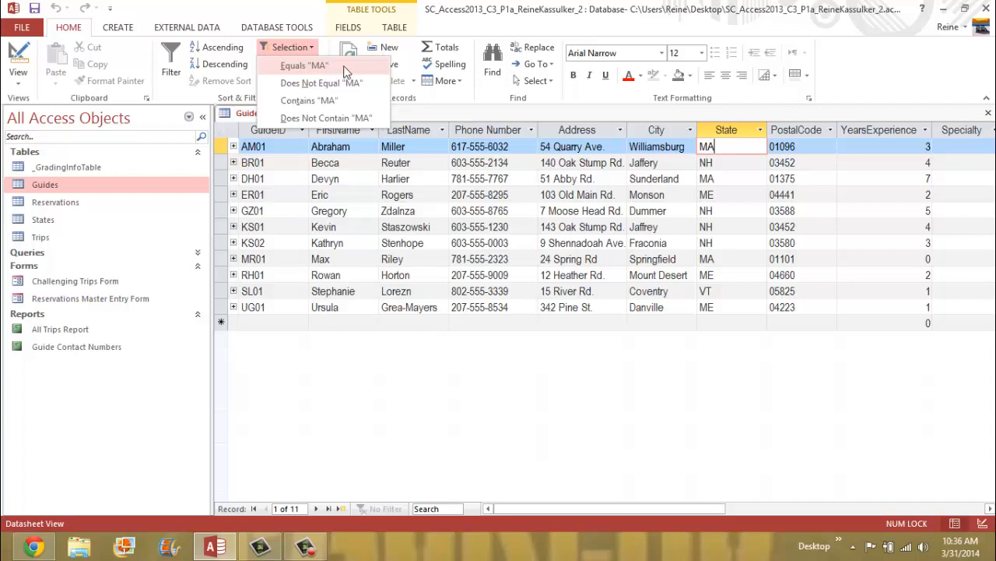
click(349, 68)
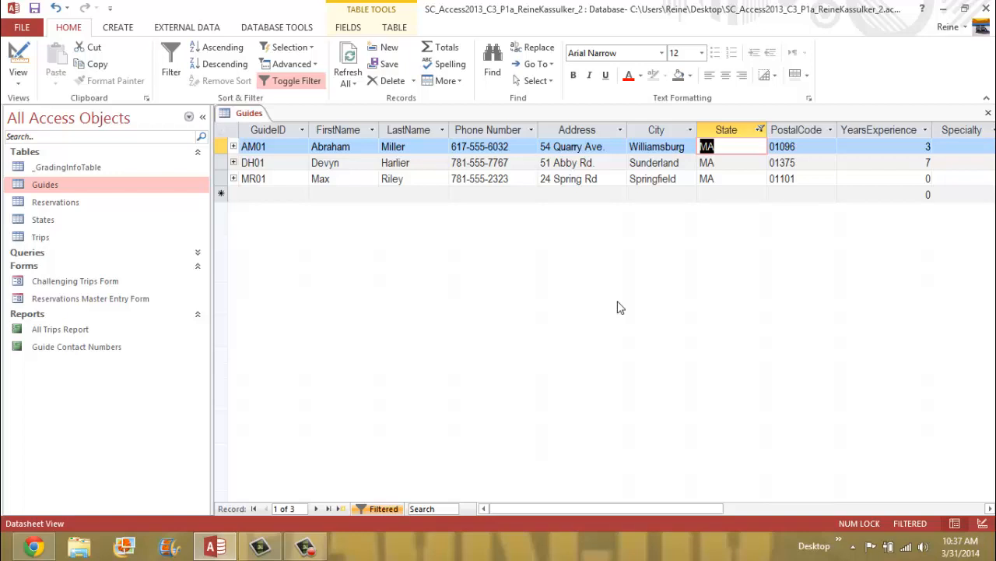
click(361, 165)
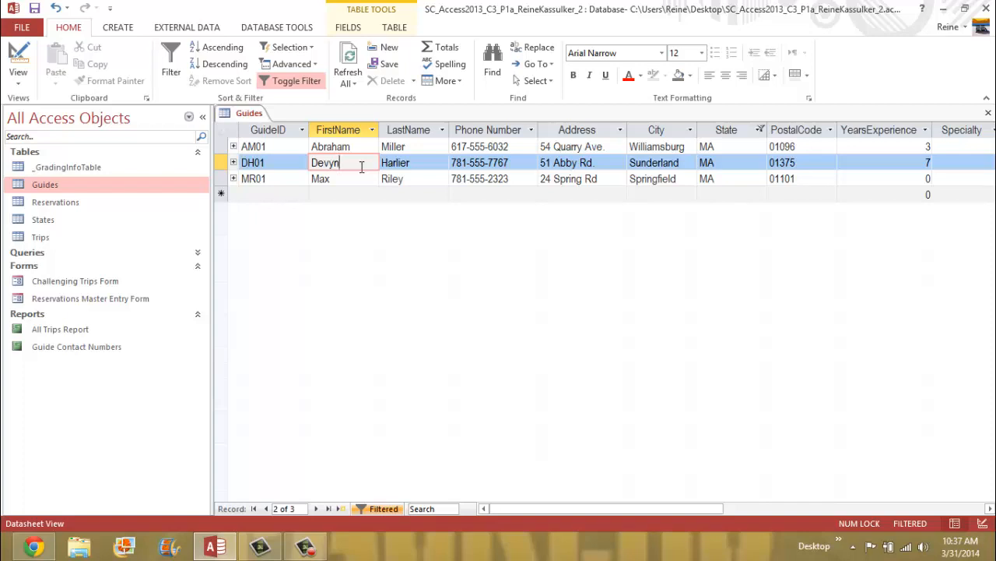
click(600, 167)
key(BackSpace)
key(BackSpace)
key(BackSpace)
key(BackSpace)
key(BackSpace)
key(BackSpace)
key(BackSpace)
key(BackSpace)
key(BackSpace)
key(BackSpace)
key(BackSpace)
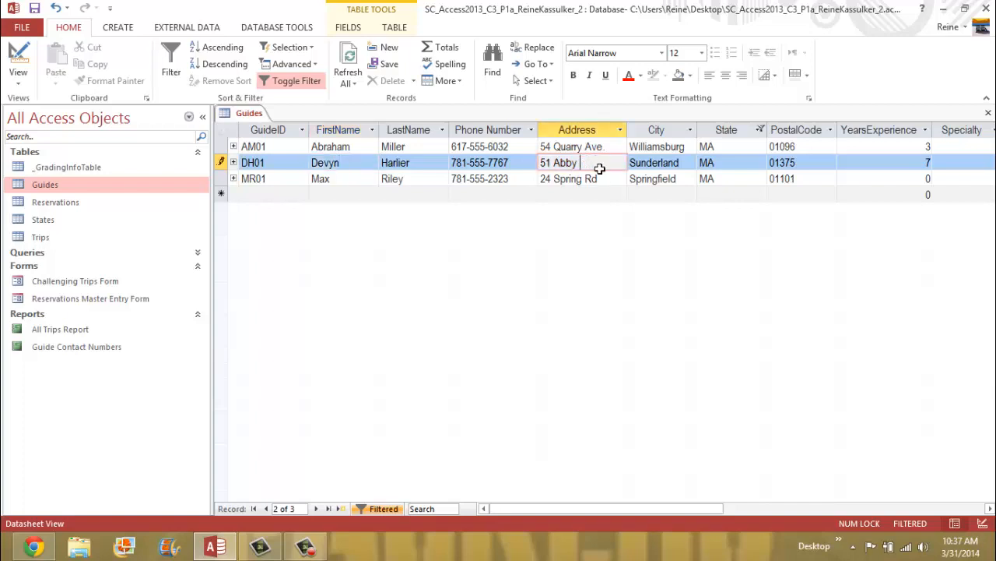
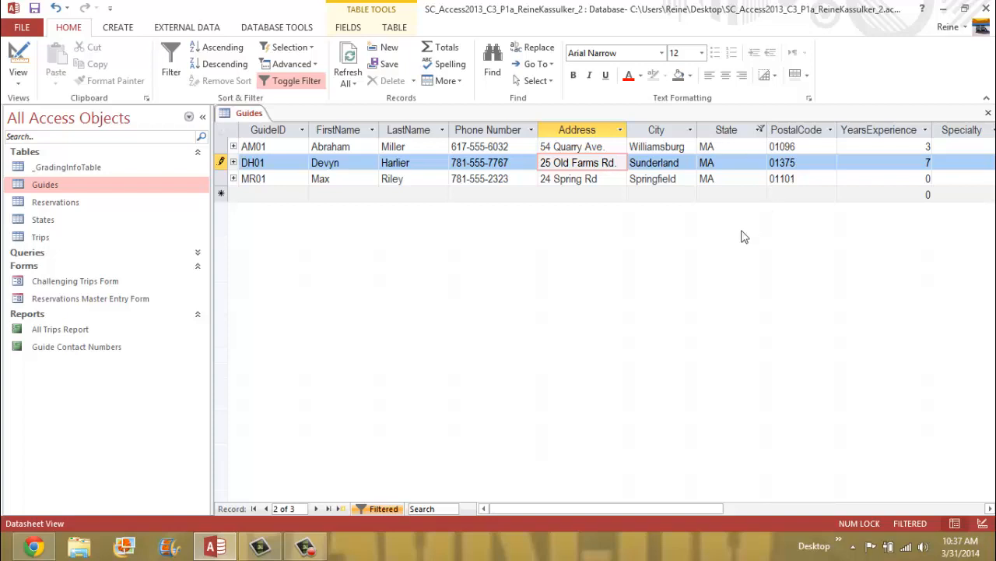
drag(677, 509, 720, 506)
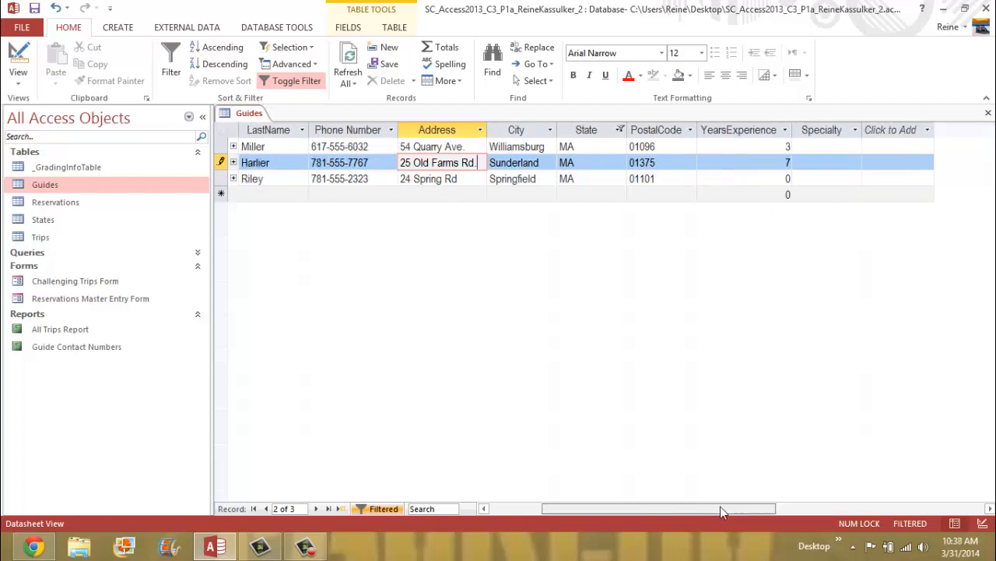
- Check Hiking and Paddling in guide DH01's Specialty list and confirm
click(827, 162)
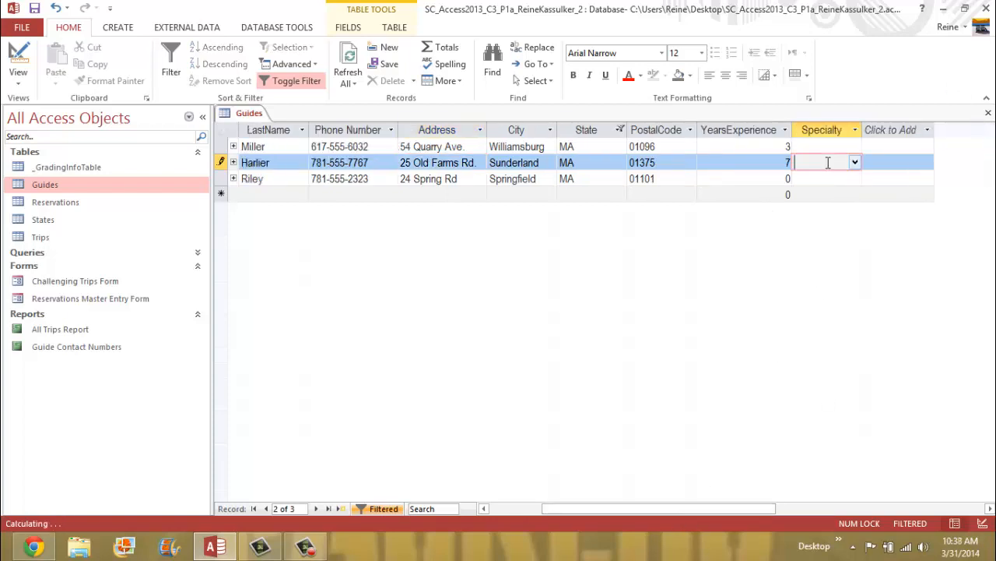
click(856, 162)
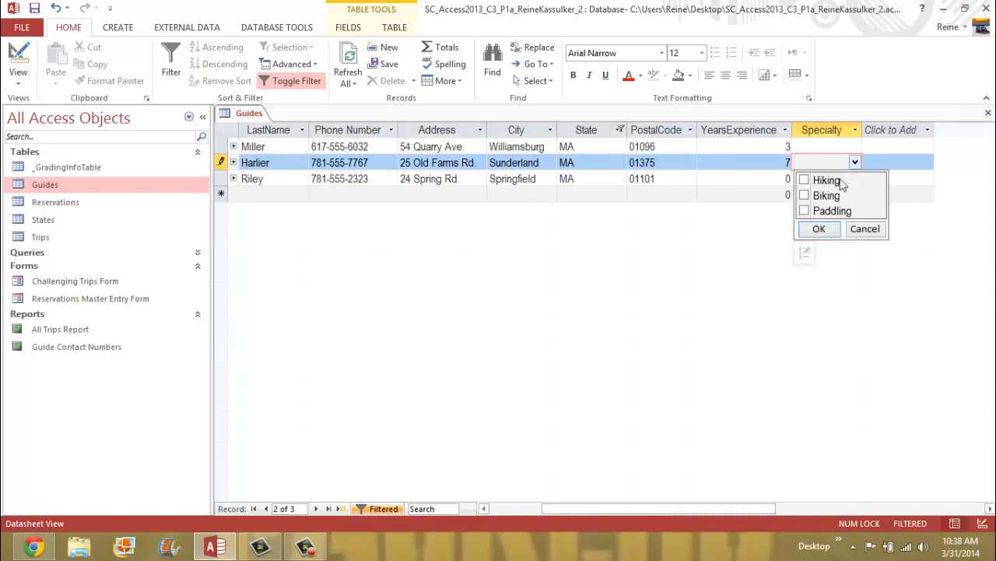
click(805, 181)
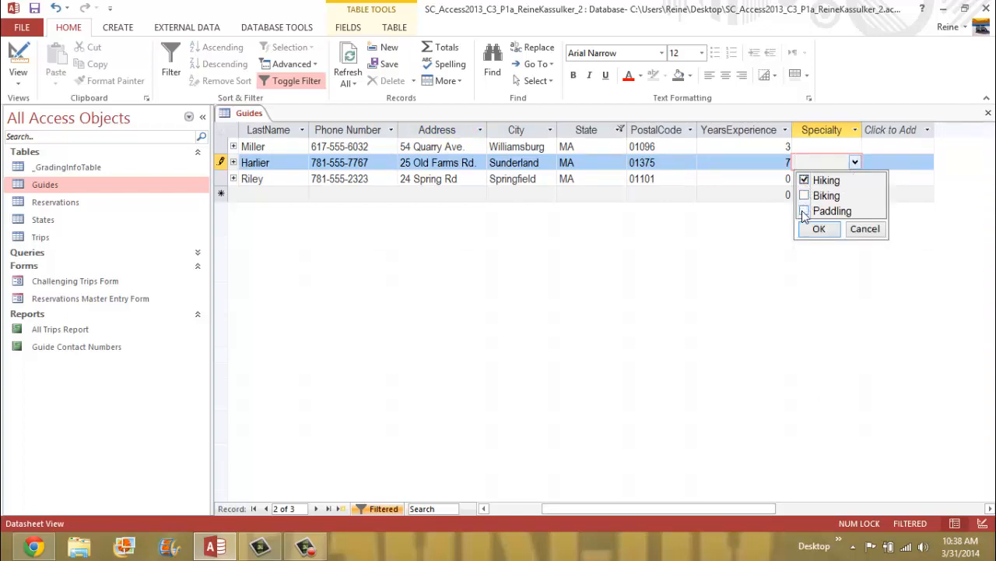
click(804, 210)
click(820, 229)
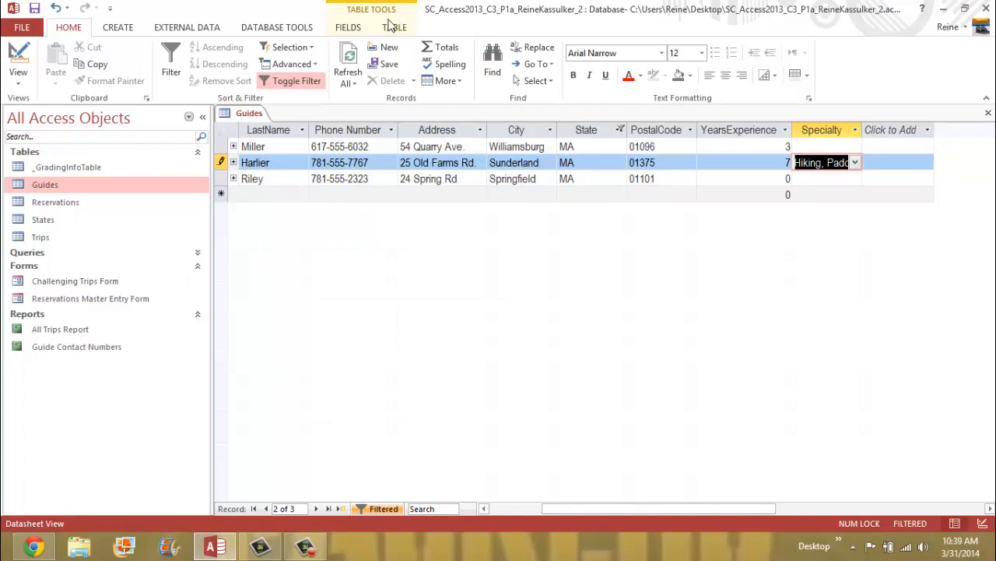
click(305, 69)
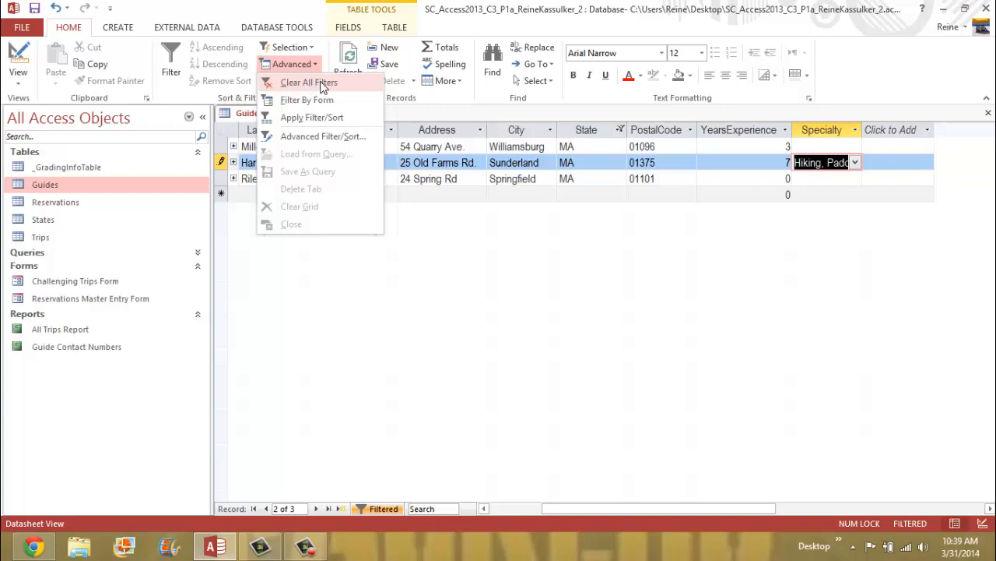
- Clear all filters to show the 11 guides, then save the Guides table
click(323, 87)
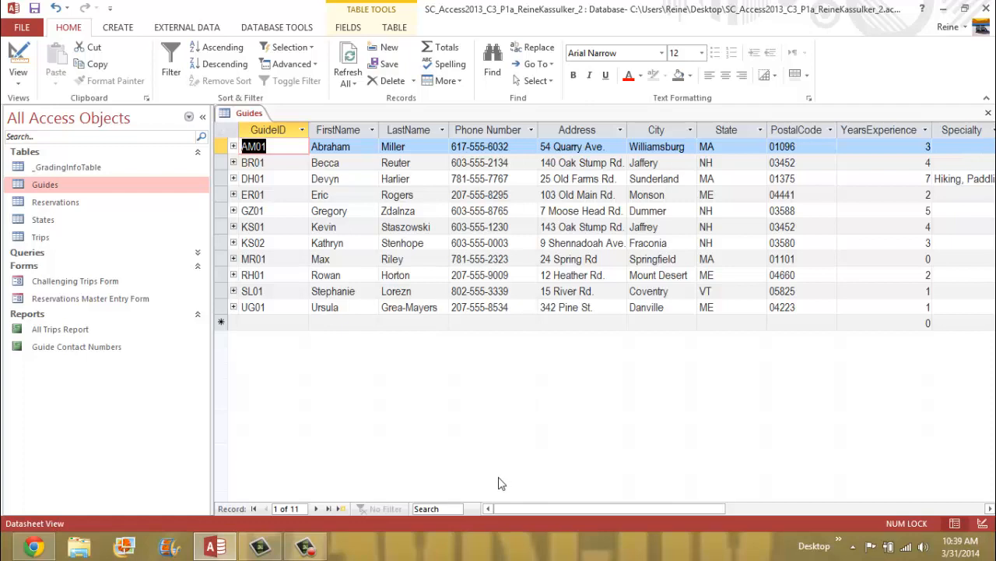
right_click(247, 114)
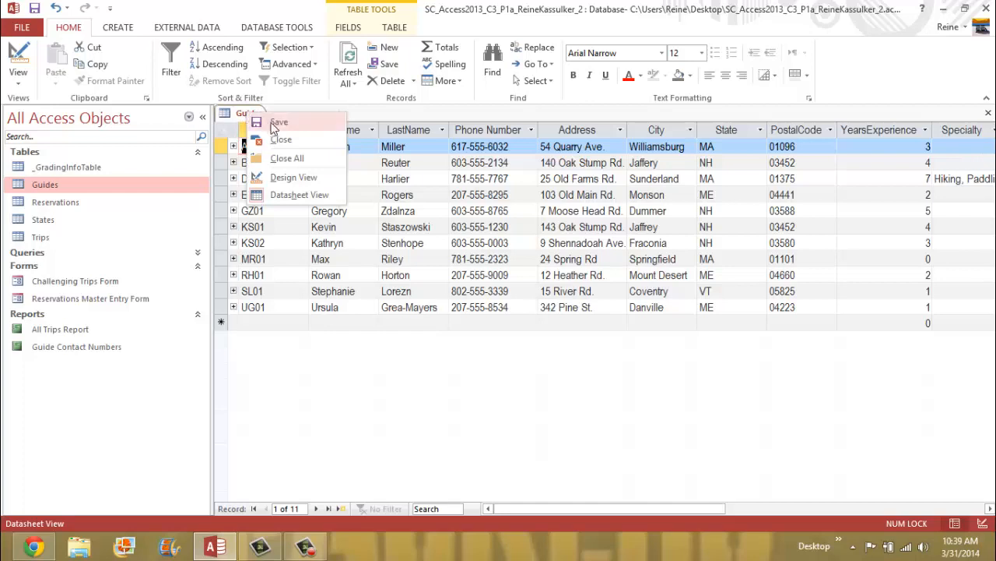
click(278, 122)
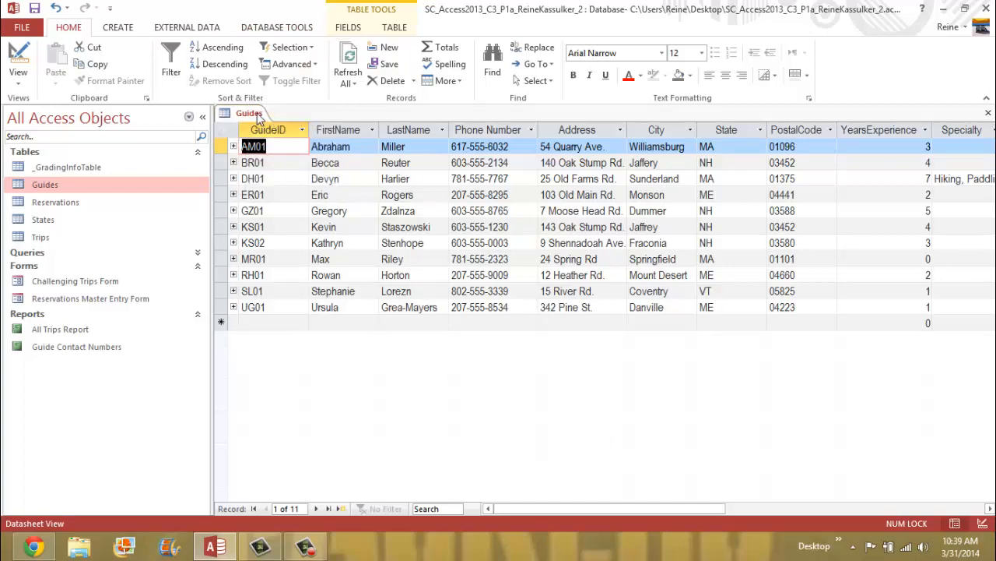
right_click(251, 115)
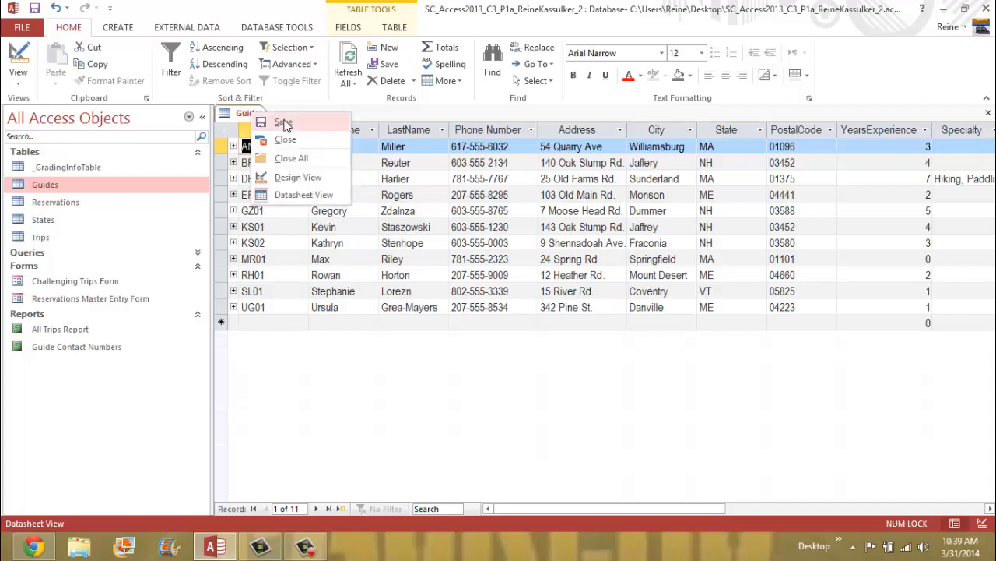
click(283, 123)
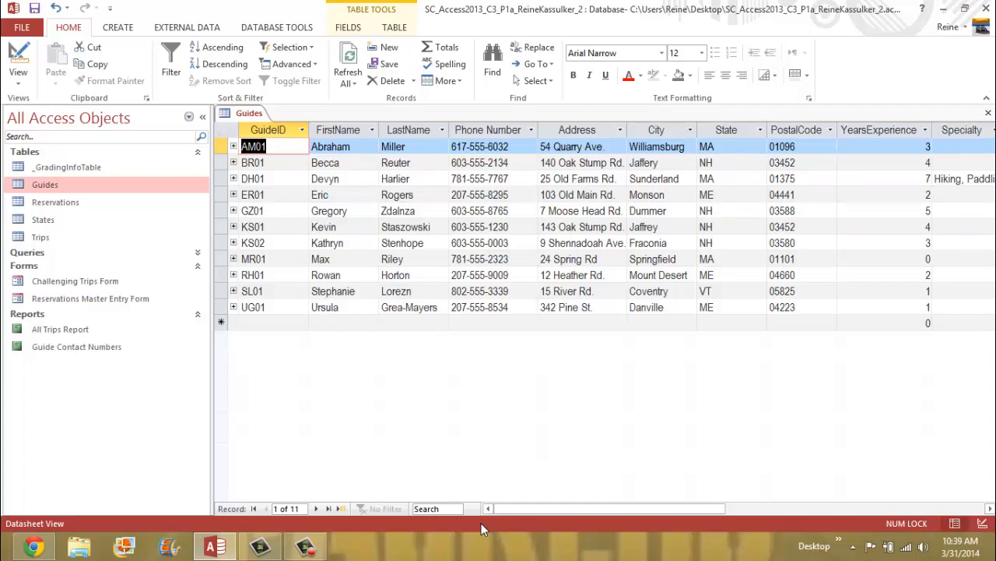
- Delete guide ER01's record, confirm the deletion, and save the Guides table
click(222, 195)
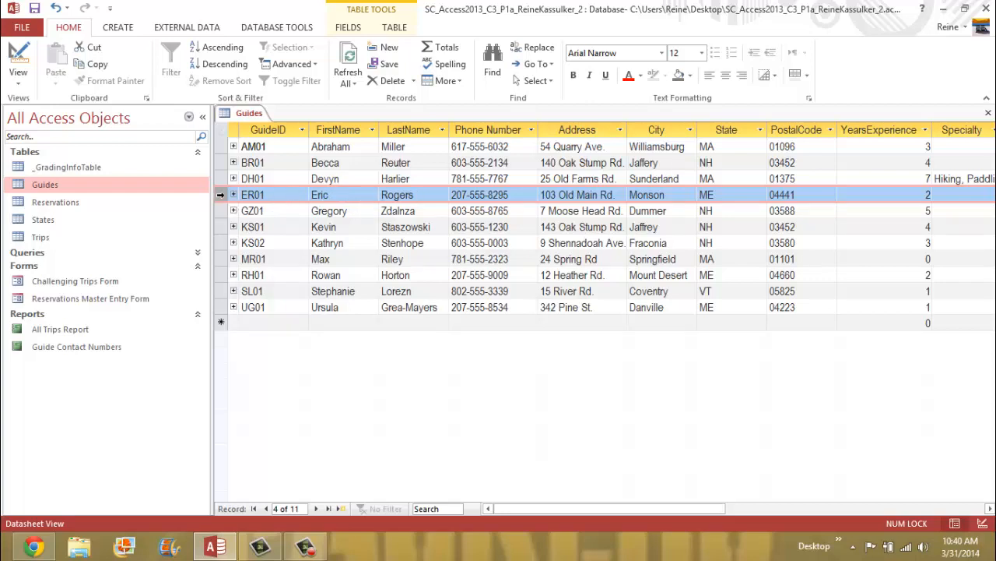
right_click(221, 194)
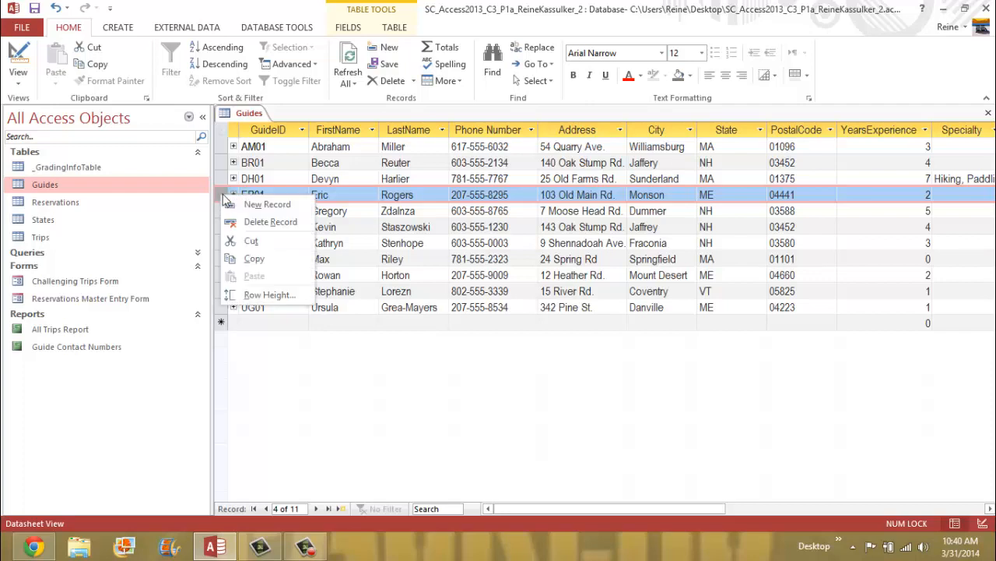
click(273, 224)
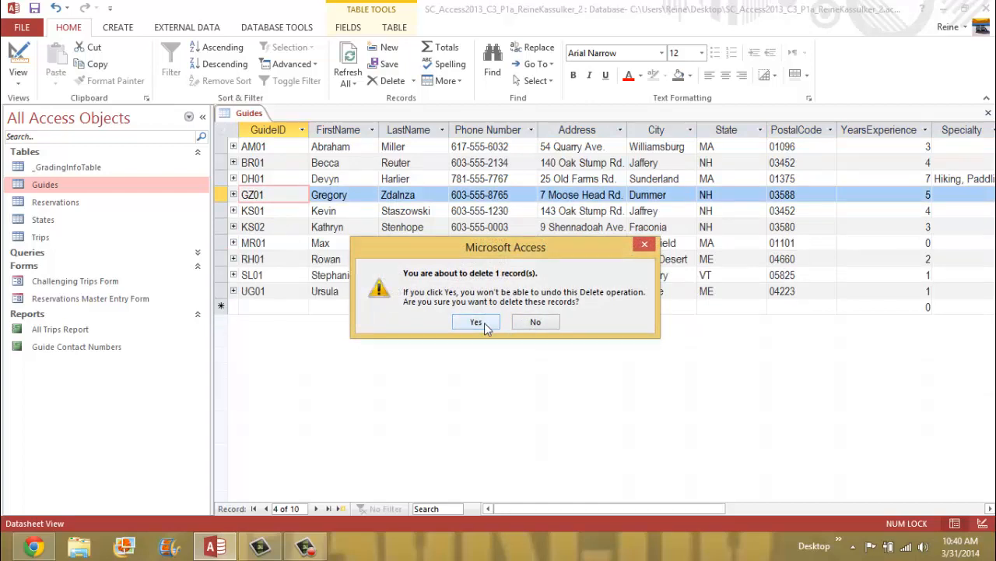
click(475, 322)
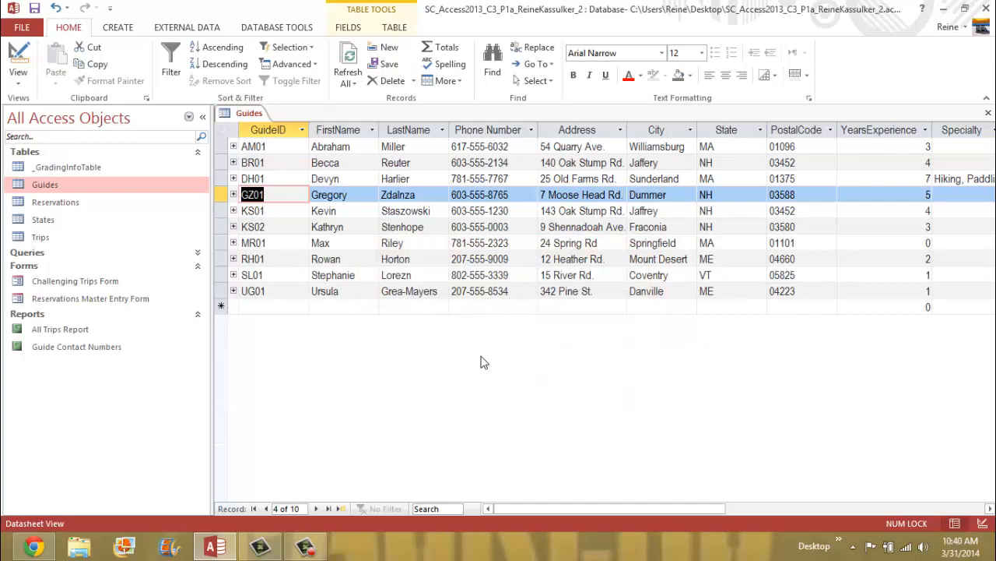
right_click(251, 116)
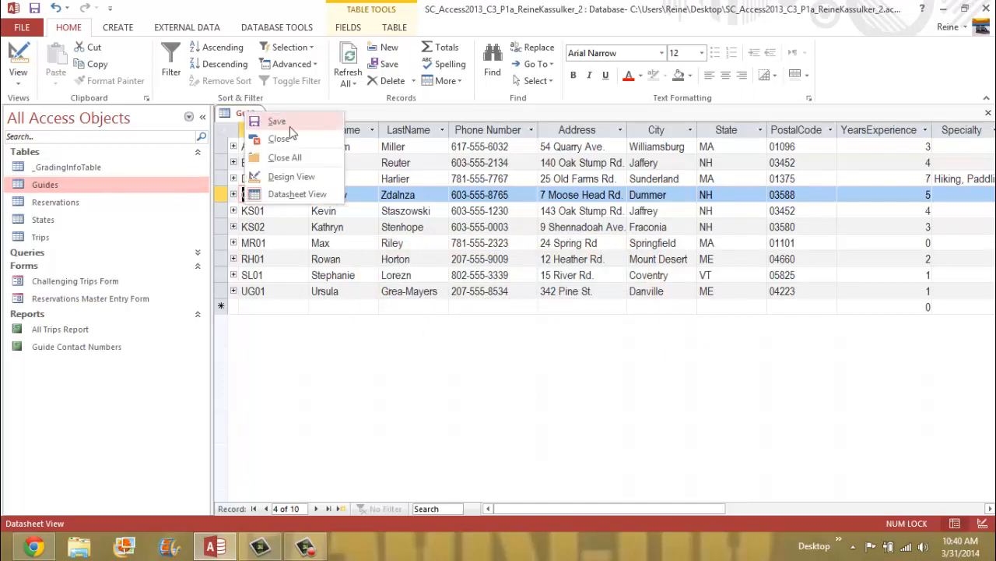
click(281, 123)
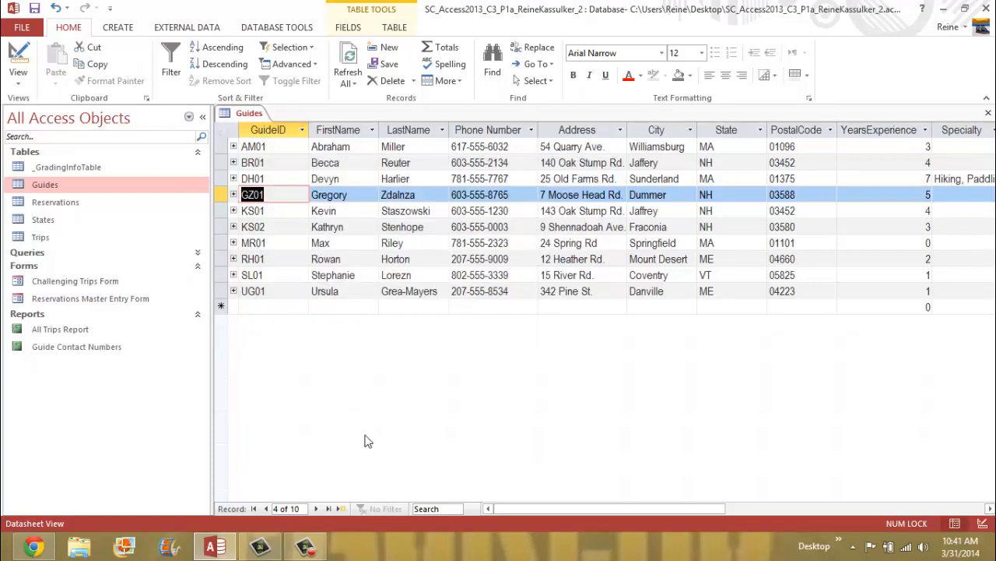
click(220, 147)
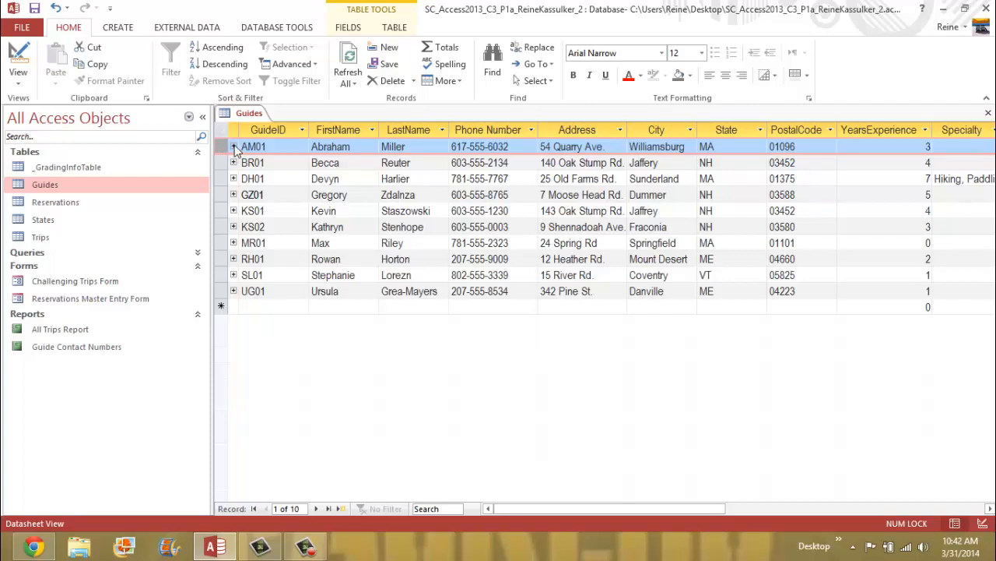
- In guide AM01's trip subdatasheet, set the Long Pond trip's season to Summer
click(234, 147)
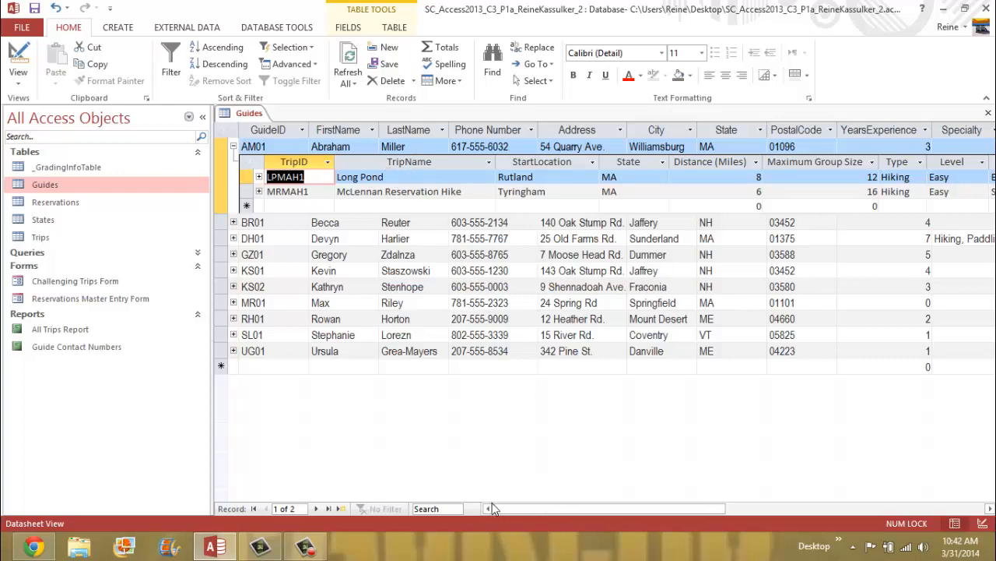
drag(707, 514, 785, 511)
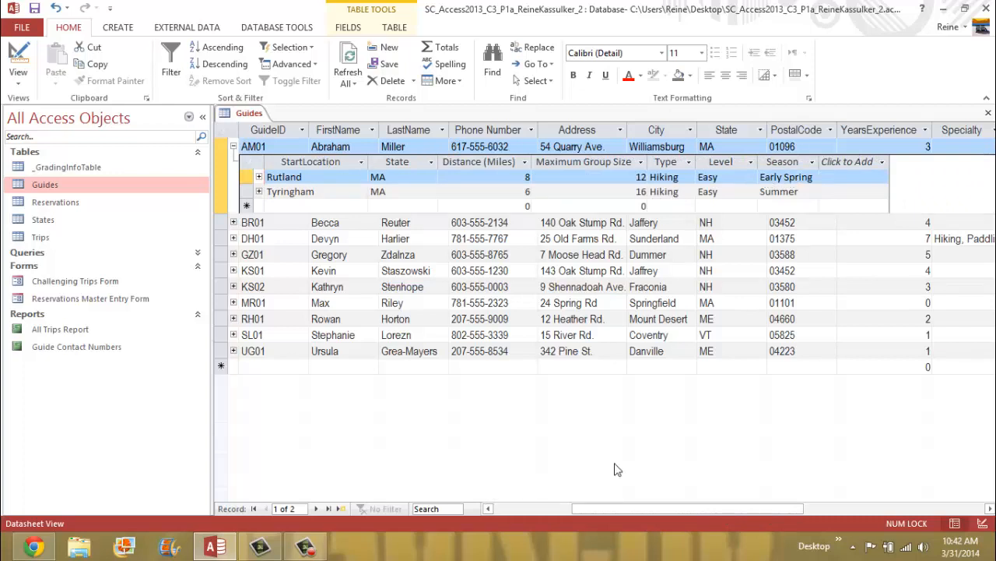
drag(626, 510, 514, 504)
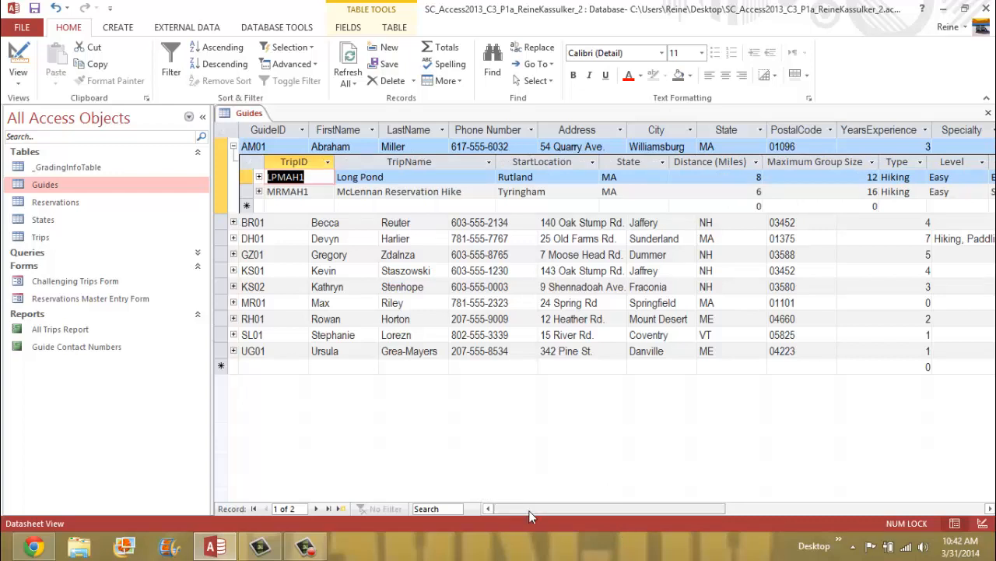
drag(530, 516, 629, 513)
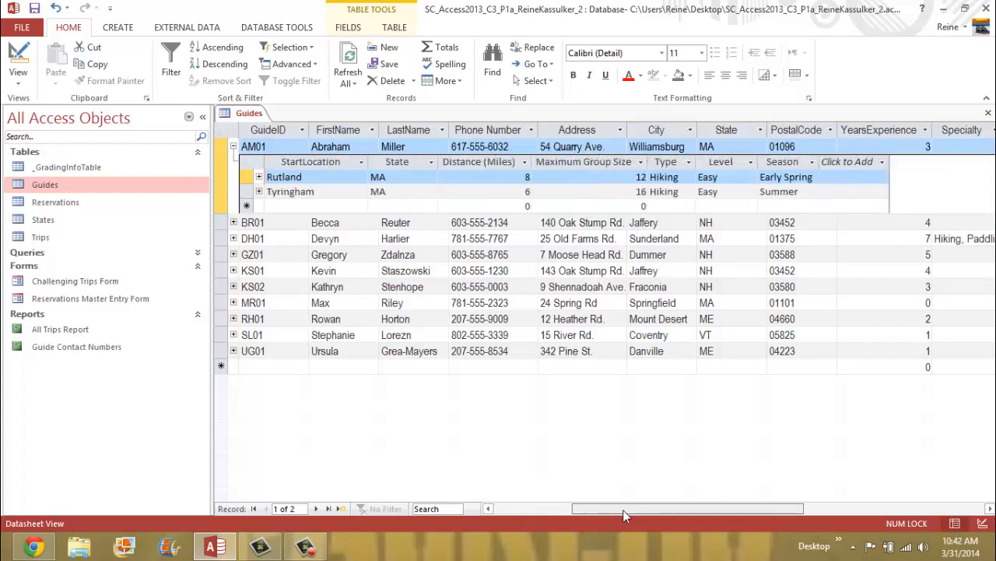
click(815, 176)
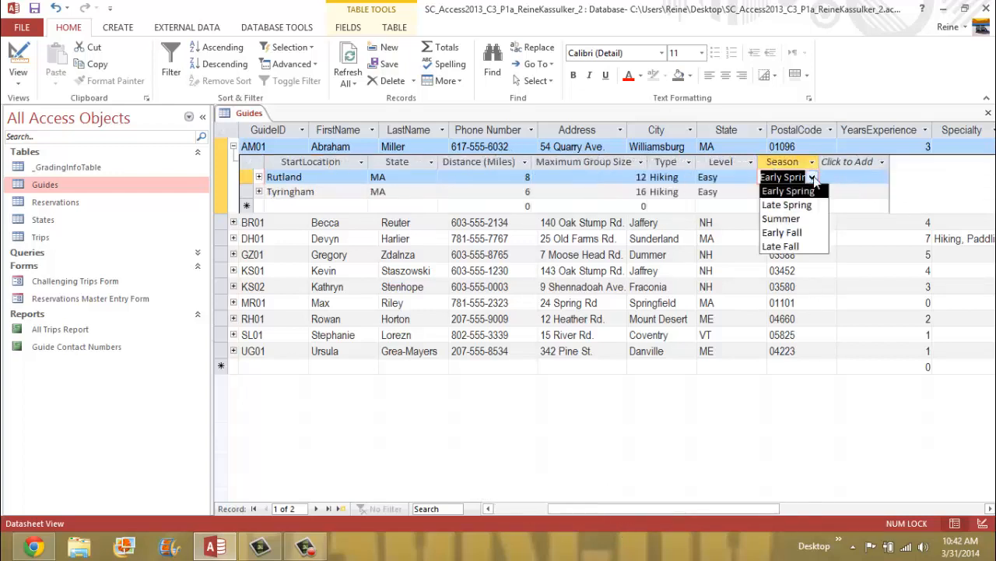
click(793, 220)
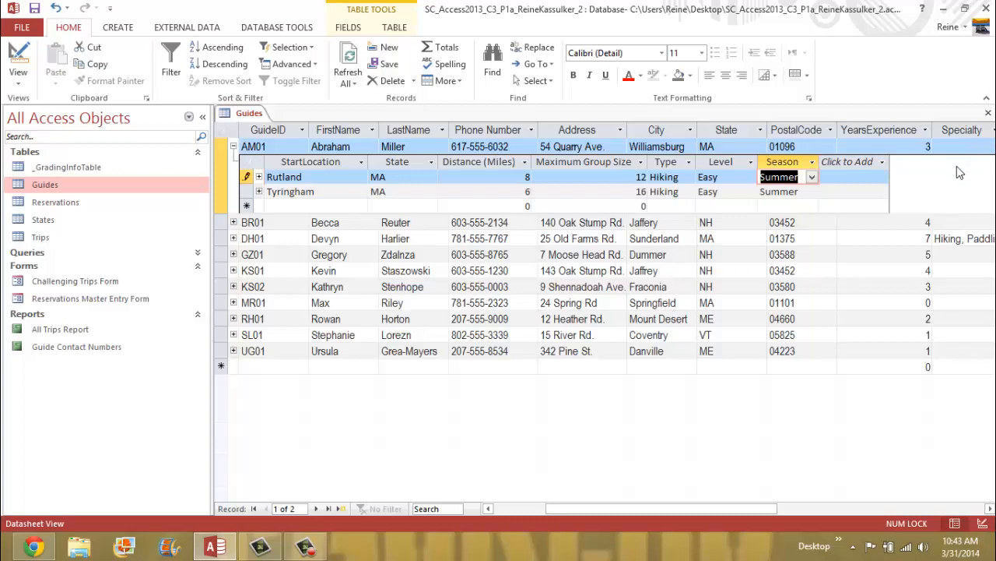
- Save the Guides table, collapse AM01's trips, and close the table
right_click(247, 114)
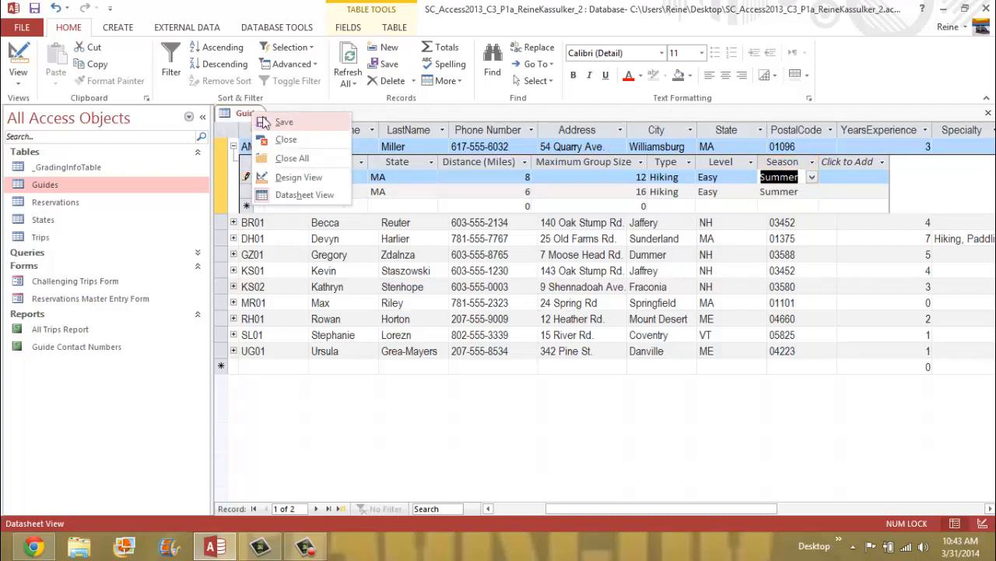
click(280, 123)
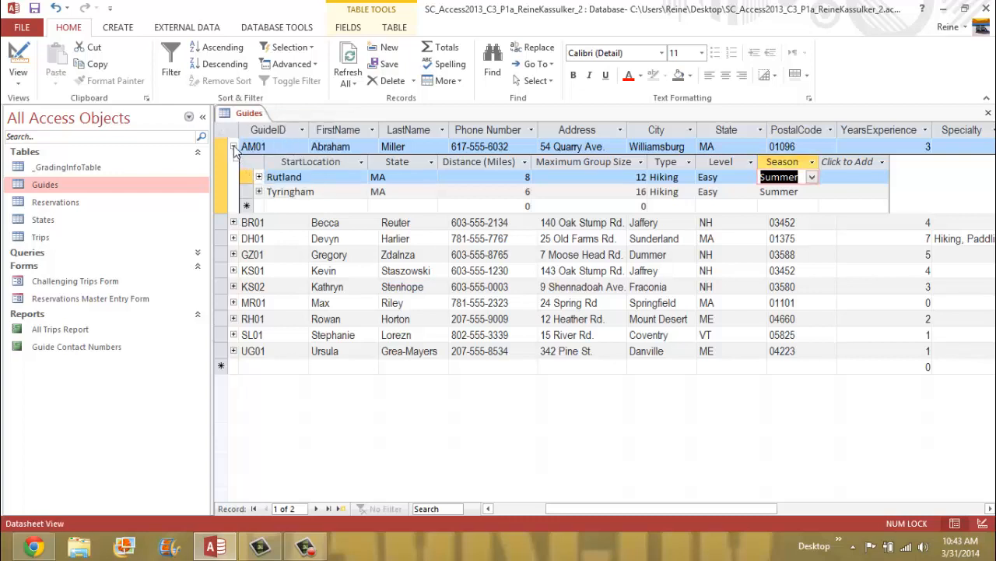
click(233, 146)
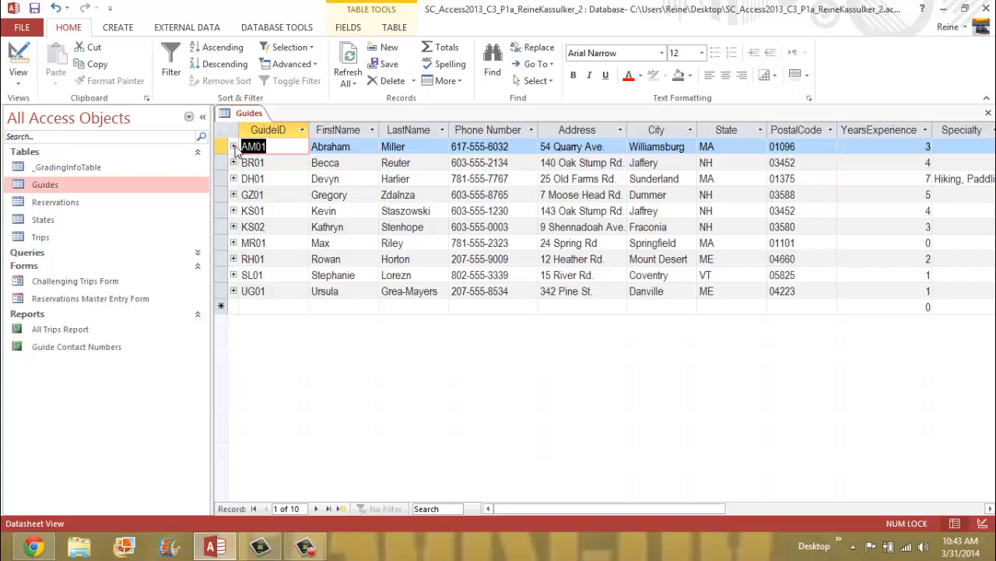
click(234, 146)
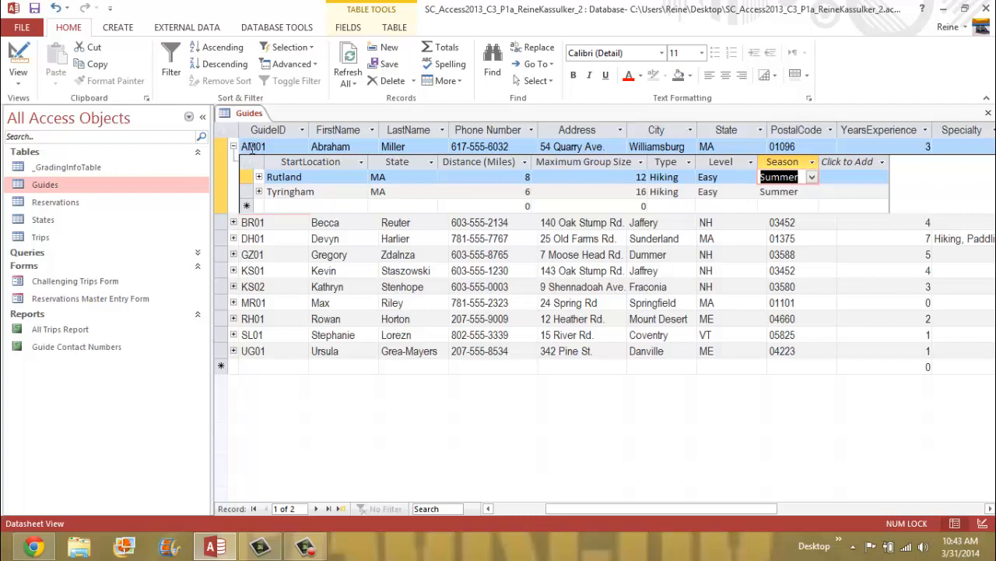
click(233, 147)
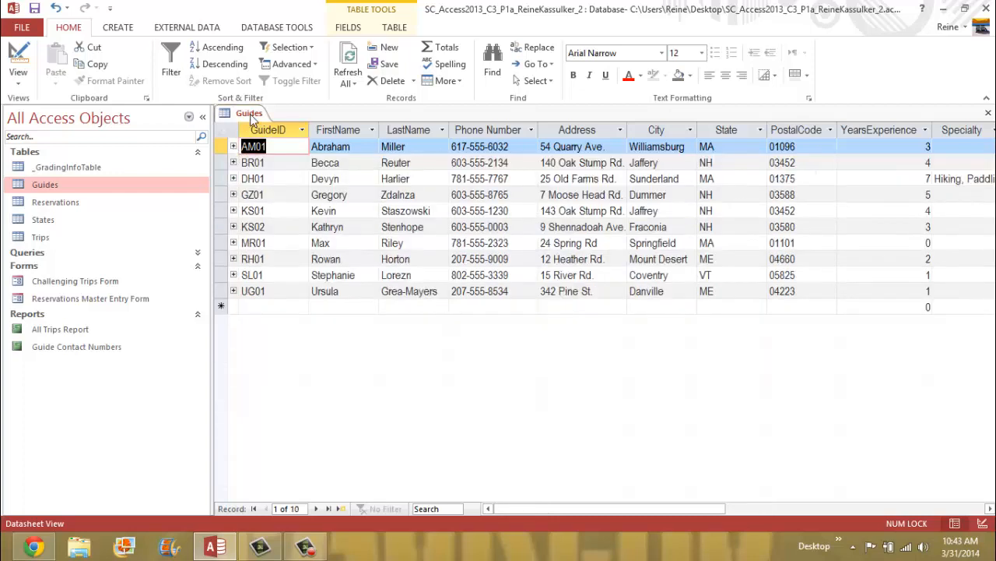
right_click(251, 113)
click(282, 116)
right_click(242, 115)
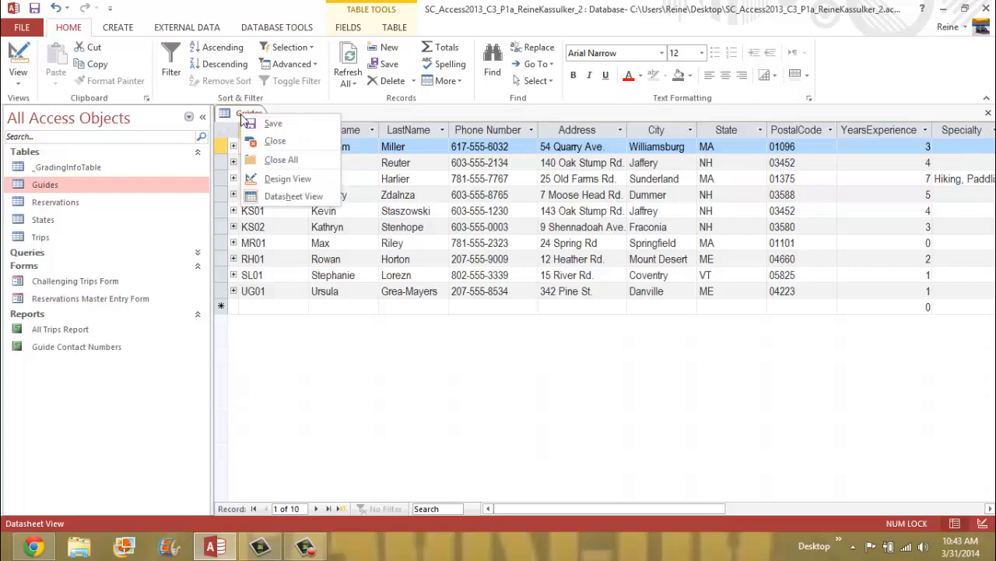
click(280, 138)
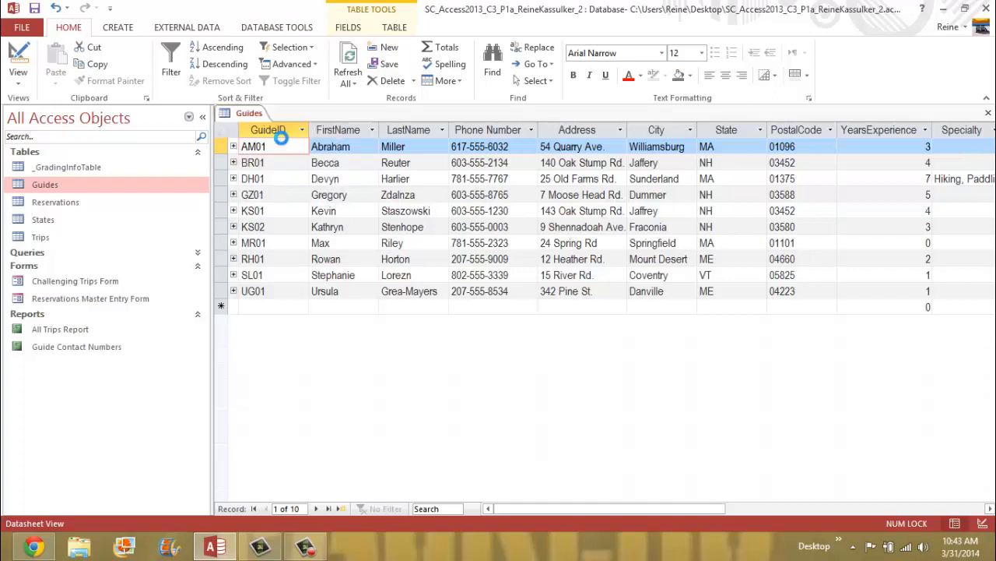
click(64, 238)
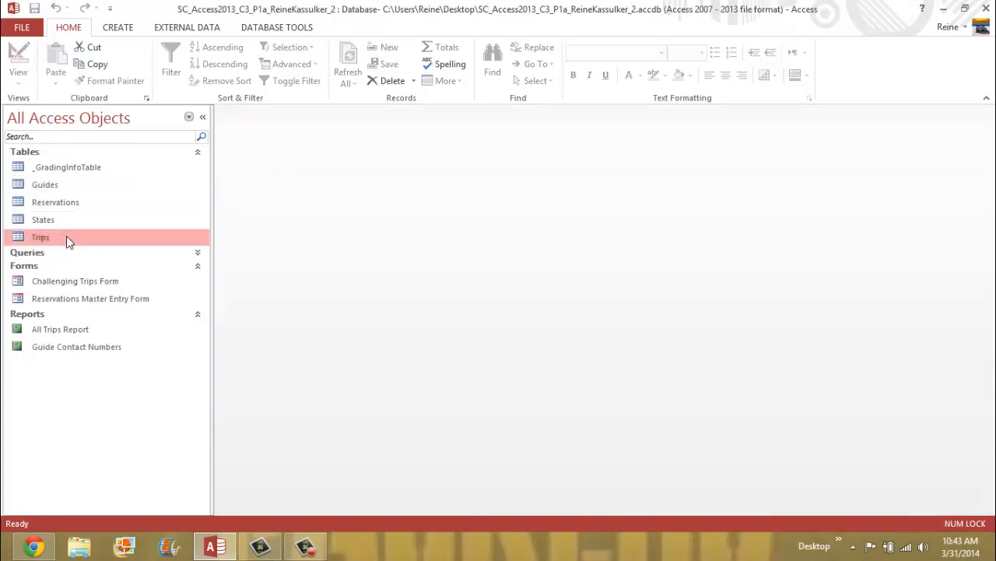
- Open the Trips table in Datasheet view from the navigation pane
right_click(66, 238)
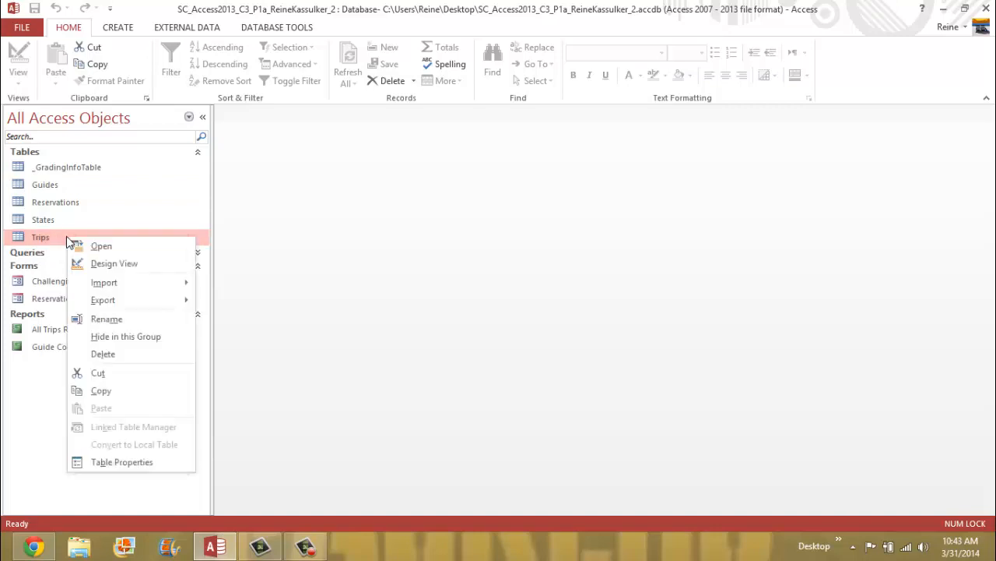
click(131, 247)
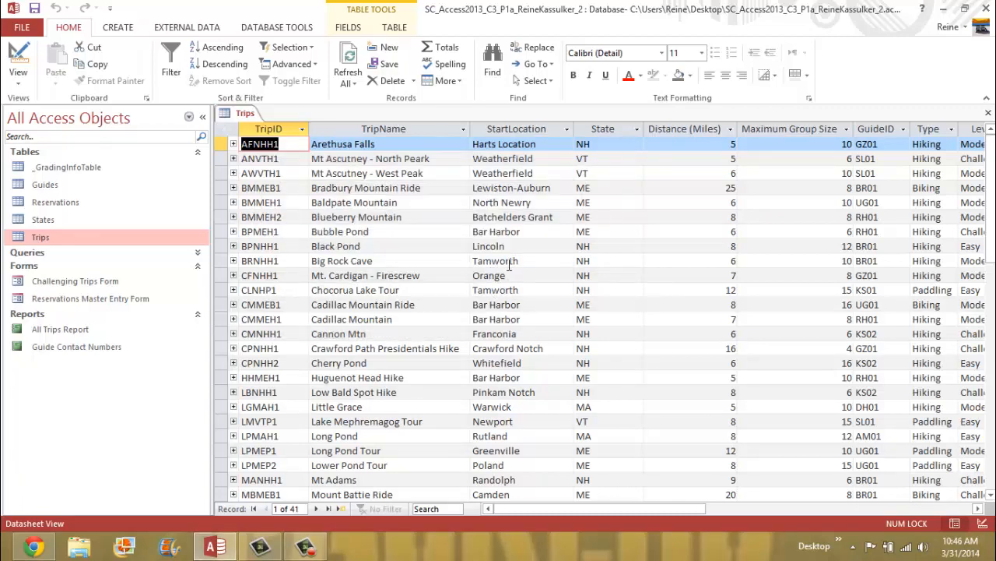
- Start a Filter By Form on the Trips table with State set to NH
click(315, 66)
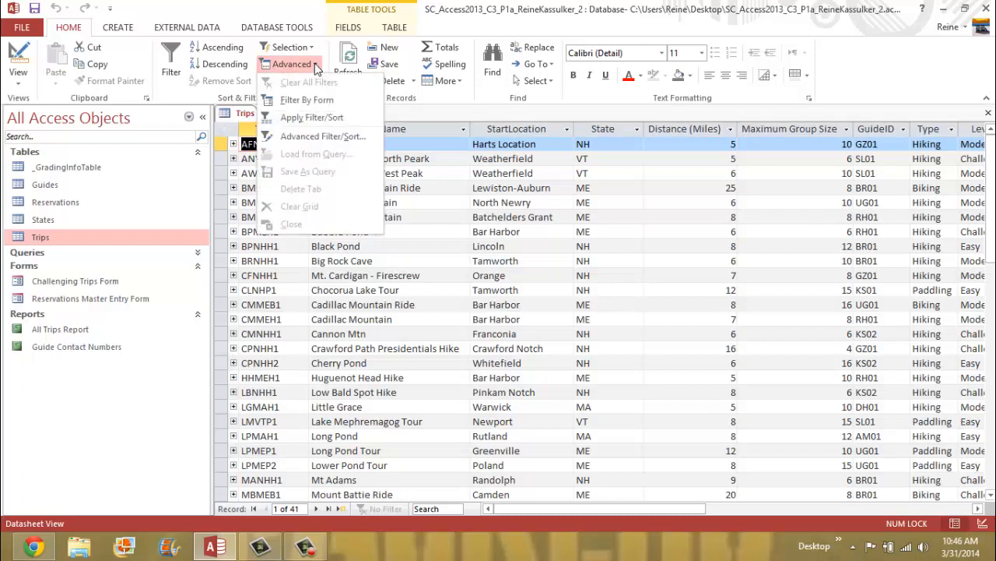
click(350, 108)
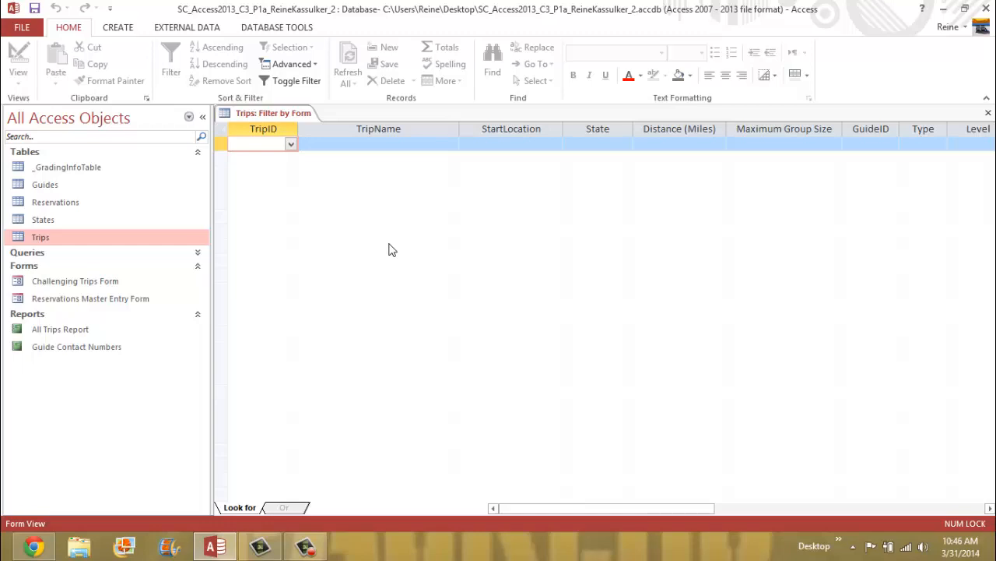
click(597, 143)
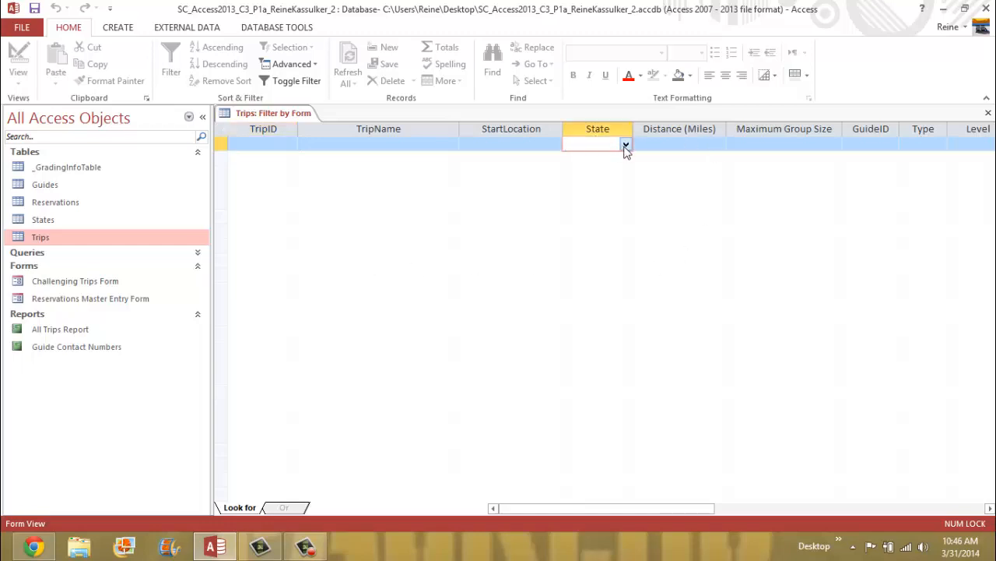
click(625, 146)
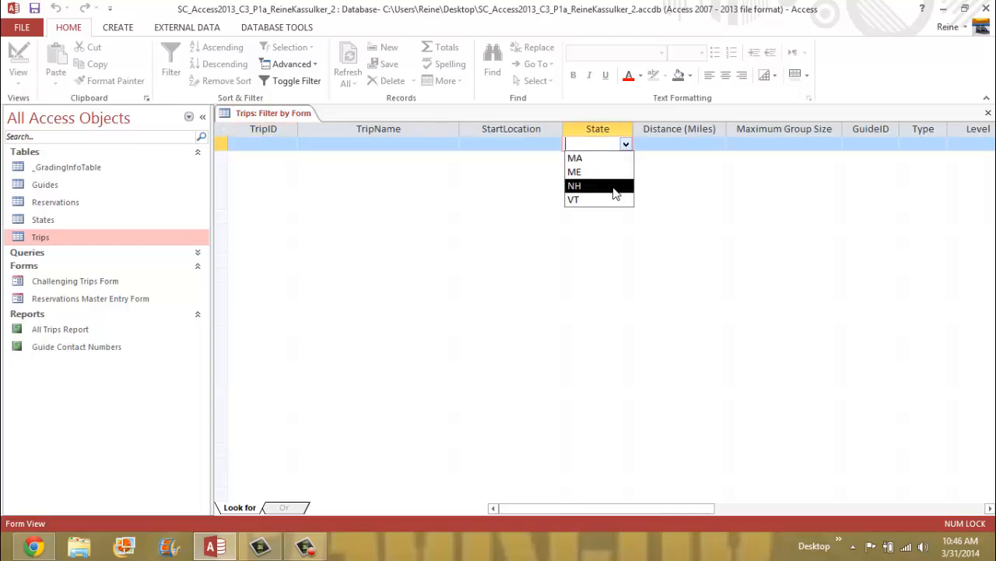
click(615, 187)
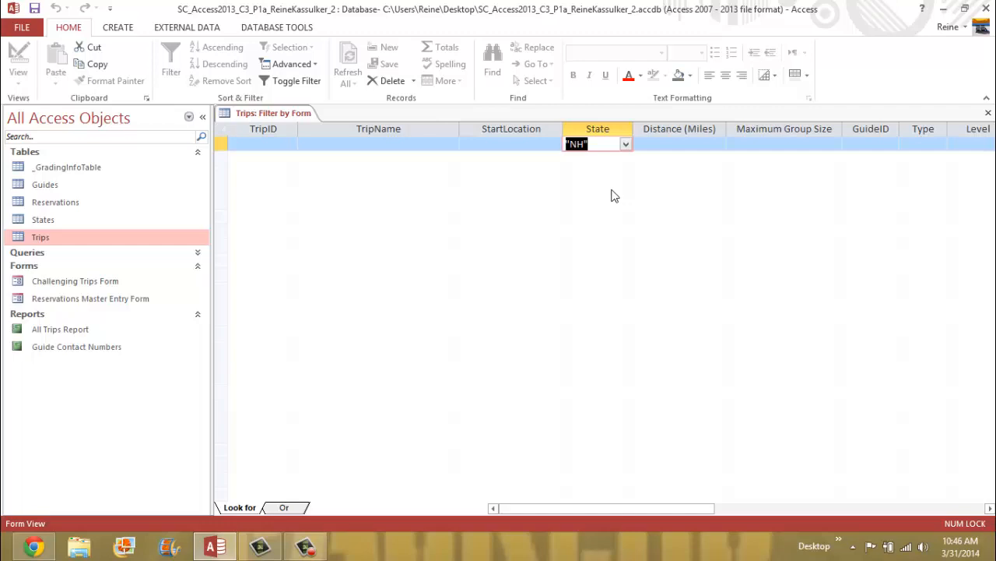
- Add a Distance (Miles) criterion of 10 and apply the filter
click(689, 145)
click(719, 145)
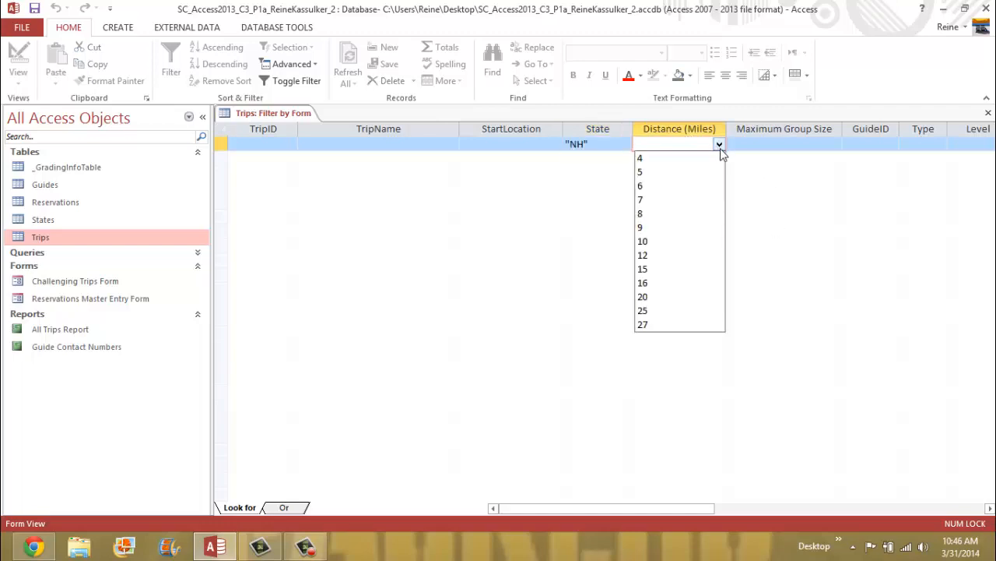
click(683, 241)
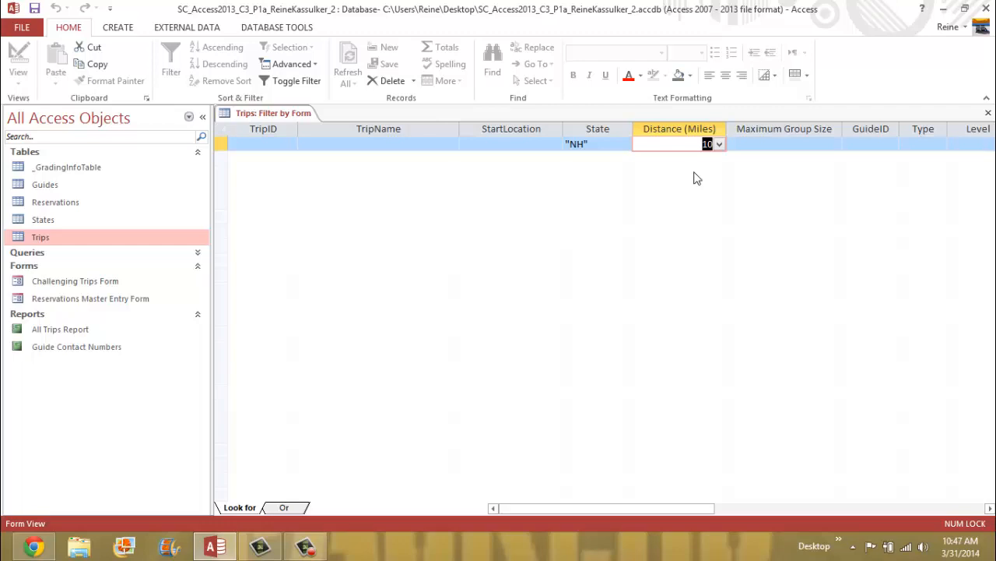
click(781, 147)
click(711, 147)
click(719, 145)
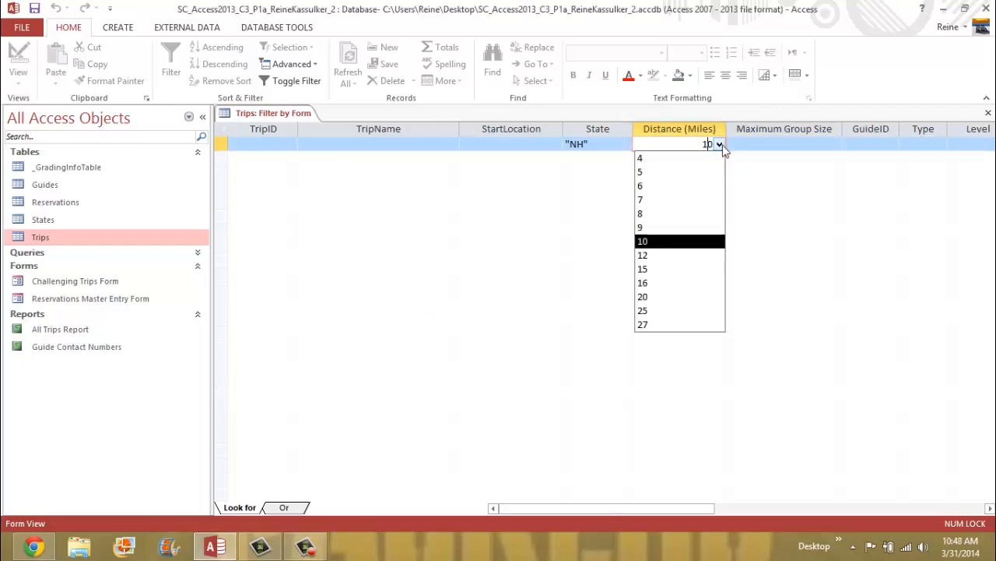
click(653, 241)
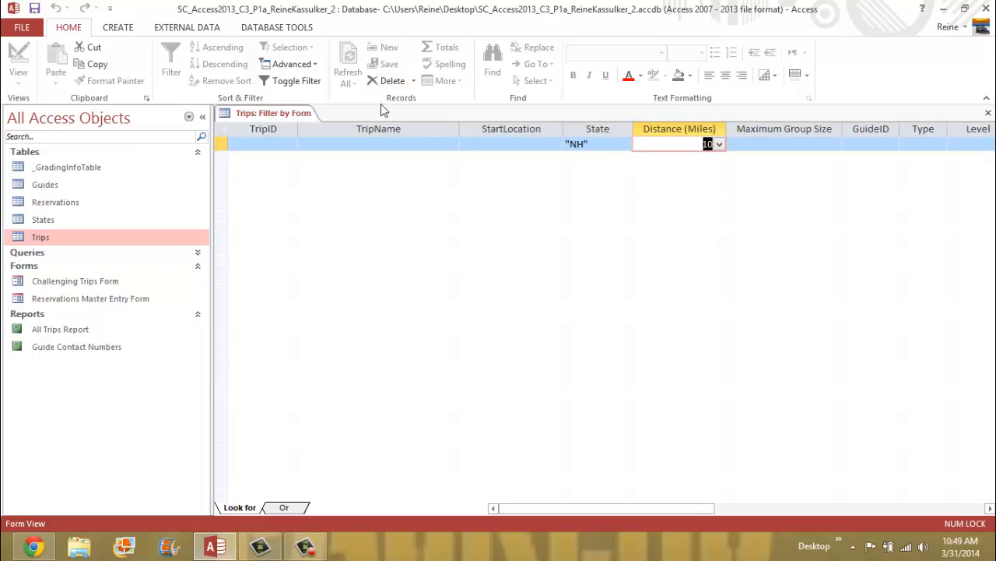
click(317, 82)
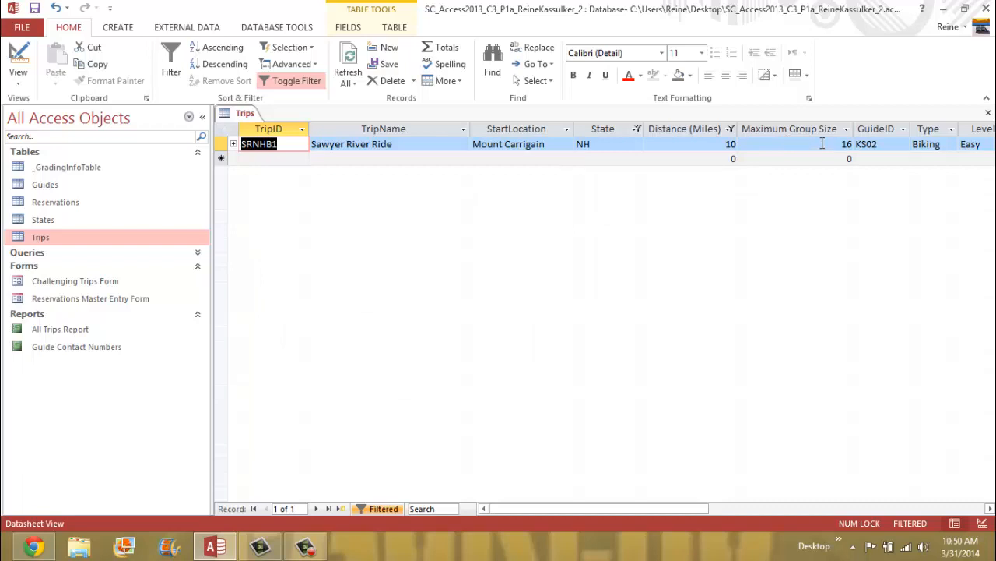
- Change SRNHB1's Maximum Group Size from 16 to 18 and commit the edit
click(828, 143)
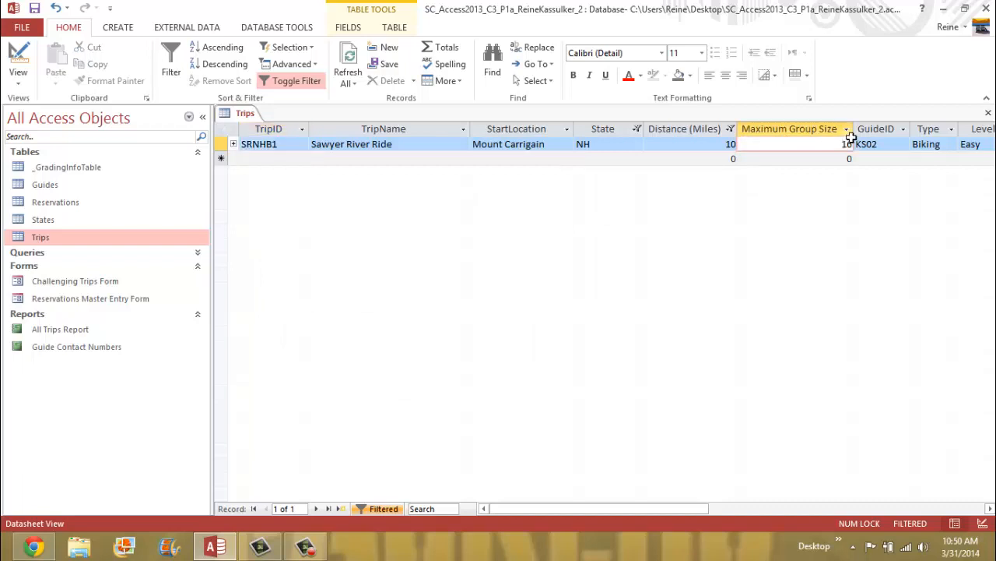
key(BackSpace)
text(8)
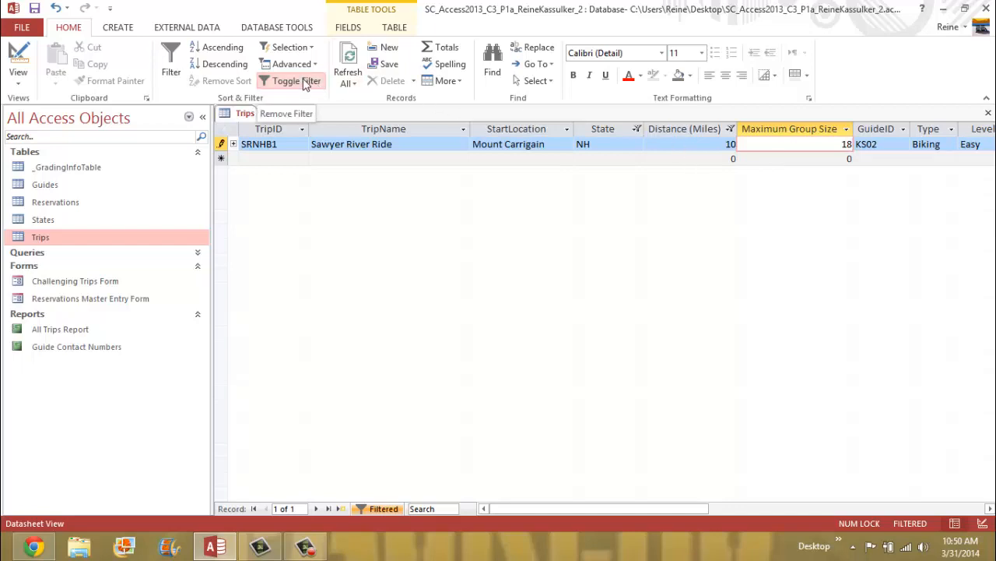
click(308, 83)
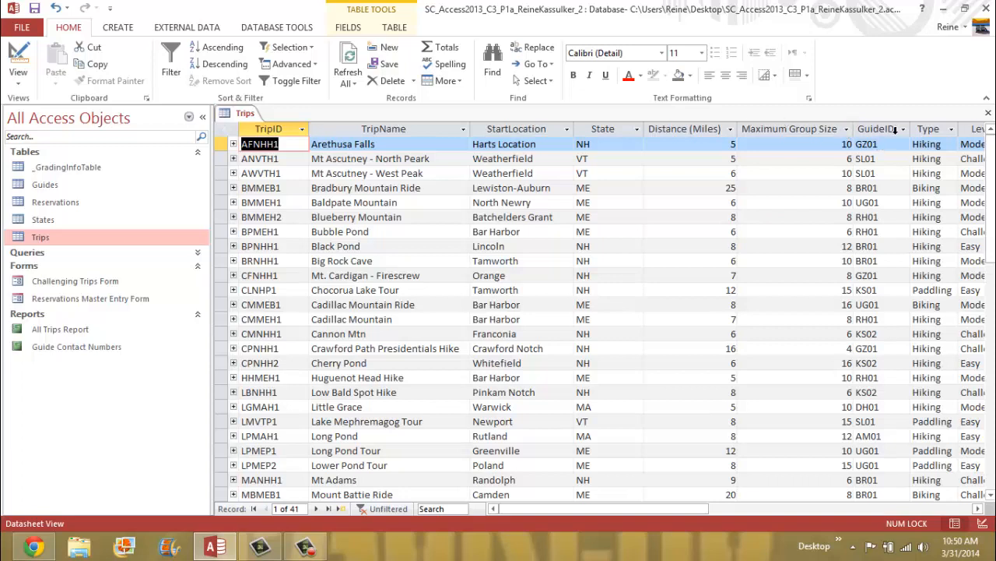
click(311, 84)
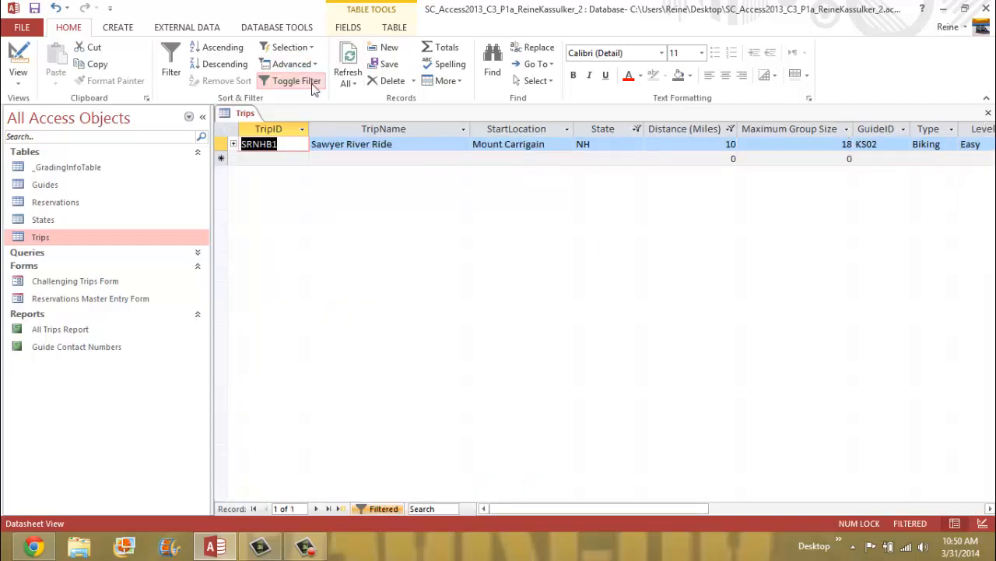
click(802, 144)
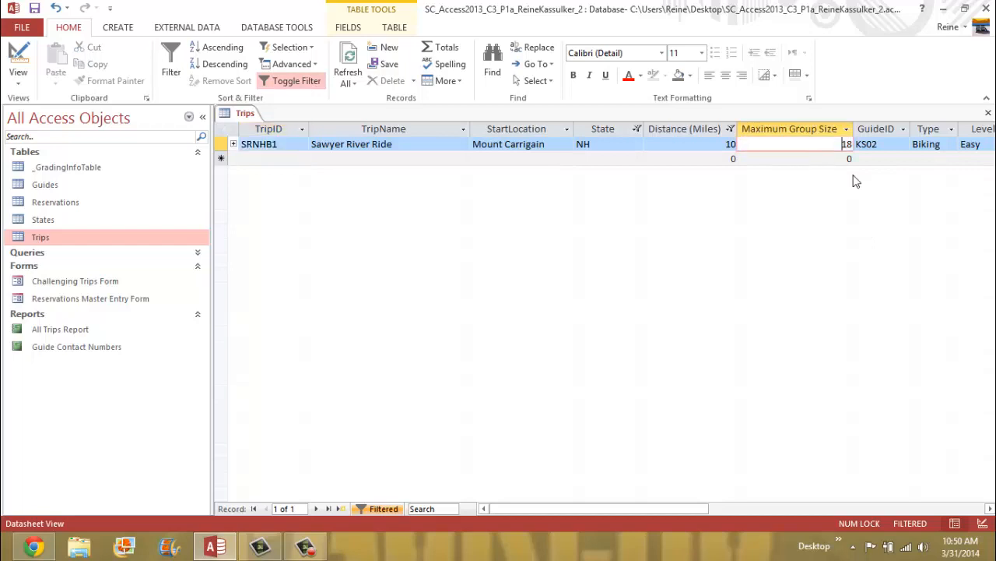
click(786, 130)
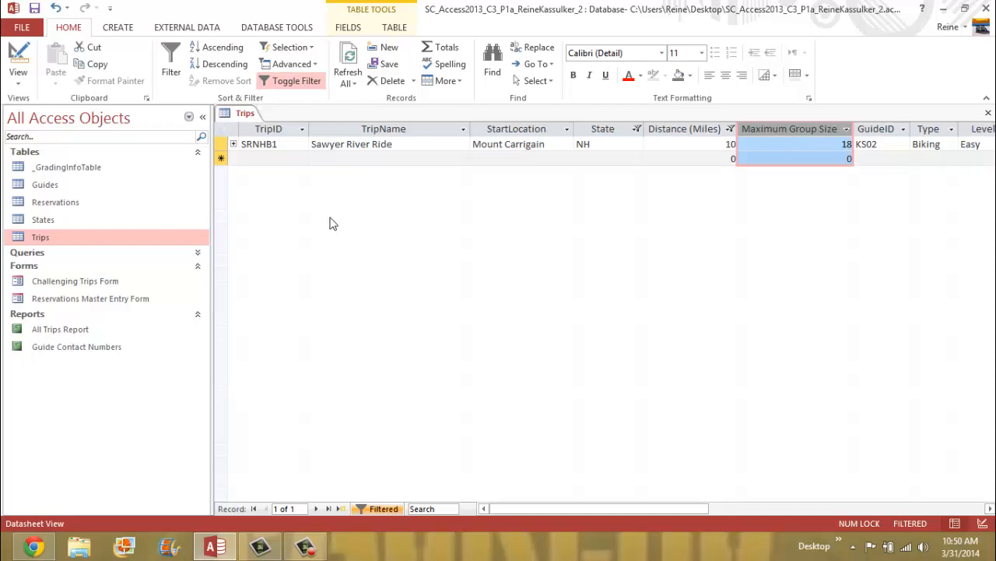
click(275, 157)
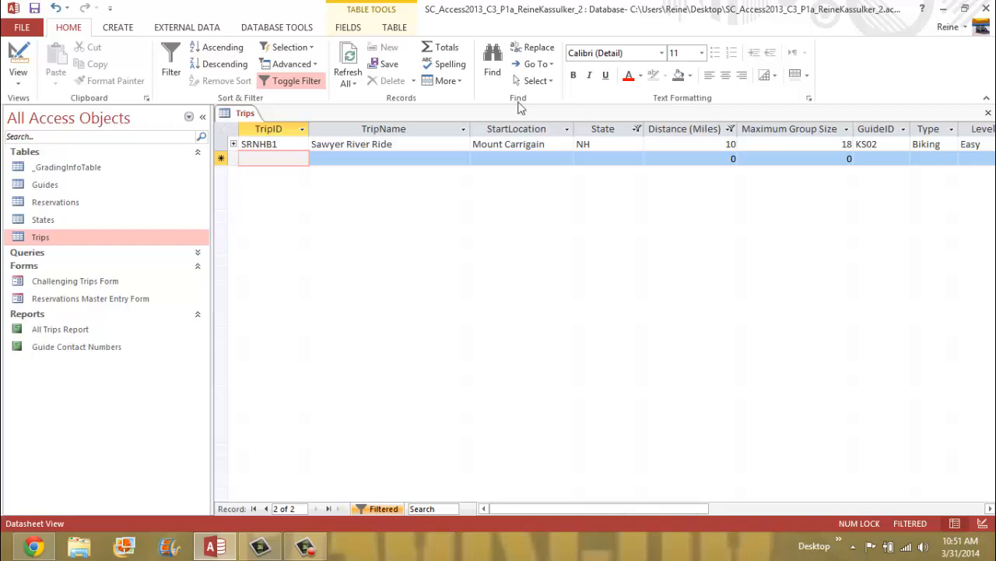
- Toggle the filter off to show all 41 trips, then save and close the Trips table
click(297, 86)
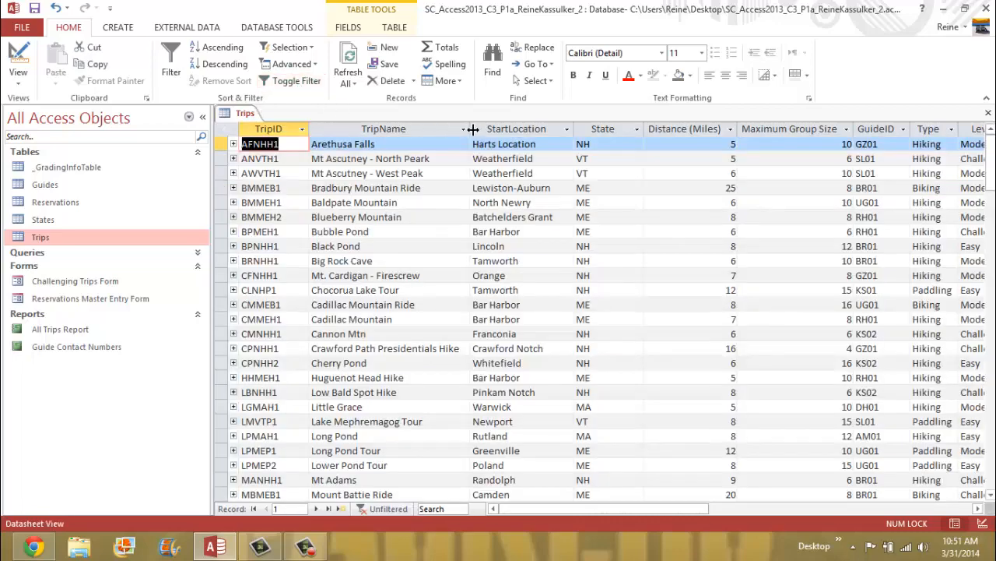
right_click(246, 113)
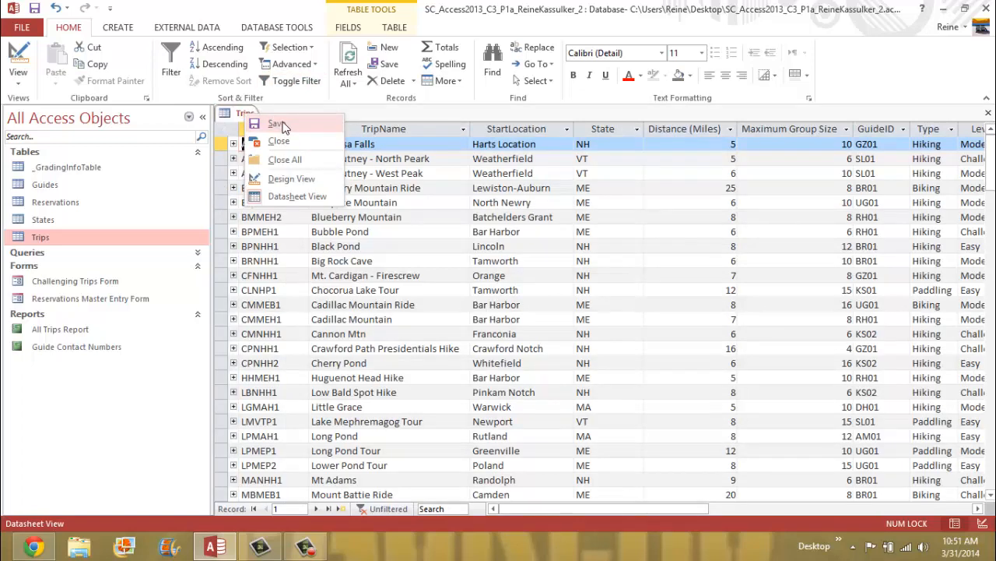
click(282, 124)
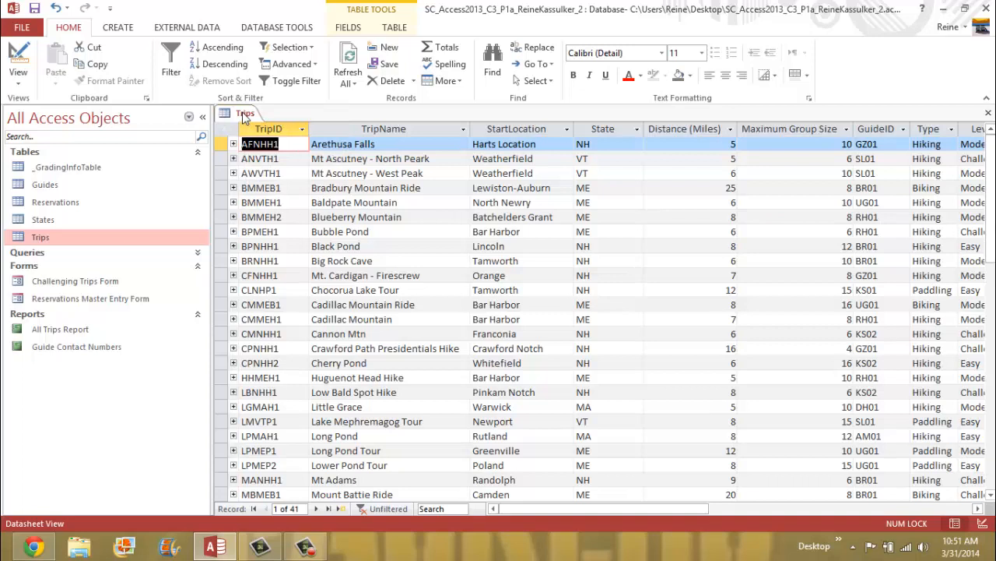
right_click(246, 113)
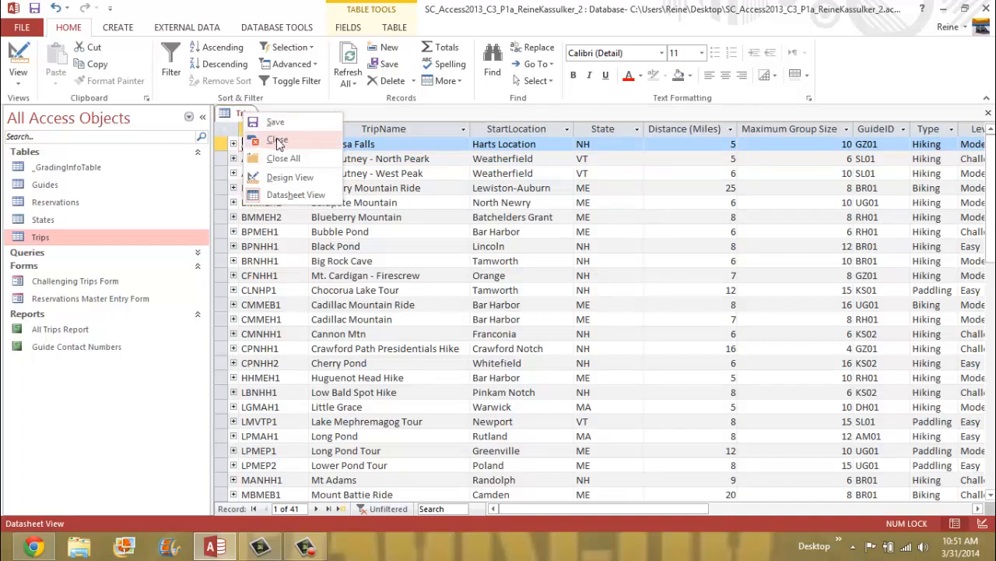
click(278, 143)
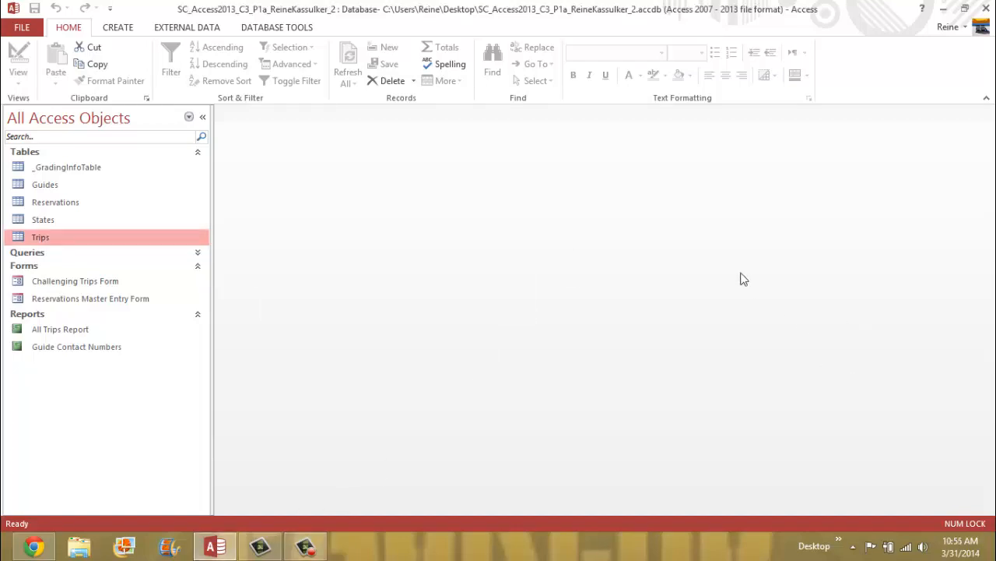
- Create a split form based on the Trips table
click(125, 30)
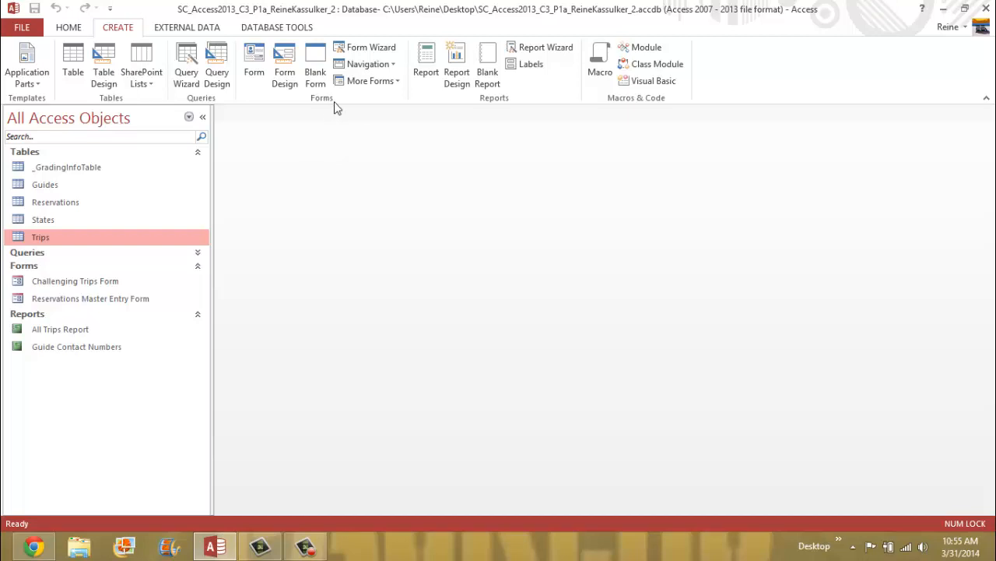
click(398, 82)
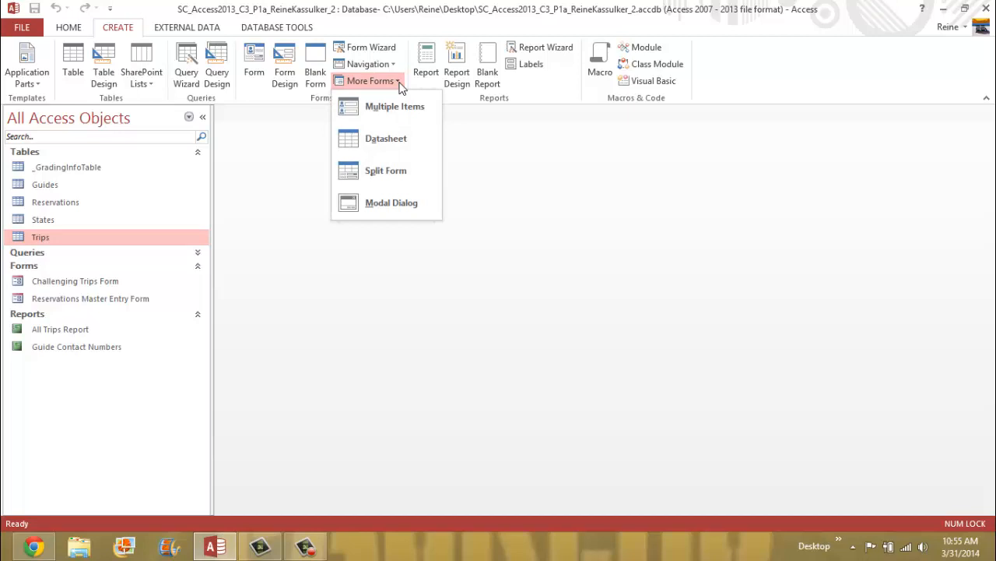
click(425, 180)
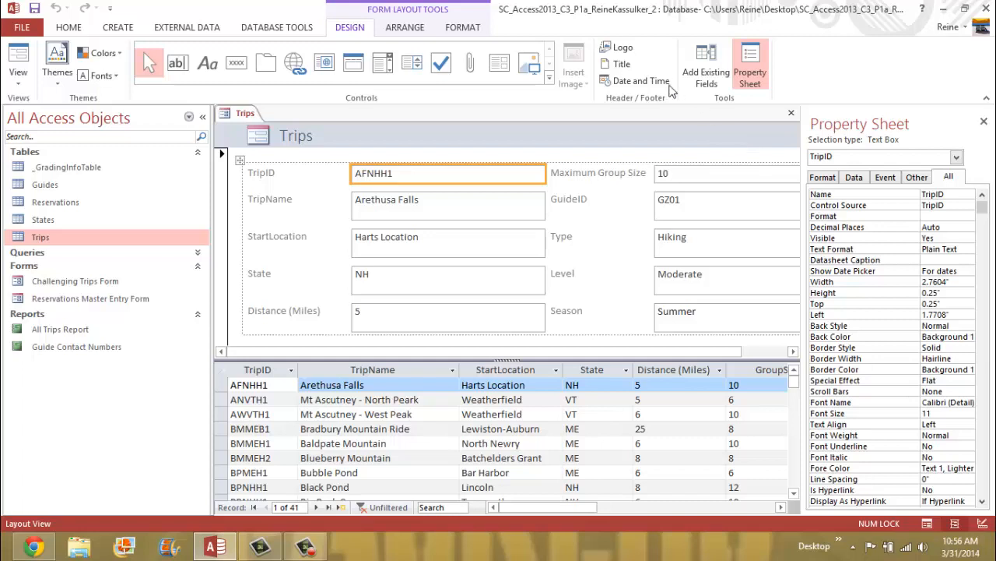
- Save the new form under the name 'Trips Split Form'
right_click(245, 115)
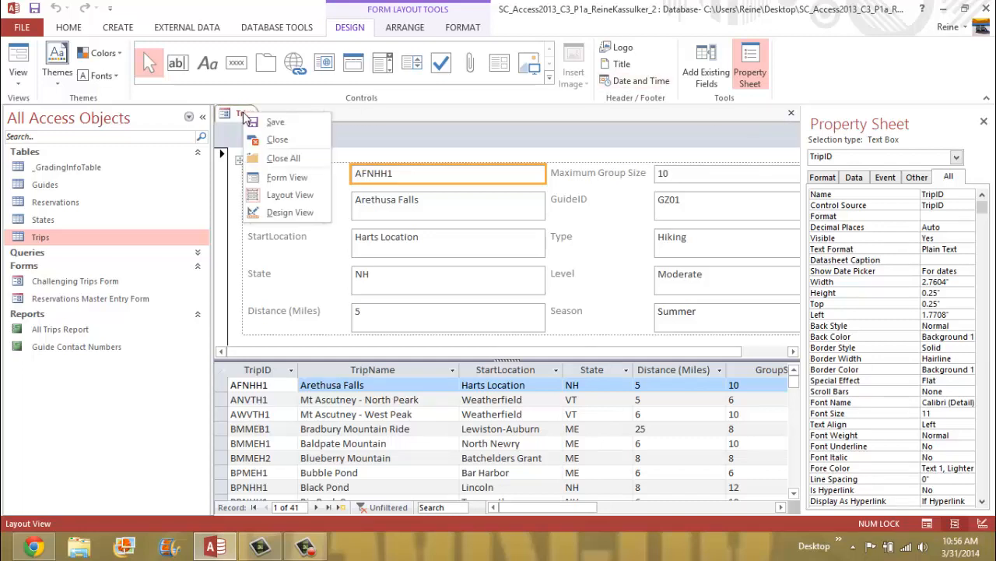
click(281, 127)
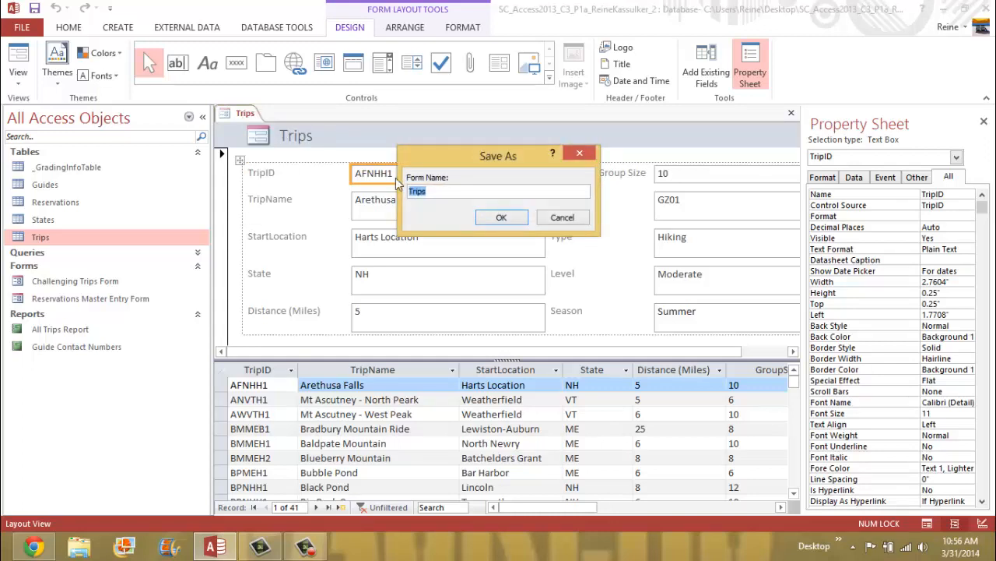
click(455, 192)
text(Split Form)
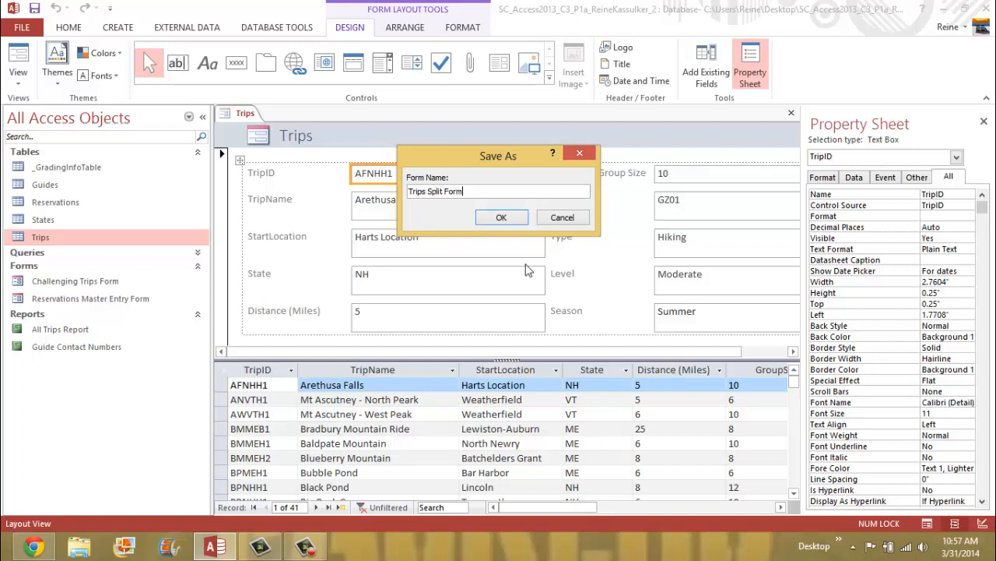
click(503, 219)
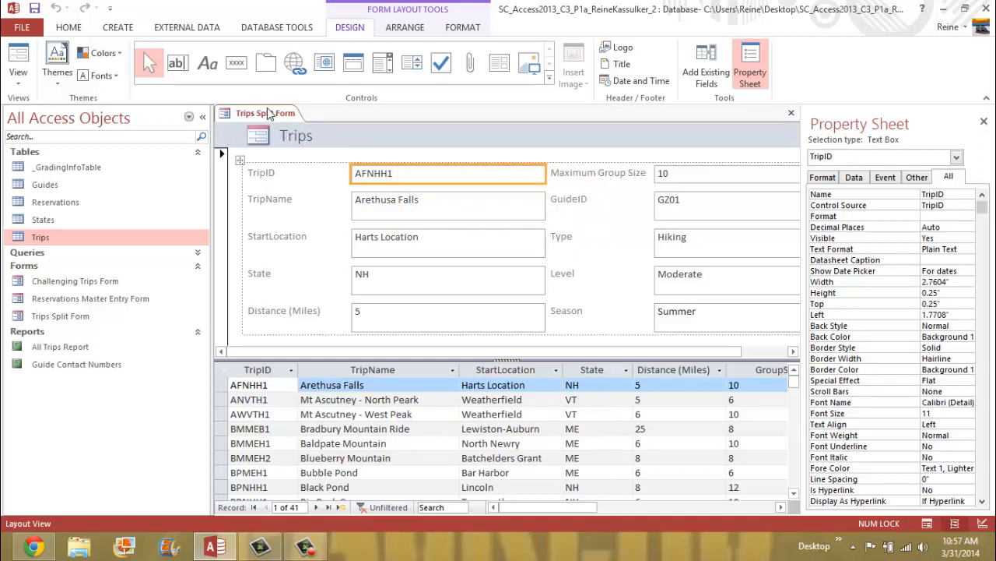
right_click(269, 115)
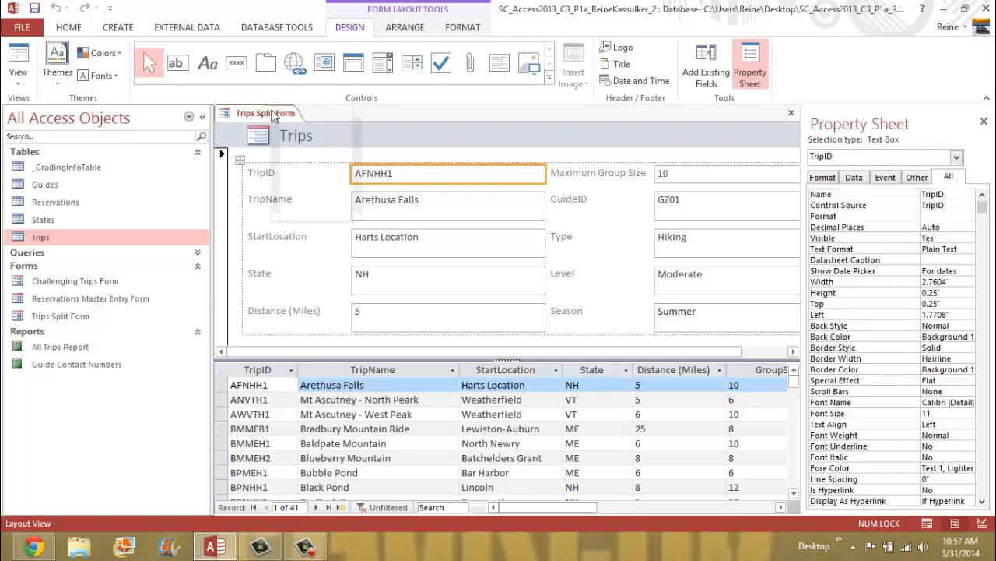
- Close Trips Split Form and open Reservations Master Entry Form from the navigation pane
click(304, 138)
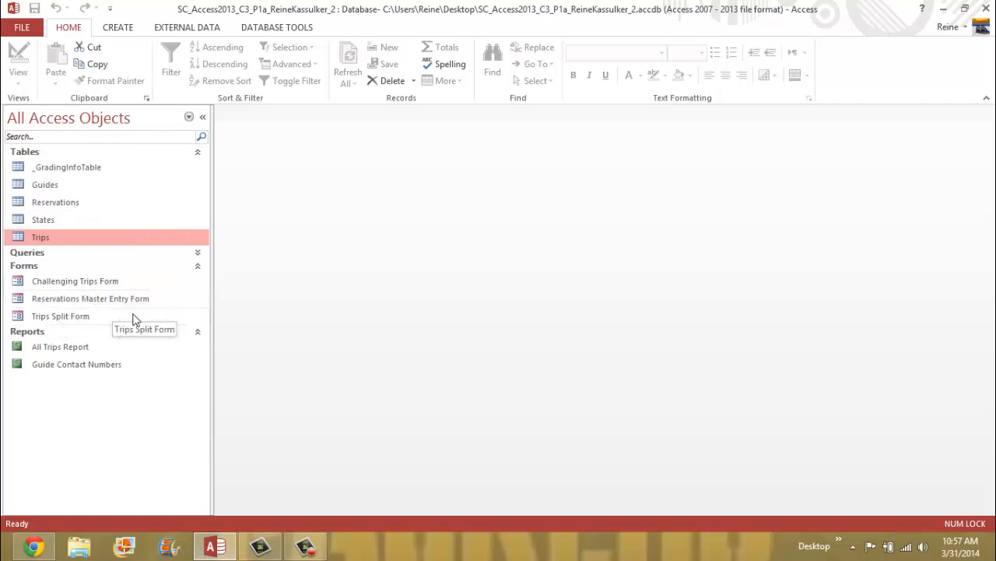
click(74, 304)
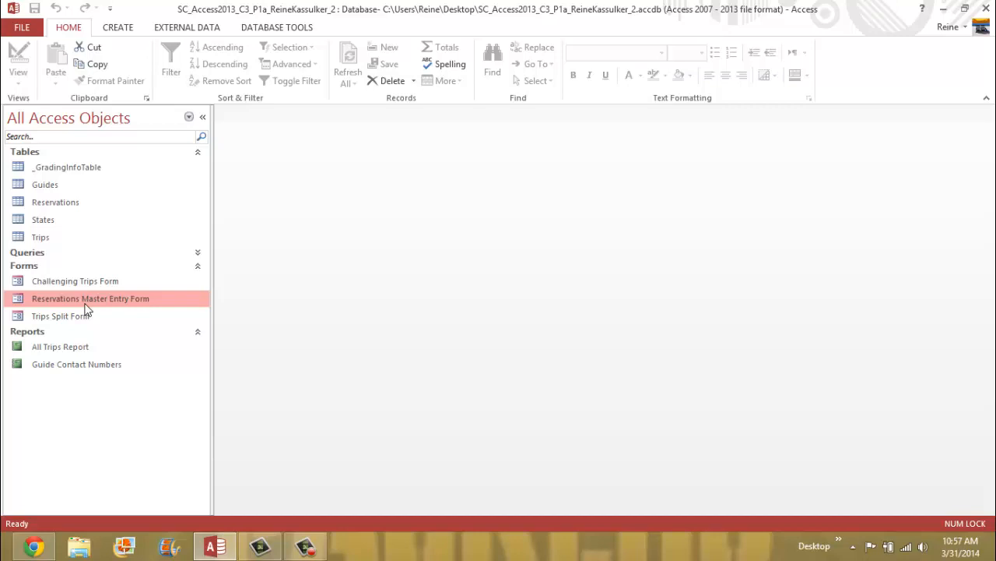
right_click(86, 309)
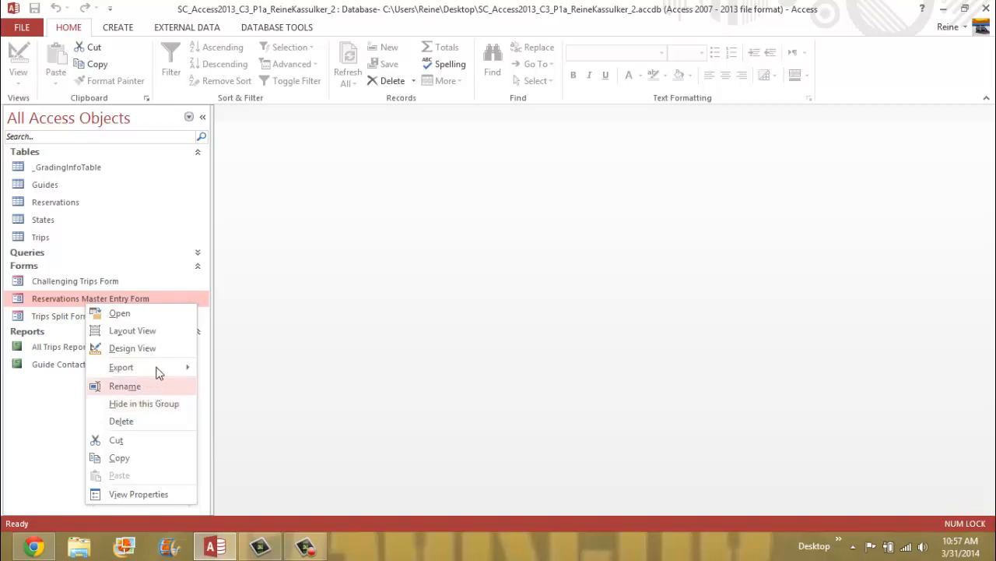
click(121, 313)
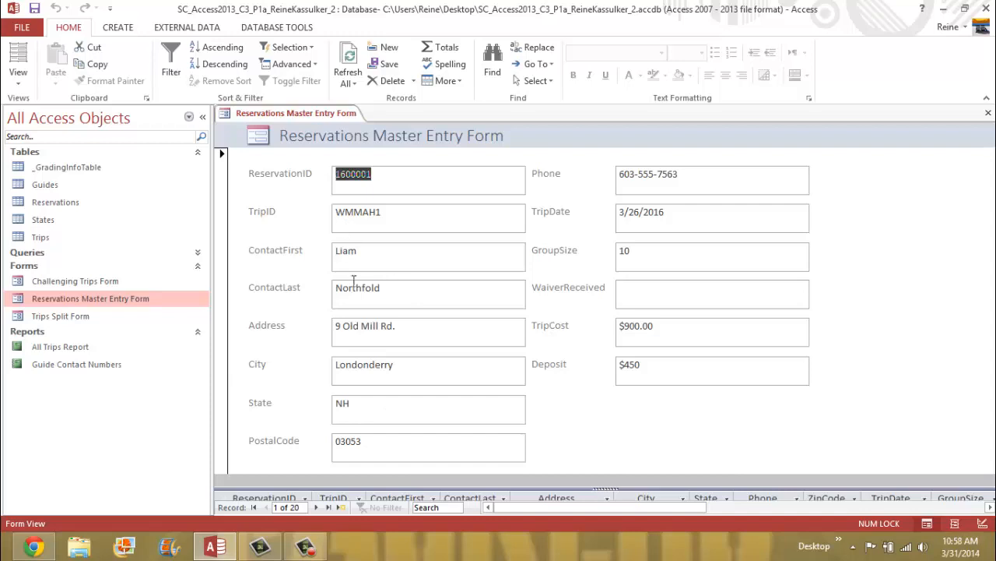
- On the last reservation, shorten the contact's first name to its nickname, save, and go back one record
click(329, 508)
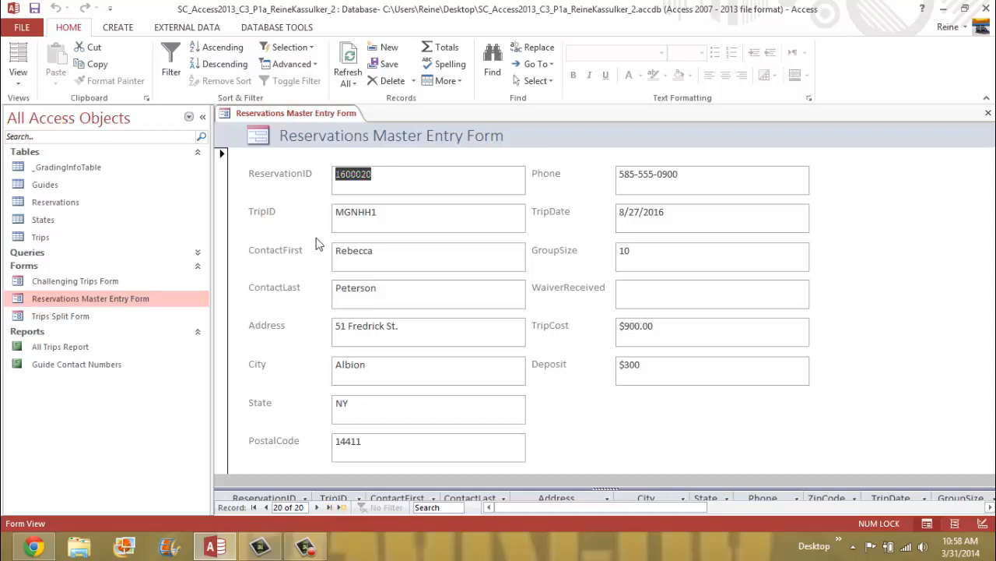
click(347, 251)
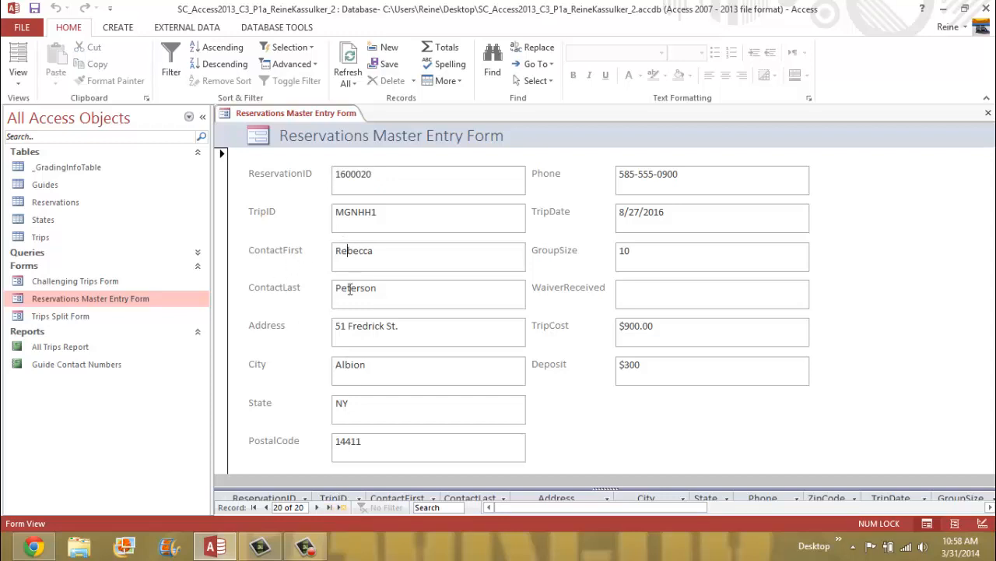
key(BackSpace)
key(BackSpace)
key(Delete)
text(B)
right_click(307, 115)
click(329, 118)
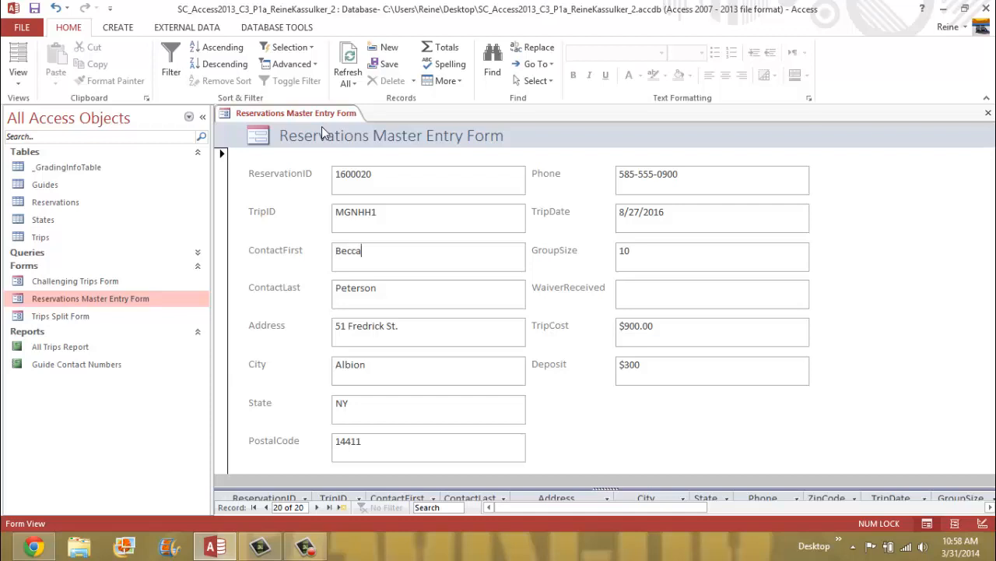
click(265, 507)
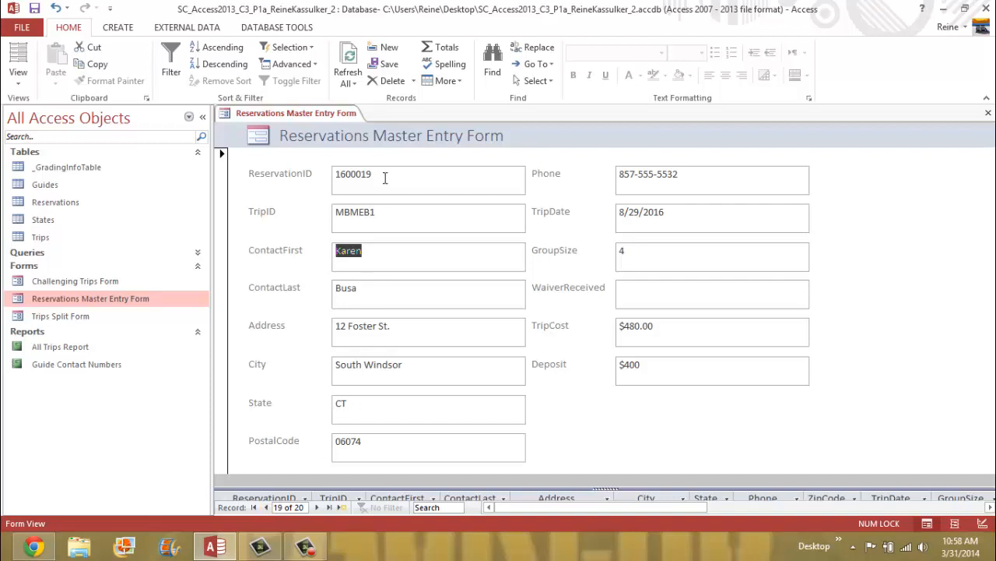
- Correct reservation 1600019's trip cost so it ends in .00
drag(381, 174, 307, 179)
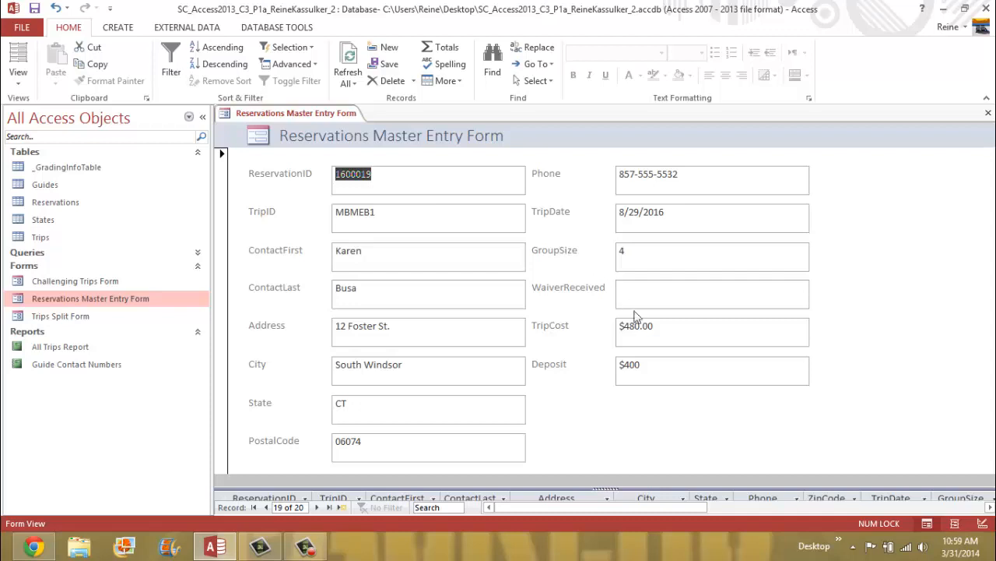
click(671, 328)
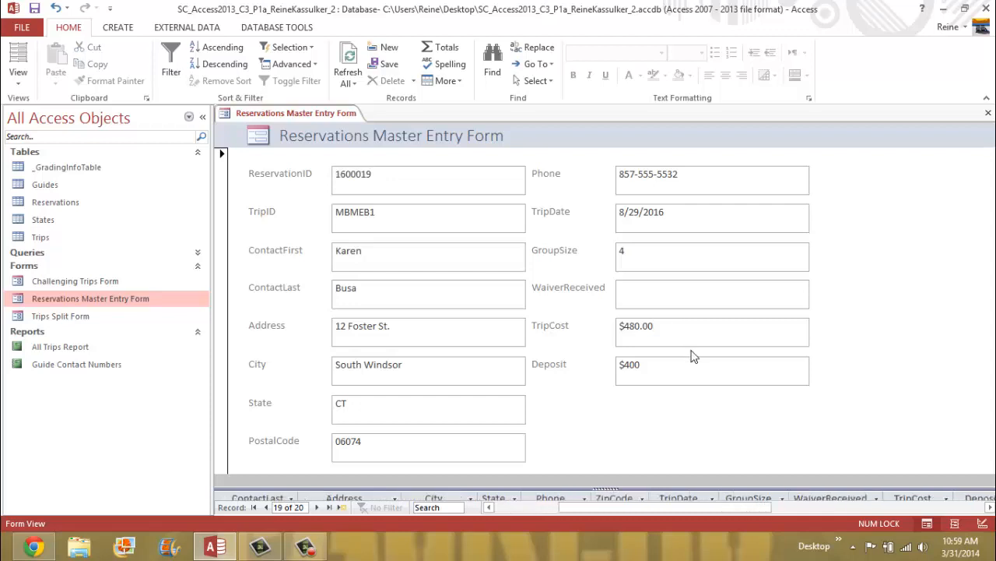
key(BackSpace)
key(BackSpace)
key(BackSpace)
text(.00)
- Change the deposit to $480, save the record, and refresh the form
click(665, 369)
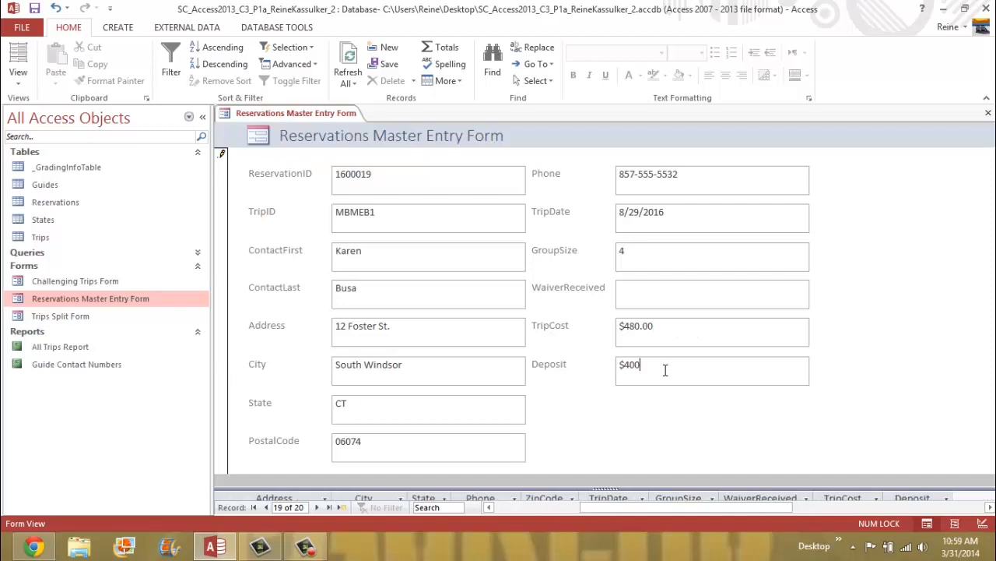
key(BackSpace)
key(BackSpace)
text(80)
right_click(260, 115)
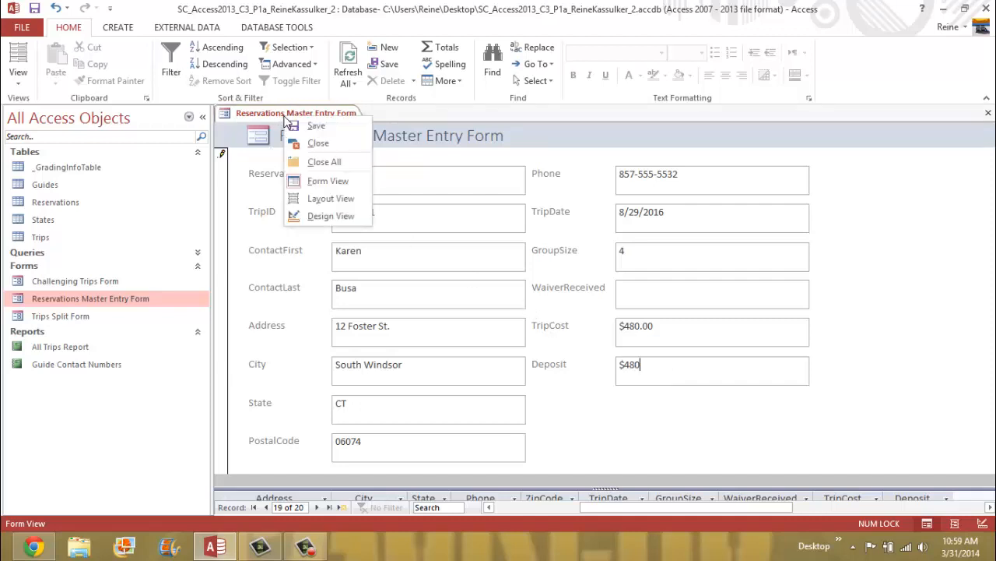
click(290, 130)
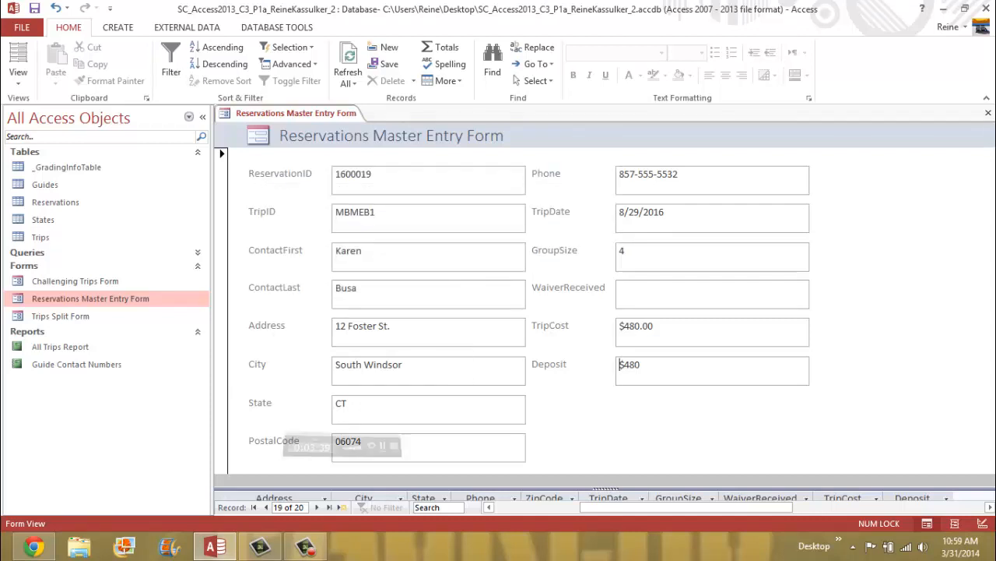
mouse_move(995, 559)
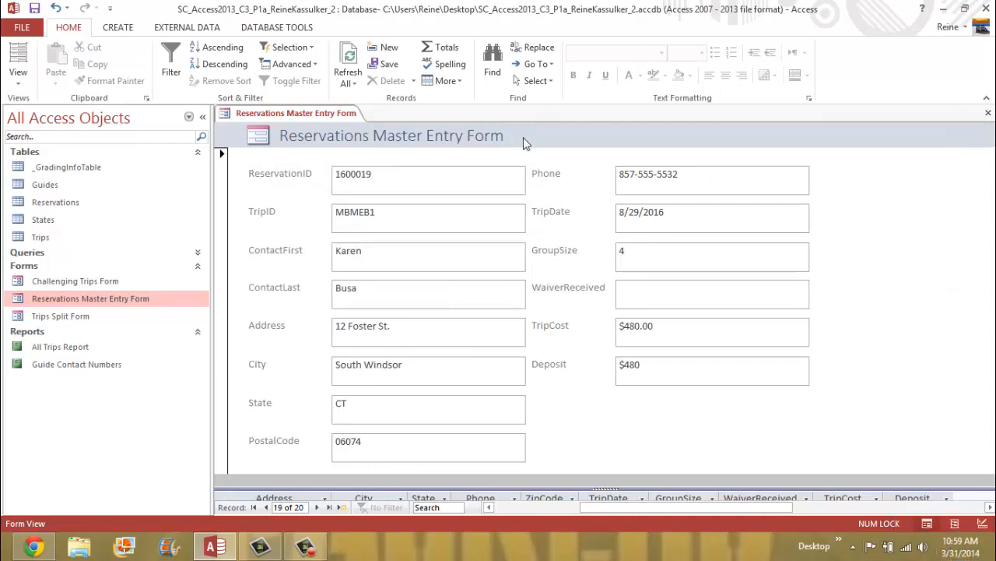
key(F9)
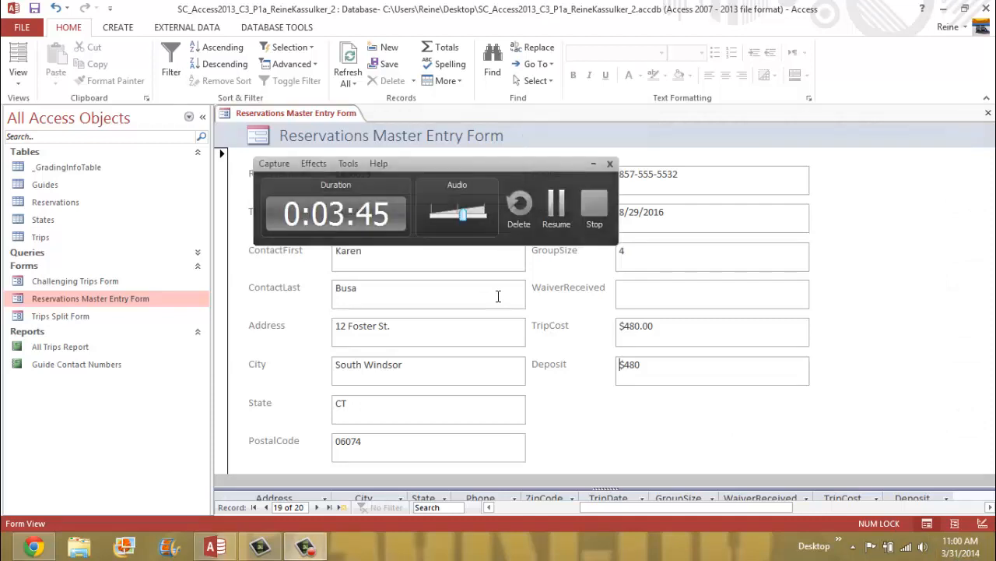
key(F9)
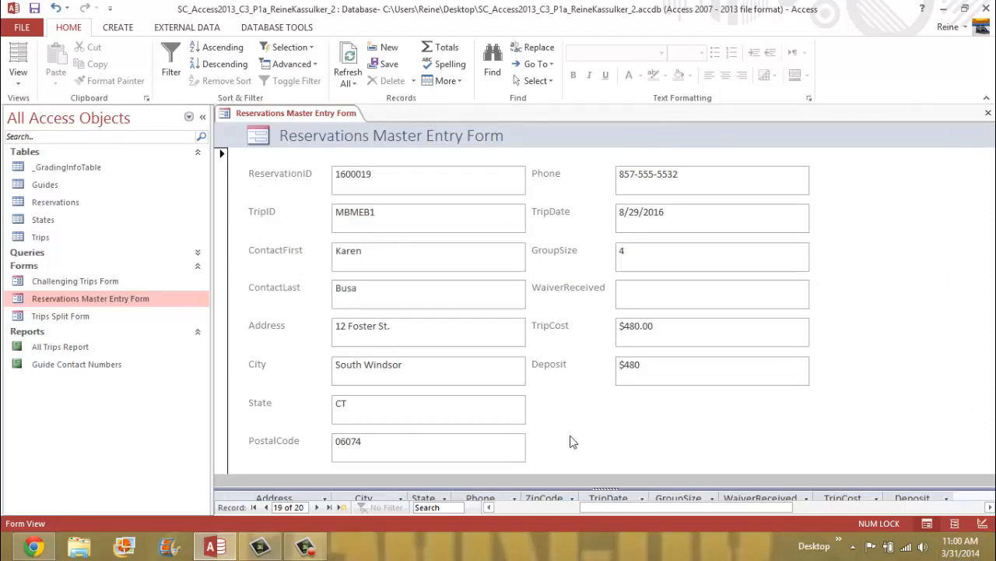
- Start new reservation 1600021 for trip NFNHP1 with the contact's first and last name
click(342, 507)
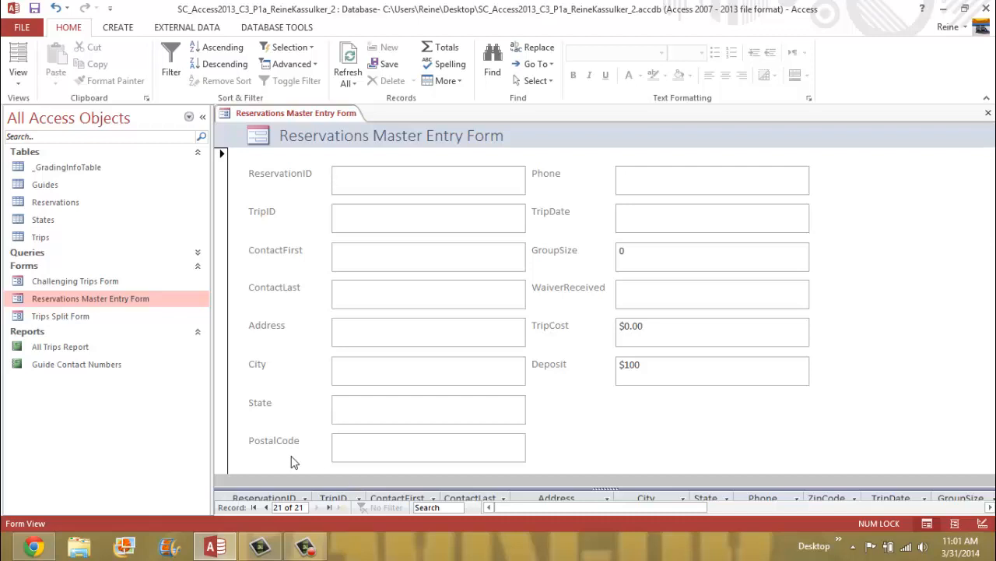
text(1600021)
click(384, 219)
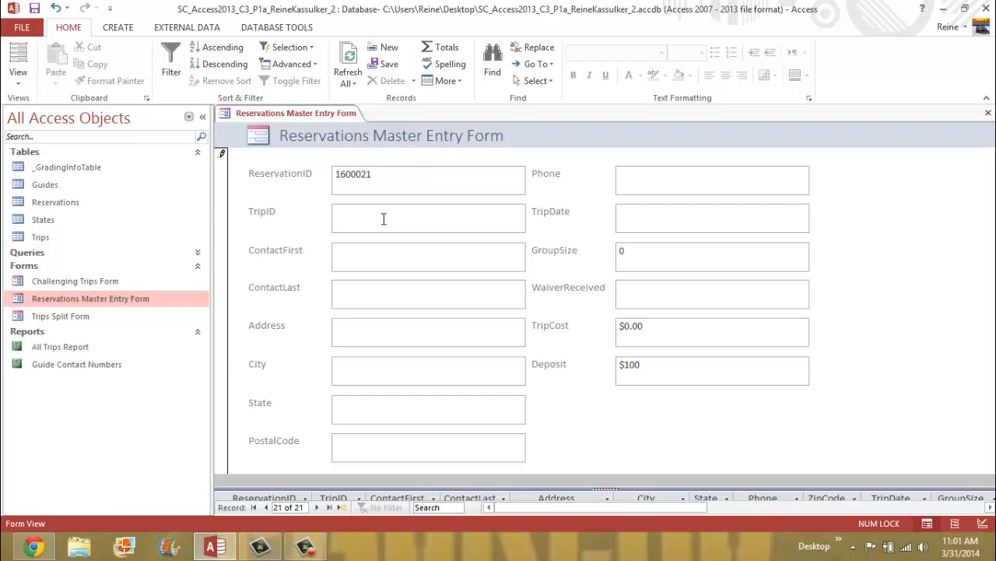
text(NFNHP1)
click(407, 258)
click(363, 297)
- Fill in the contact's street address, city, state, postal code and phone number
click(344, 328)
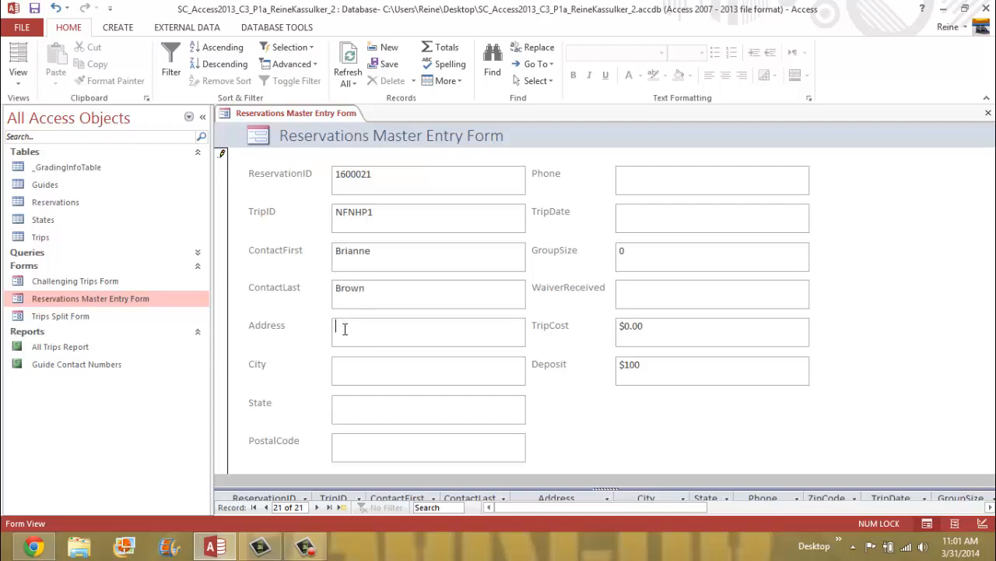
click(363, 375)
text(Vernon)
click(361, 412)
text(CT)
click(356, 447)
text(06066)
click(635, 183)
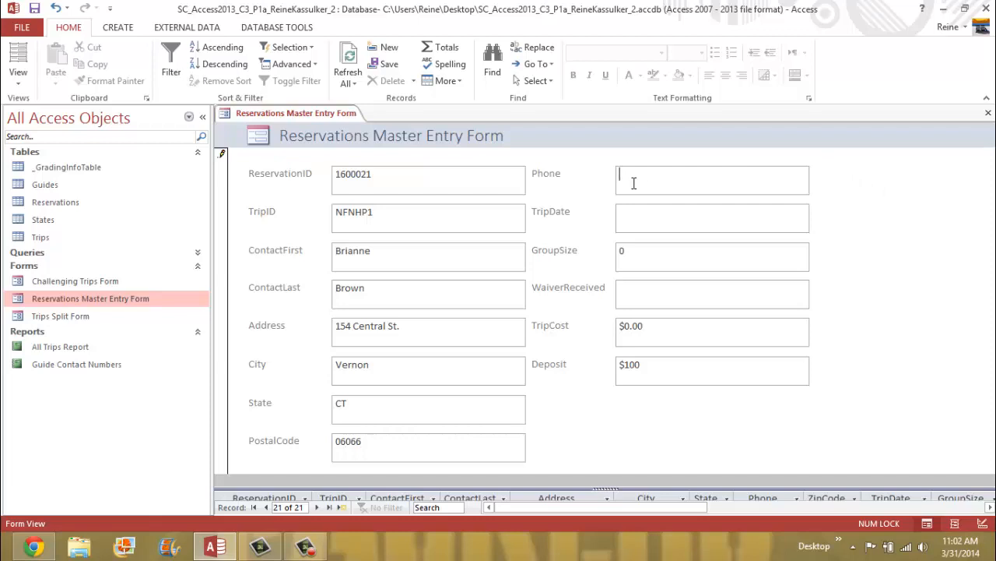
text(860-555-3234)
- Enter trip date 6/11/2016, group size 10 and waiver received No
key(Tab)
text(6/11/2016)
click(646, 252)
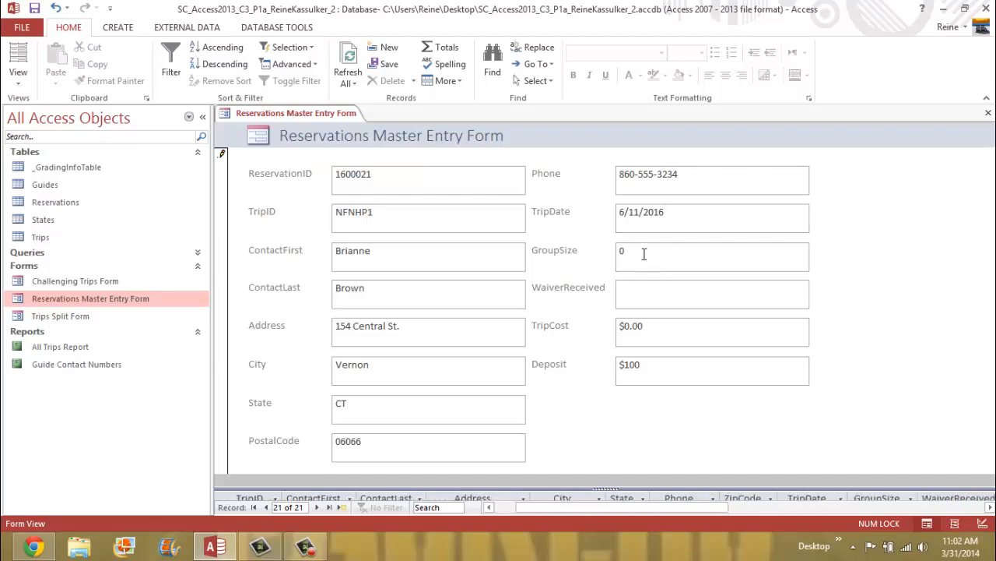
key(BackSpace)
text(10)
click(653, 298)
text(No)
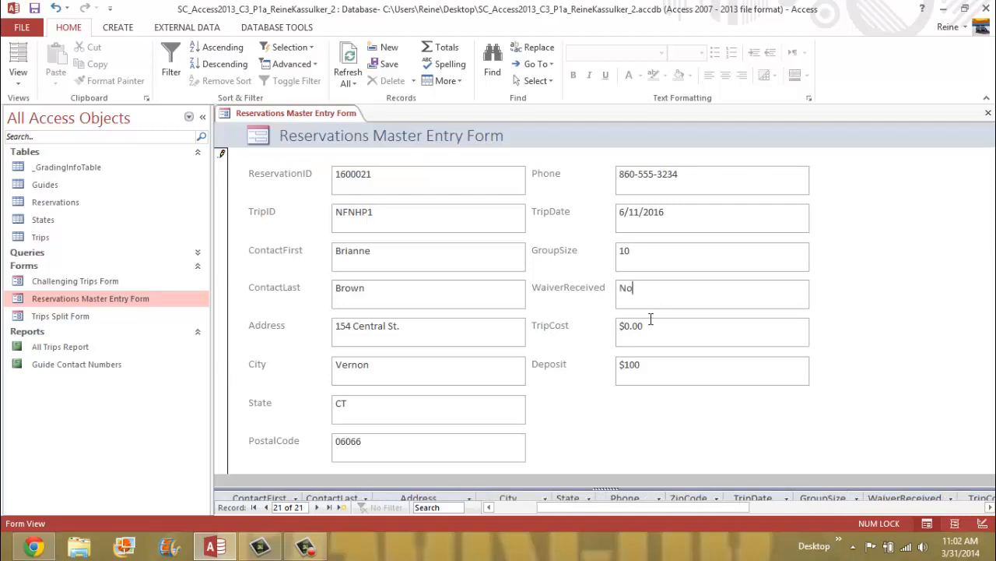
- Set the trip cost to $938.00 and the deposit to $200
click(659, 326)
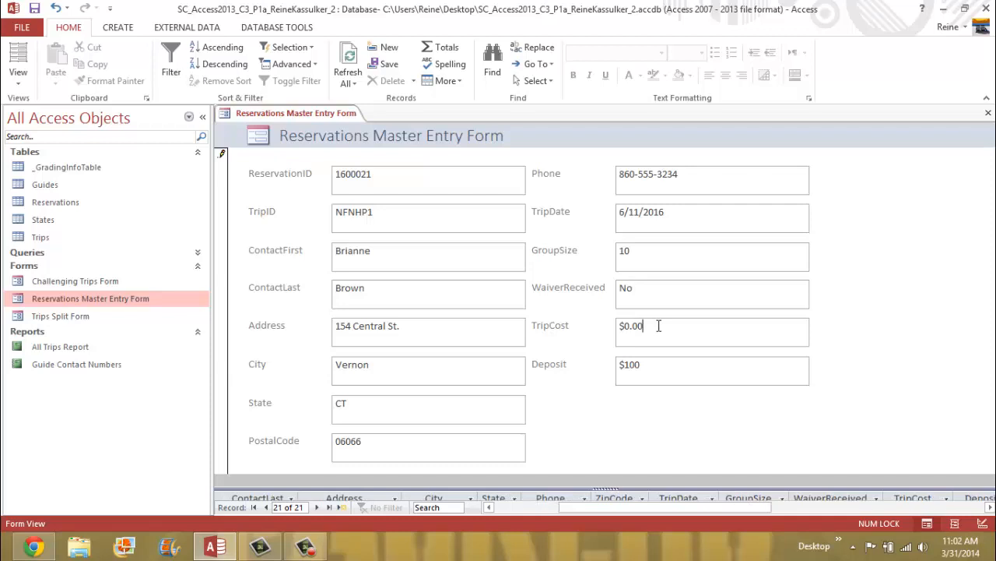
key(BackSpace)
key(BackSpace)
key(BackSpace)
key(BackSpace)
text(938.00)
click(660, 369)
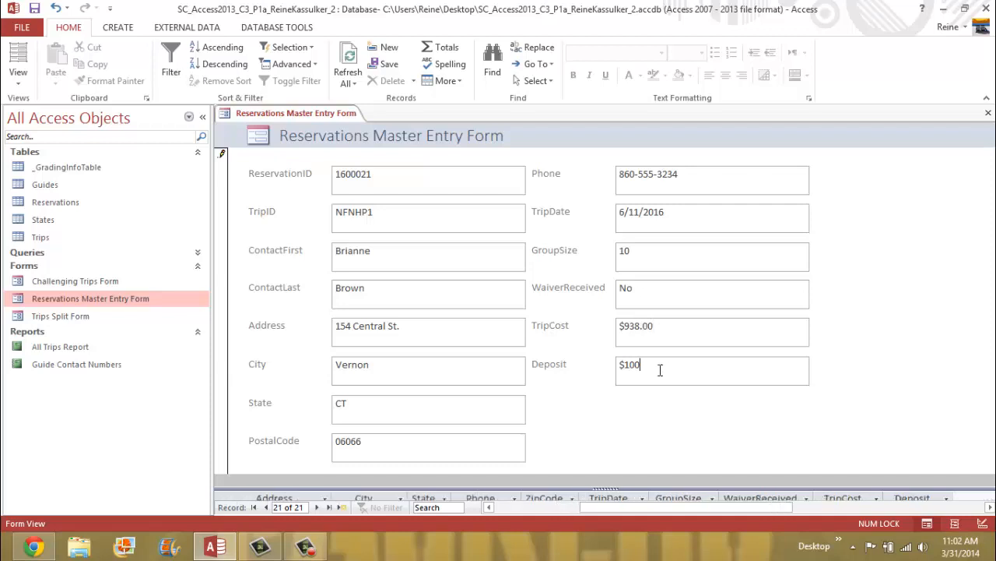
key(BackSpace)
key(BackSpace)
key(BackSpace)
text(200)
- Save the new reservation record and the database
right_click(247, 117)
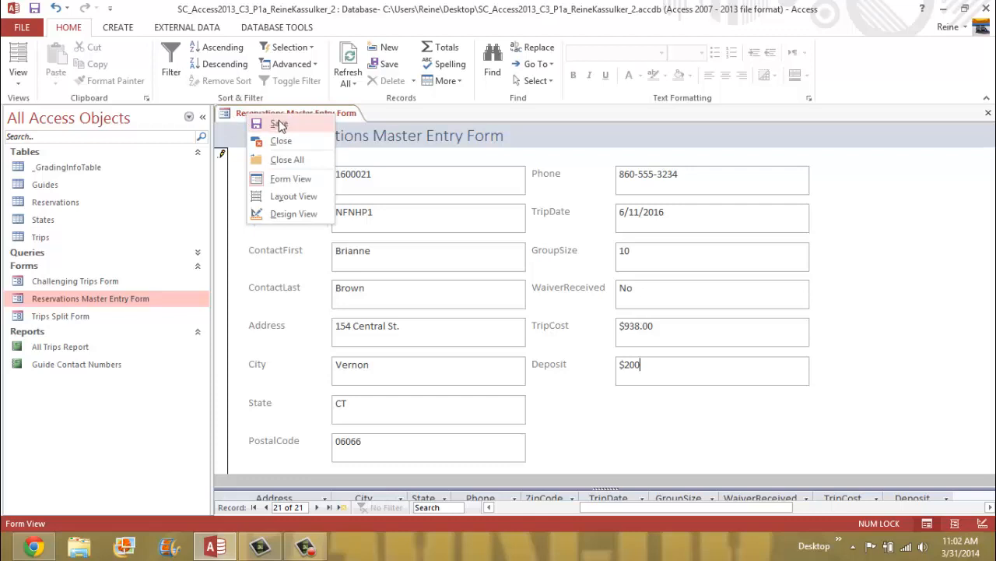
click(279, 125)
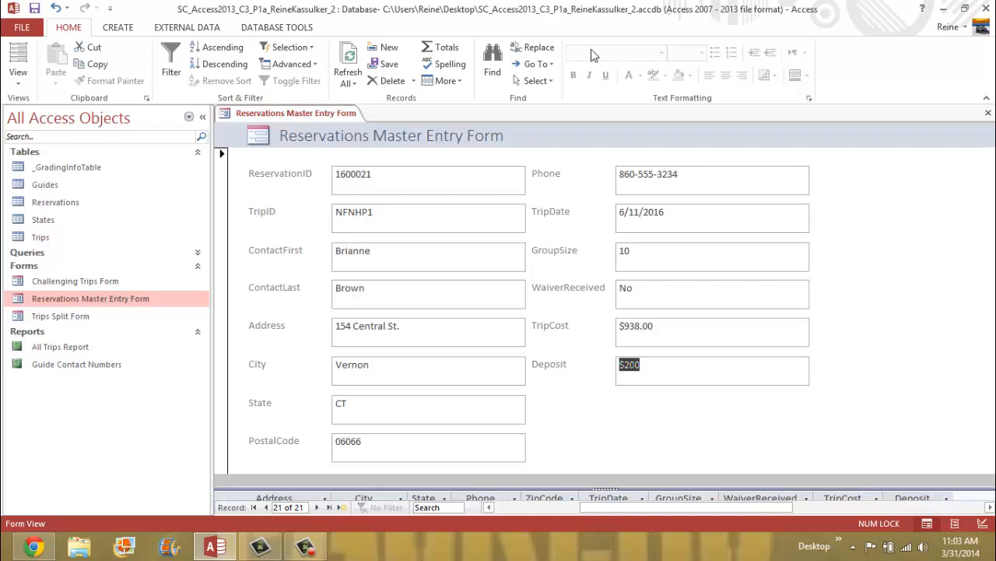
right_click(324, 113)
click(361, 123)
click(29, 28)
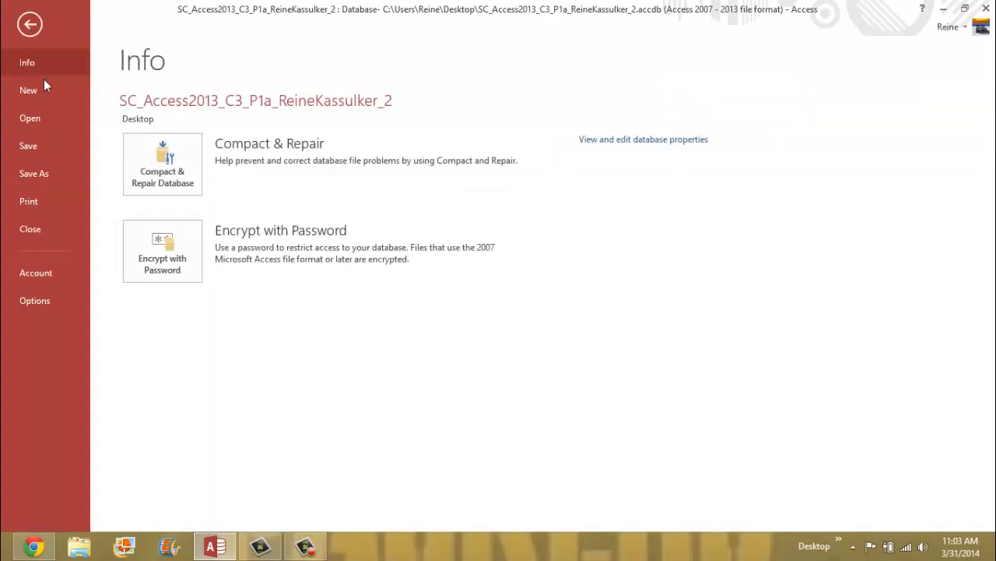
click(58, 147)
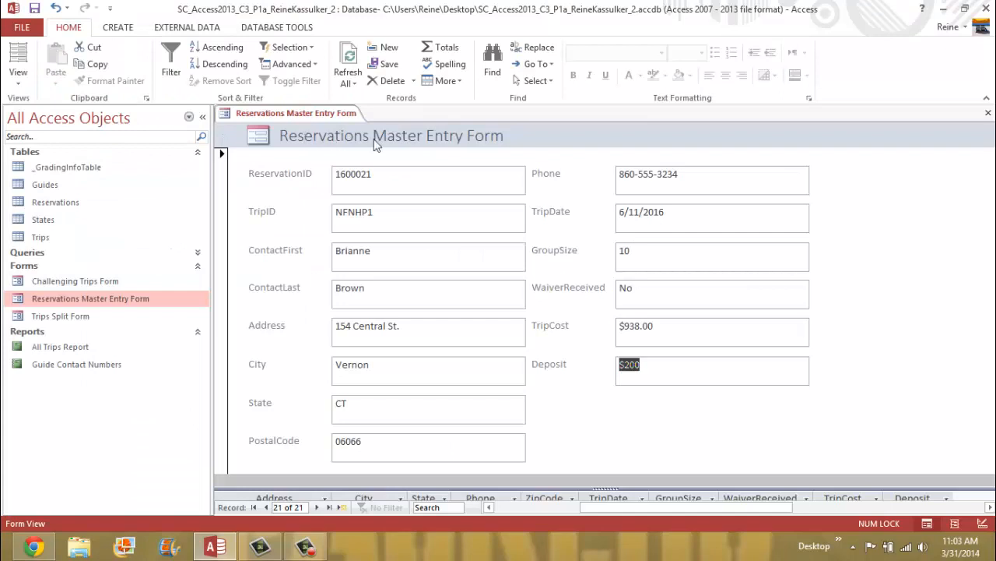